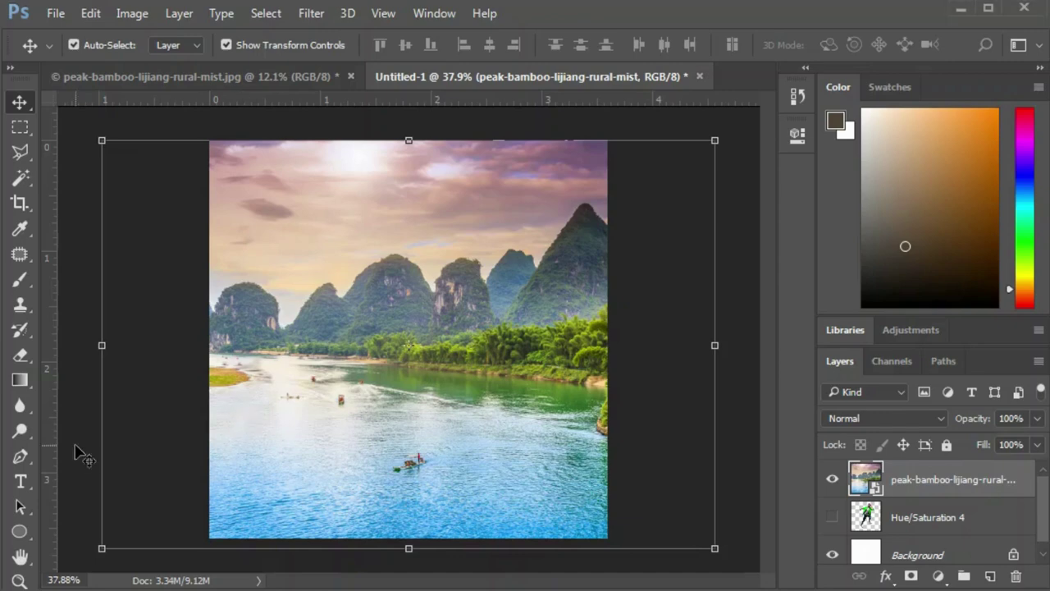
Check the scaled-up karst river photo and commit its placement on the canvas.
scroll(375, 493, "up", 2)
scroll(375, 493, "up", 2)
scroll(479, 459, "down", 4)
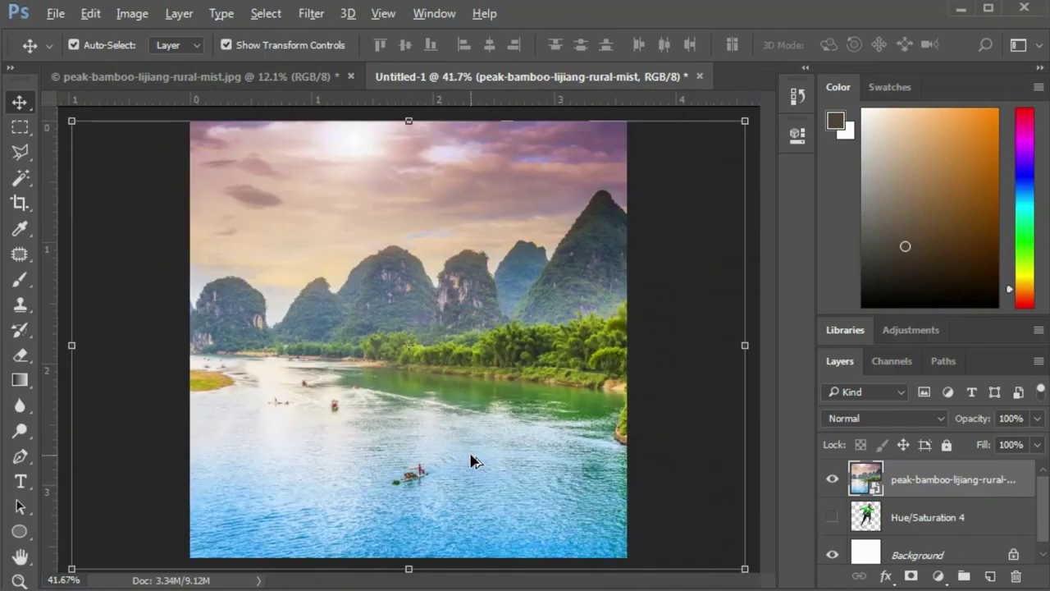
left_click(662, 488)
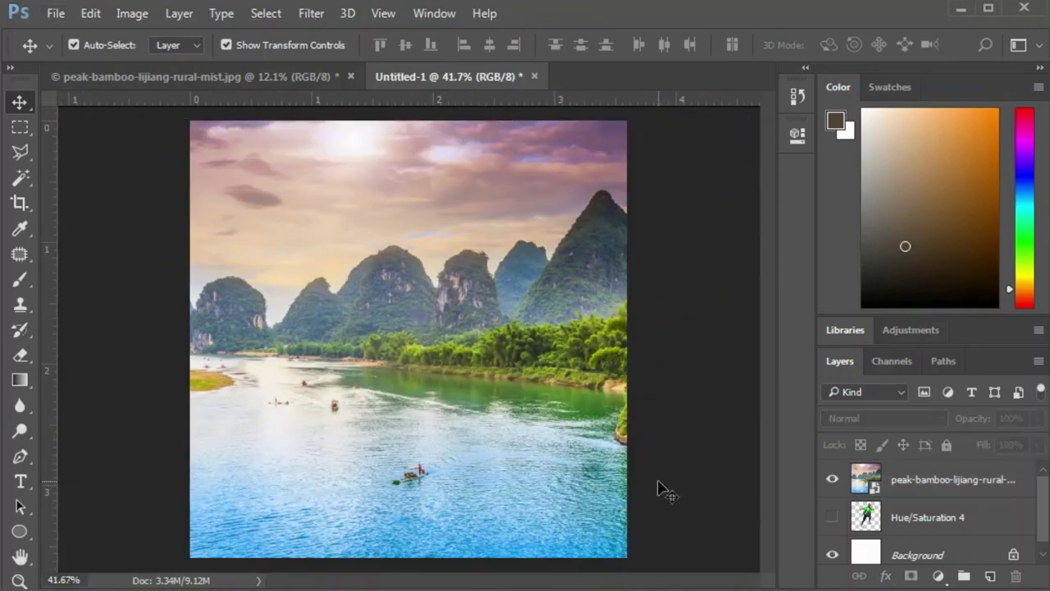
scroll(472, 498, "up", 1)
Pick the Clone Stamp tool and rasterize the river landscape layer.
left_click(20, 305)
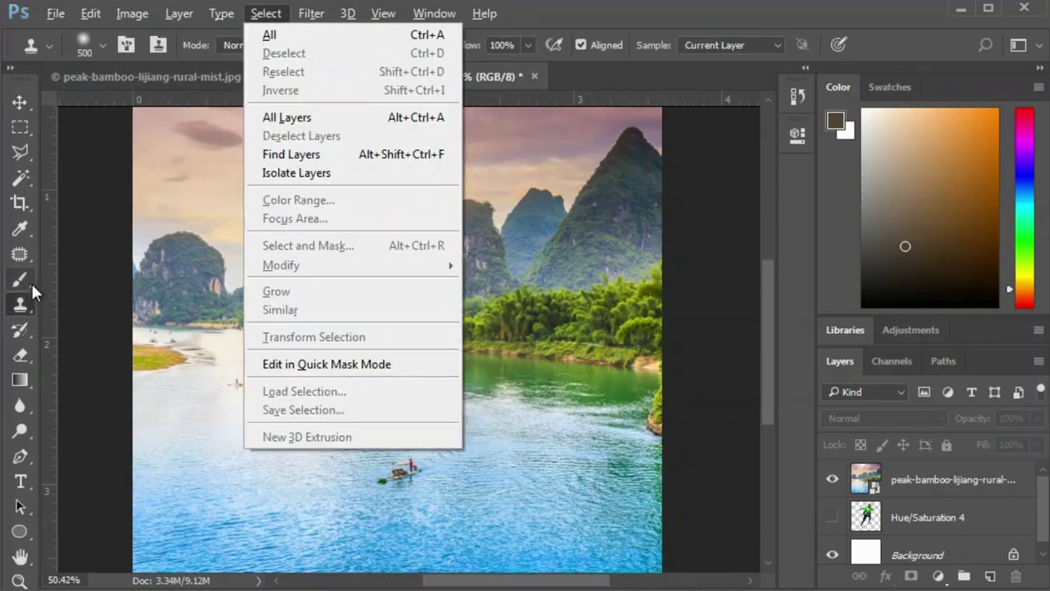
right_click(22, 305)
left_click(91, 302)
scroll(325, 484, "up", 1)
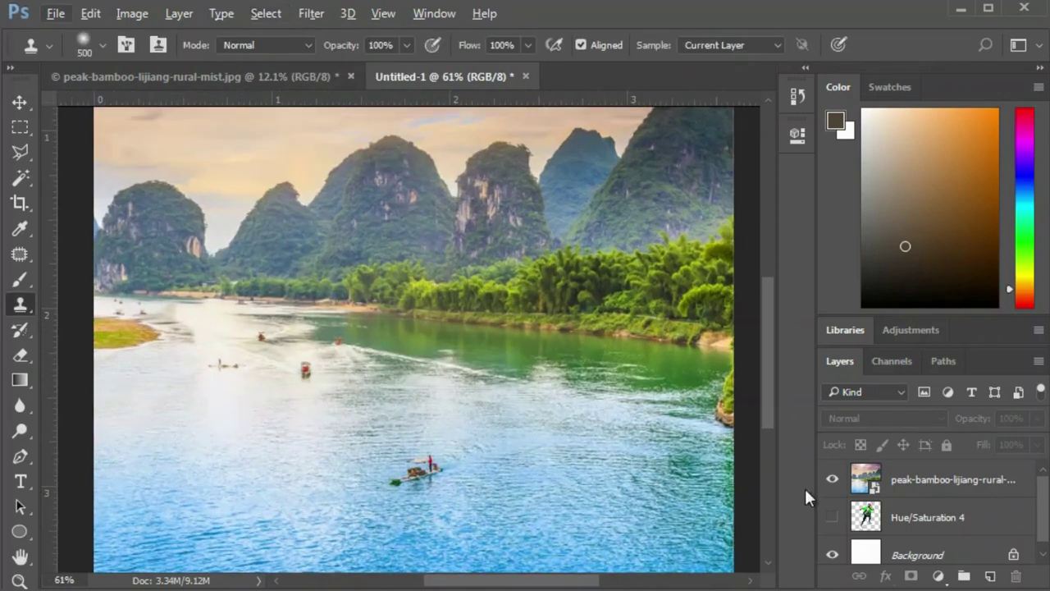
left_click(907, 484)
right_click(906, 484)
left_click(539, 412)
scroll(434, 509, "up", 1)
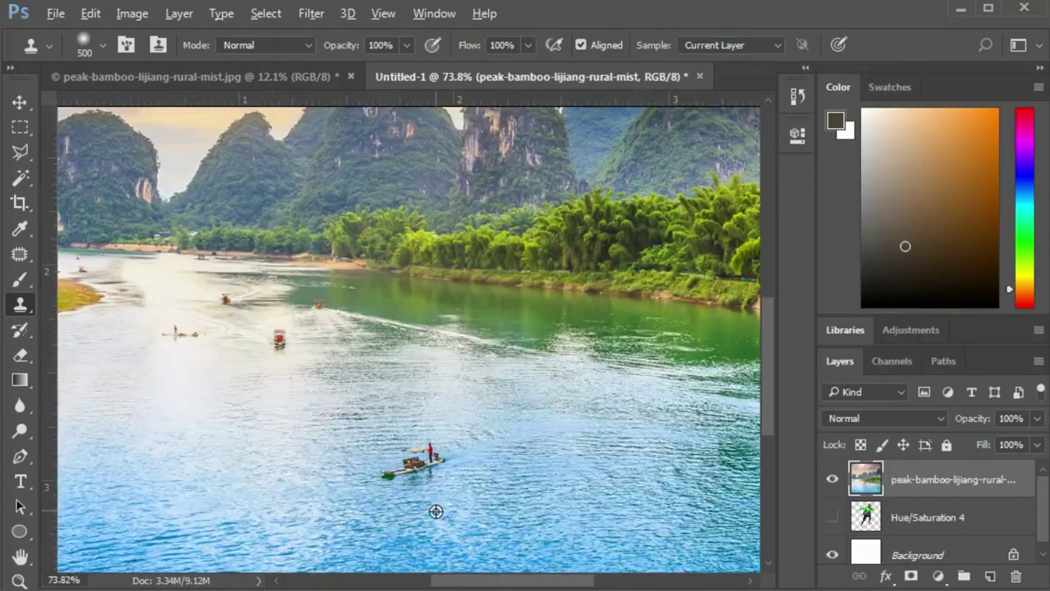
scroll(432, 460, "down", 2)
Trial clone strokes on the river, undoing the dark green patches and shrinking the brush to 150.
key("v")
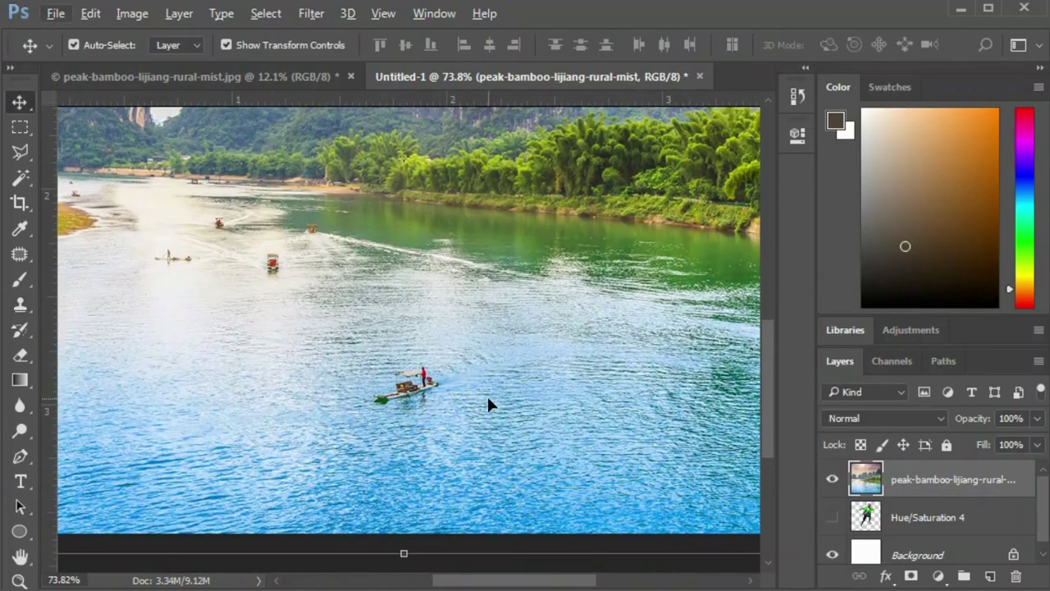
key("s")
key("alt+s")
left_click_drag(488, 398, 546, 382)
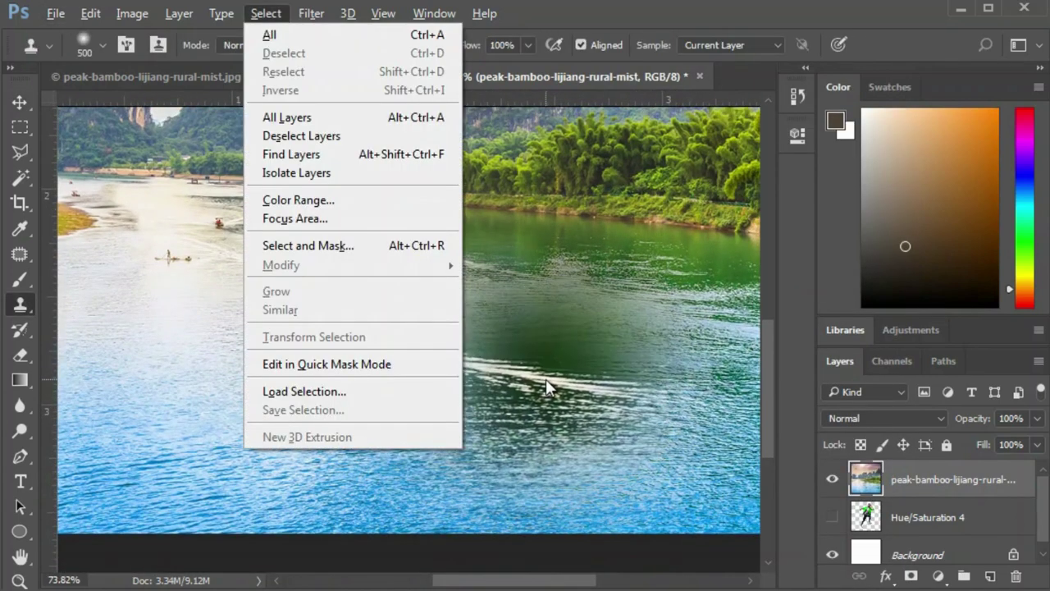
key("Escape")
key("ctrl+z")
key("v")
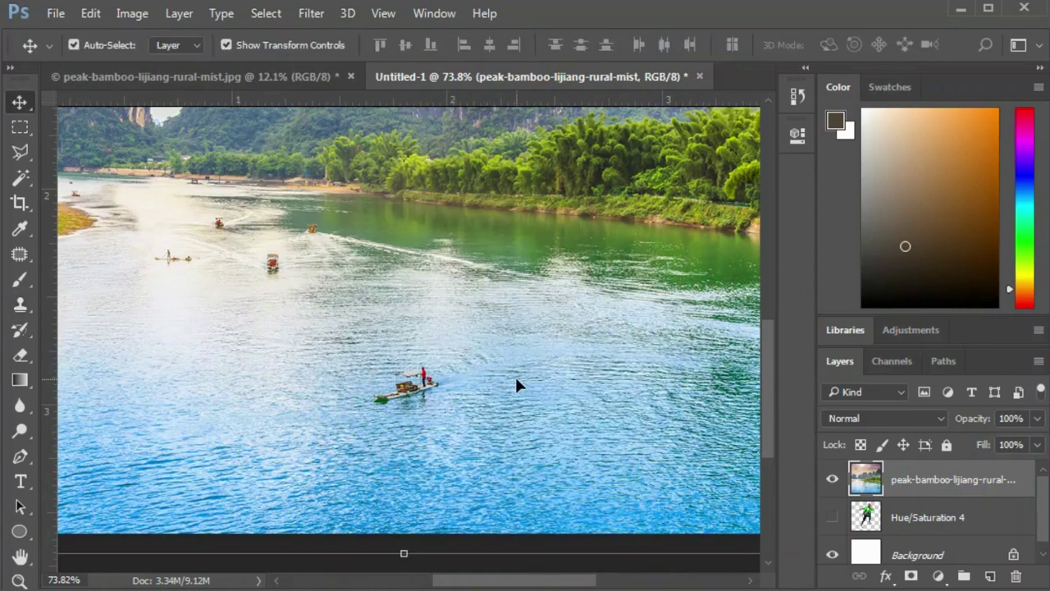
key("s")
left_click(534, 382)
key("ctrl+z")
key("[")
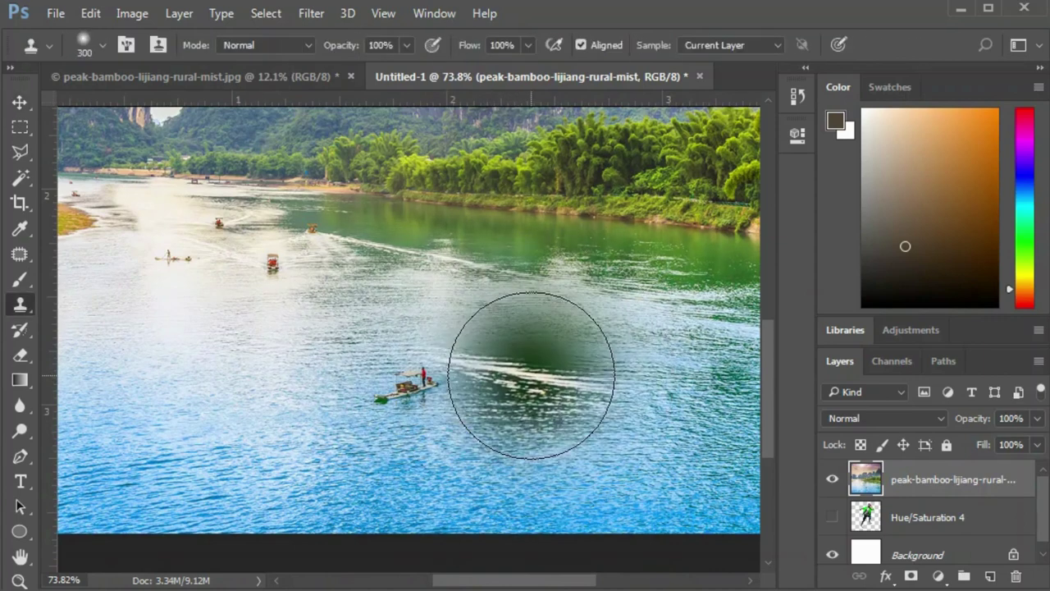
left_click_drag(532, 340, 531, 375)
key("bracketleft")
key("bracketleft")
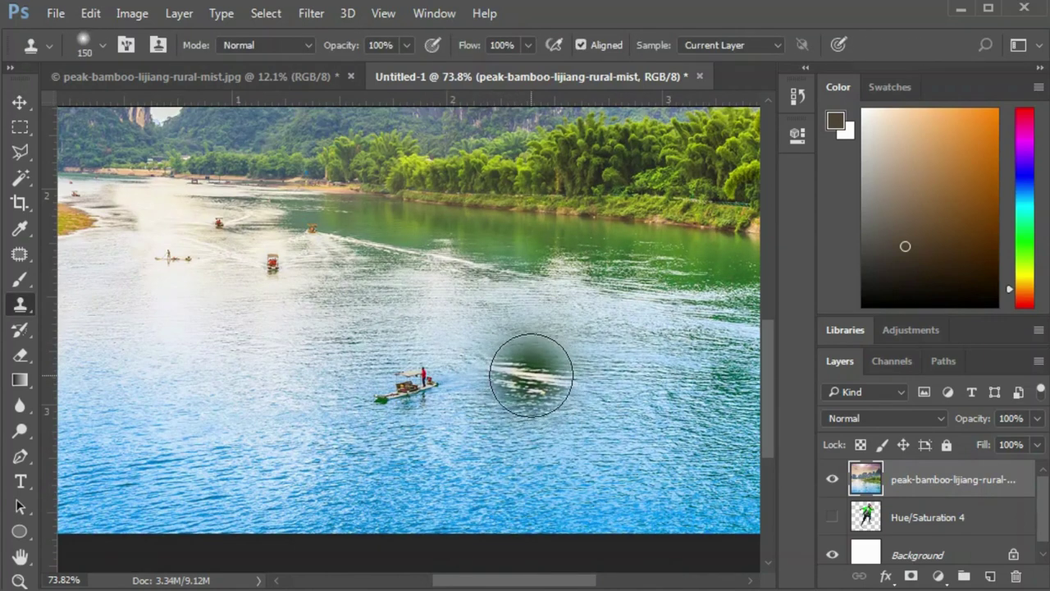
key("ctrl+z")
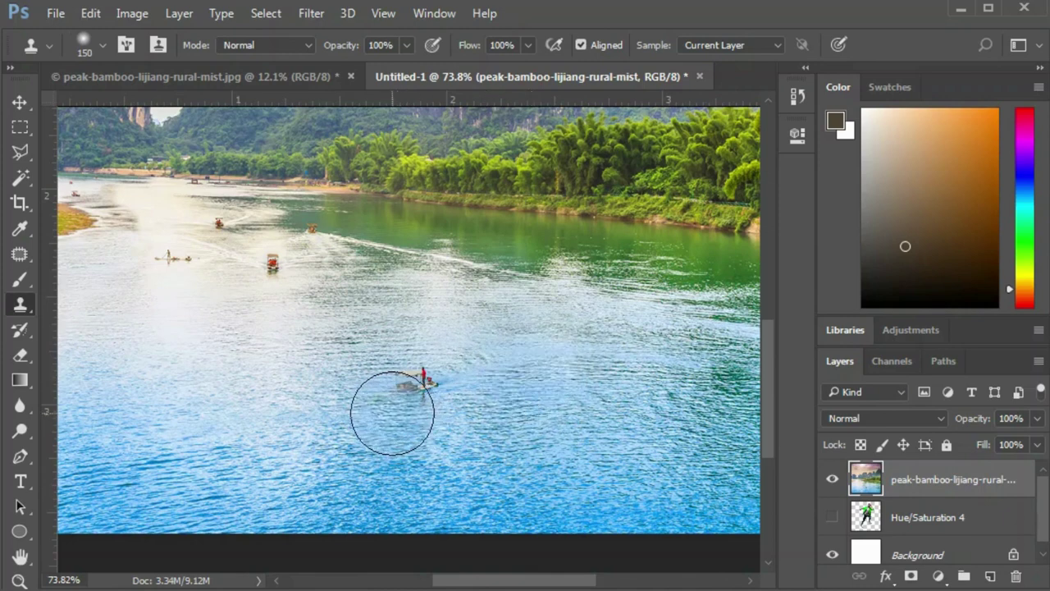
Clone clean water over the boat on the river's left side.
left_click(380, 432, "alt")
mouse_move(382, 403)
left_mouse_down()
mouse_move(440, 391)
mouse_move(429, 345)
mouse_move(447, 312)
left_mouse_up()
key("ctrl+z")
left_click(387, 480, "alt")
left_click(493, 303, "alt")
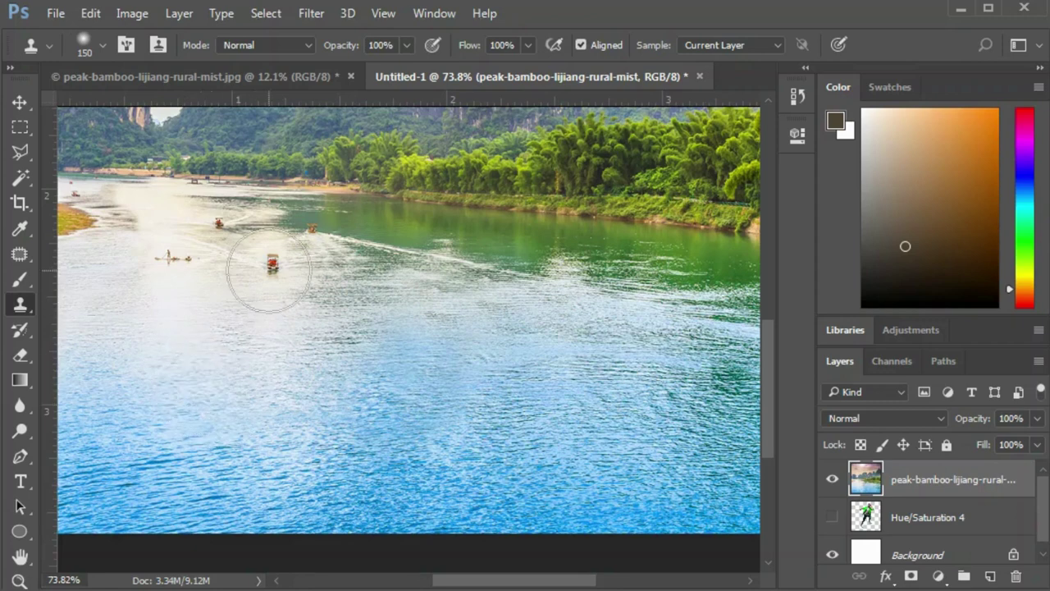
Paint out the red boats and the small boat with its figure using nearby water.
left_click(236, 357, "alt")
left_click_drag(263, 276, 265, 265)
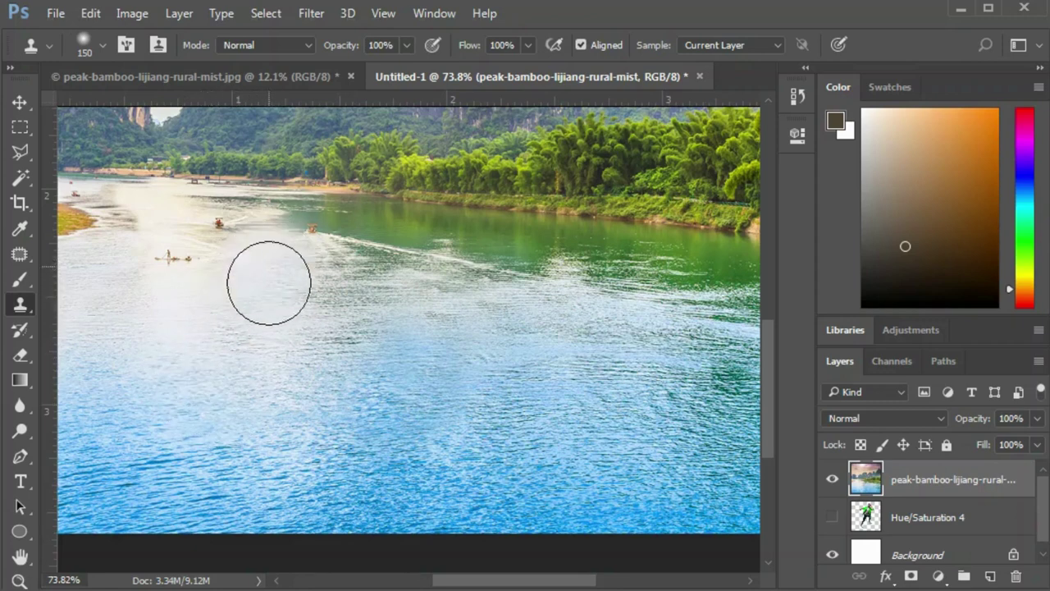
left_click(270, 283)
left_click_drag(321, 235, 325, 236)
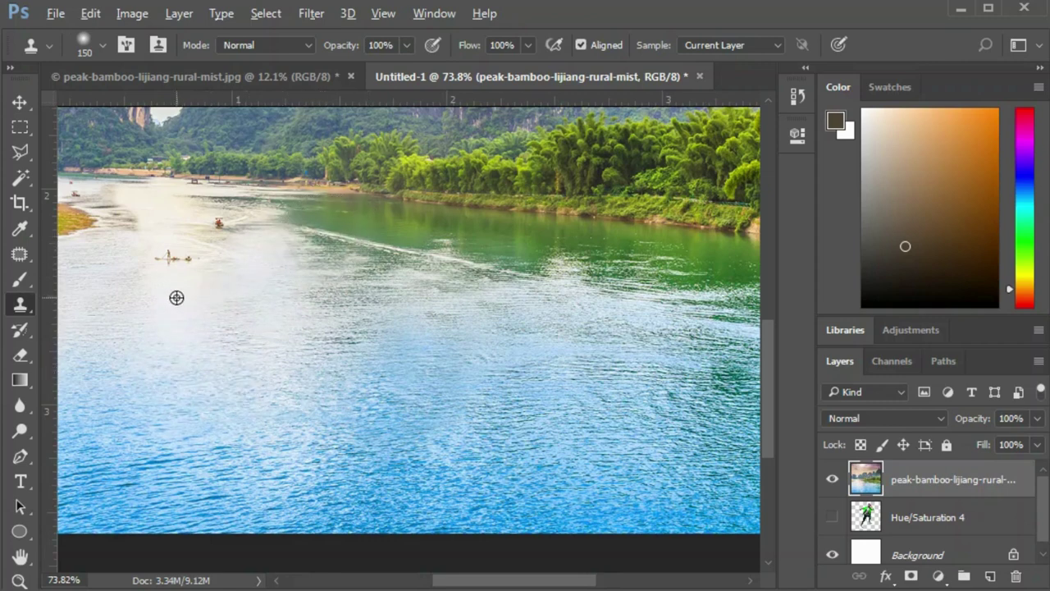
left_click(172, 330, "alt")
left_click(168, 262)
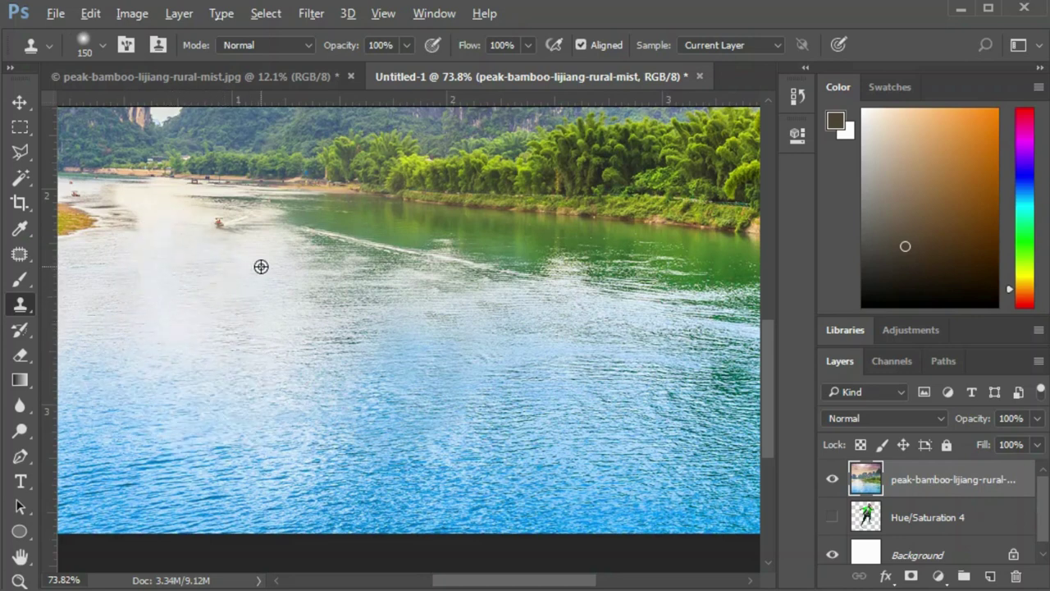
scroll(261, 267, "down", 3)
scroll(253, 269, "down", 1)
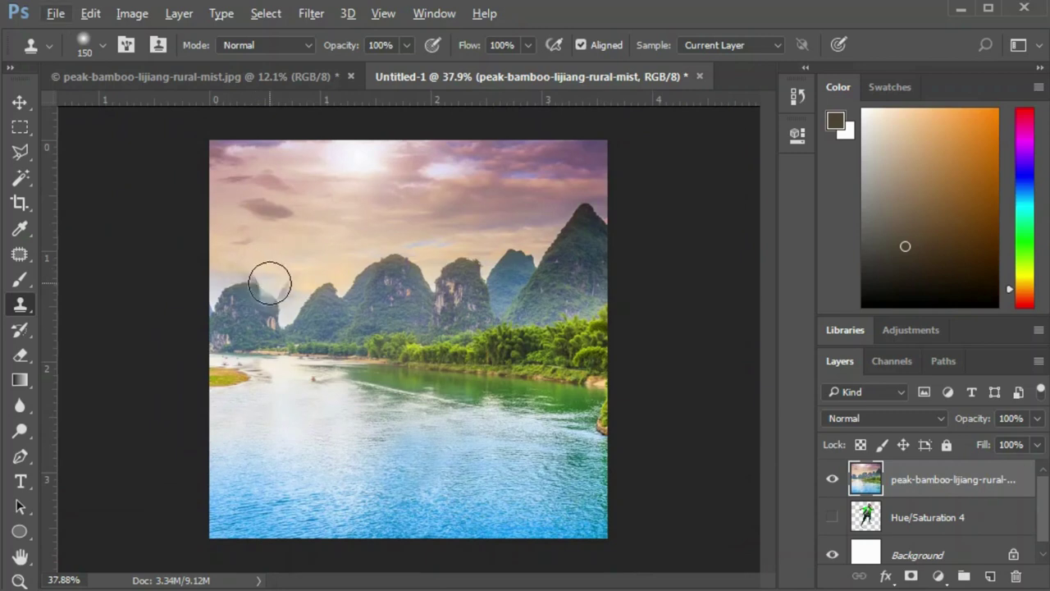
Quick-select the mountains, trees and both parts of the river, then select the landscape layer.
left_click(20, 177)
left_click(123, 178)
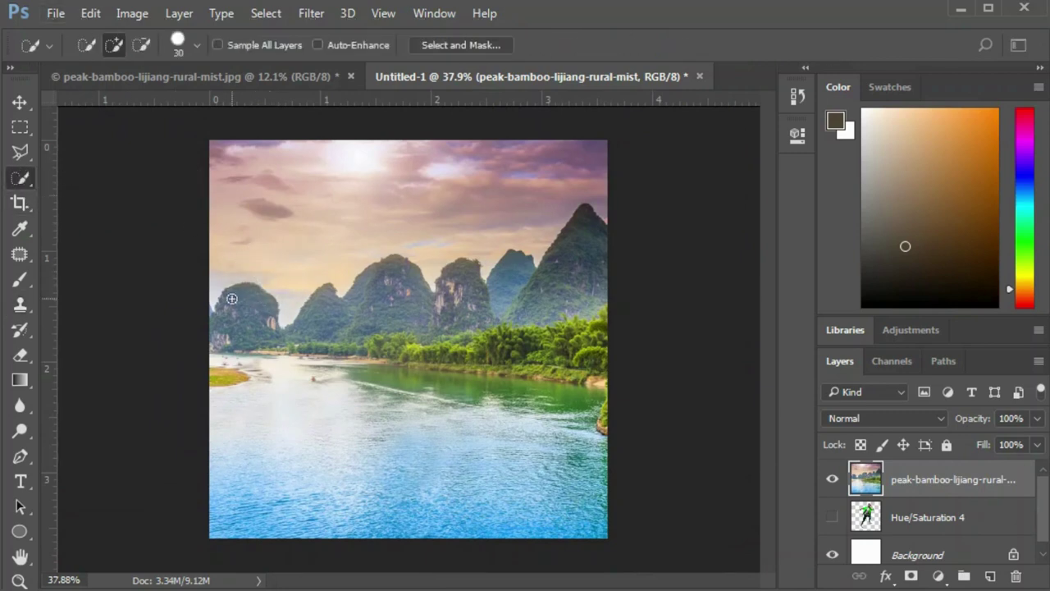
left_click_drag(226, 307, 240, 305)
mouse_move(289, 337)
left_mouse_down()
mouse_move(333, 311)
mouse_move(467, 294)
left_mouse_up()
left_click_drag(555, 261, 580, 265)
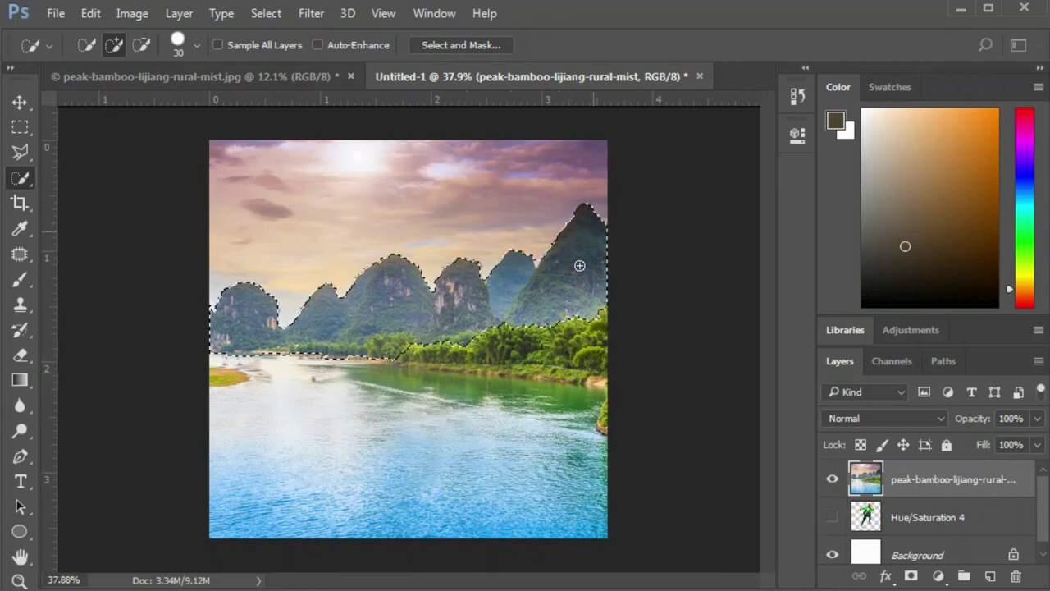
left_click_drag(582, 337, 232, 387)
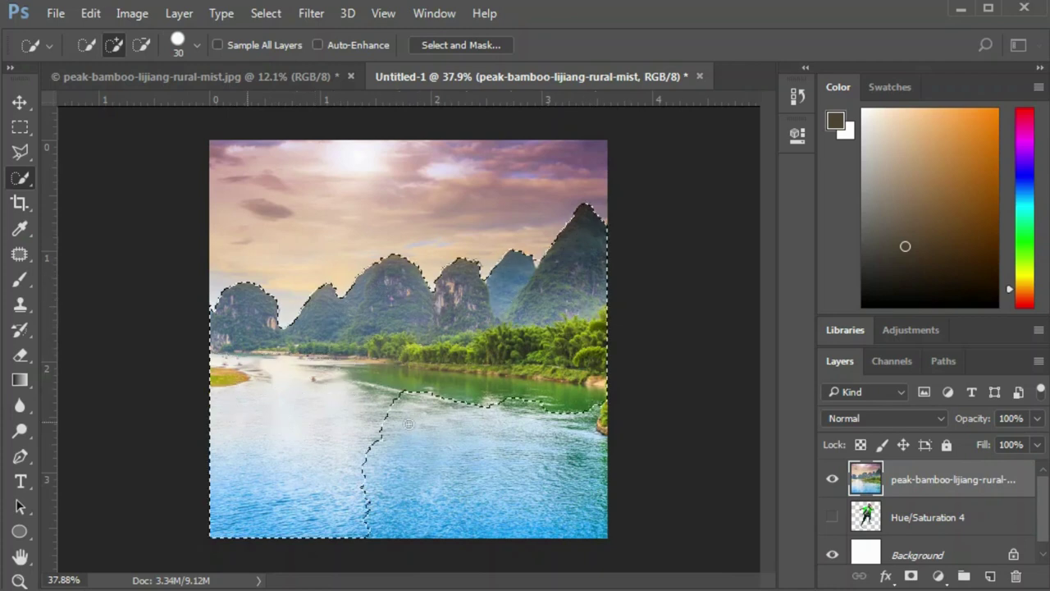
left_click_drag(408, 423, 537, 451)
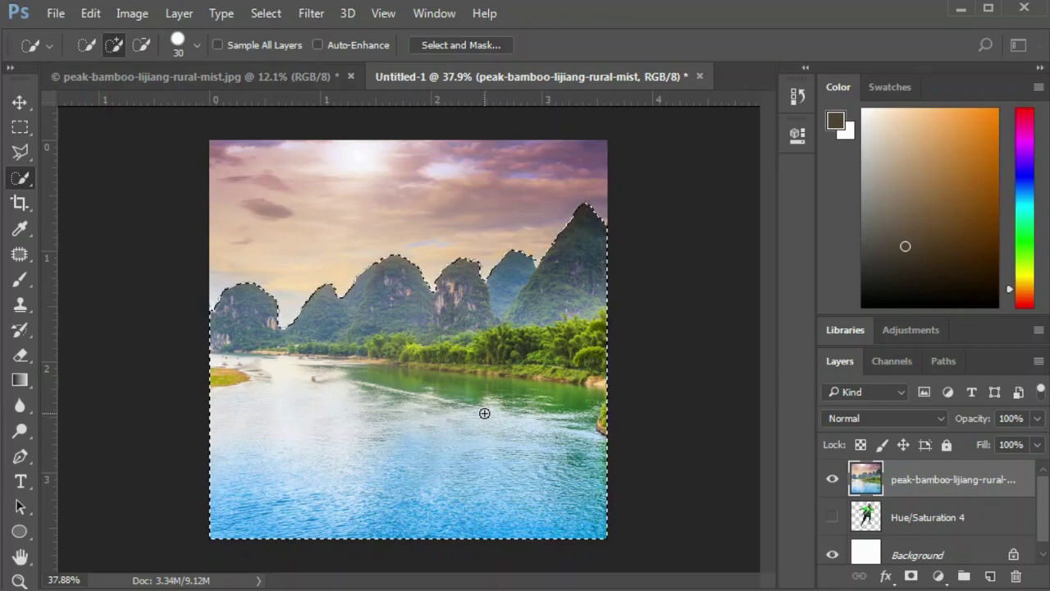
key("v")
left_click(689, 399)
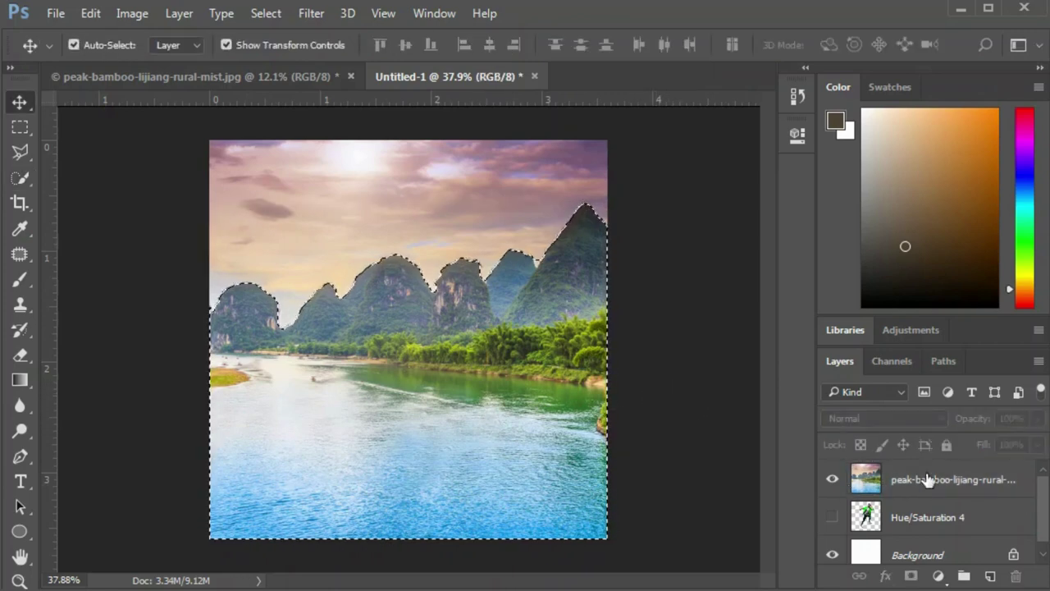
left_click(927, 480)
left_click(938, 575)
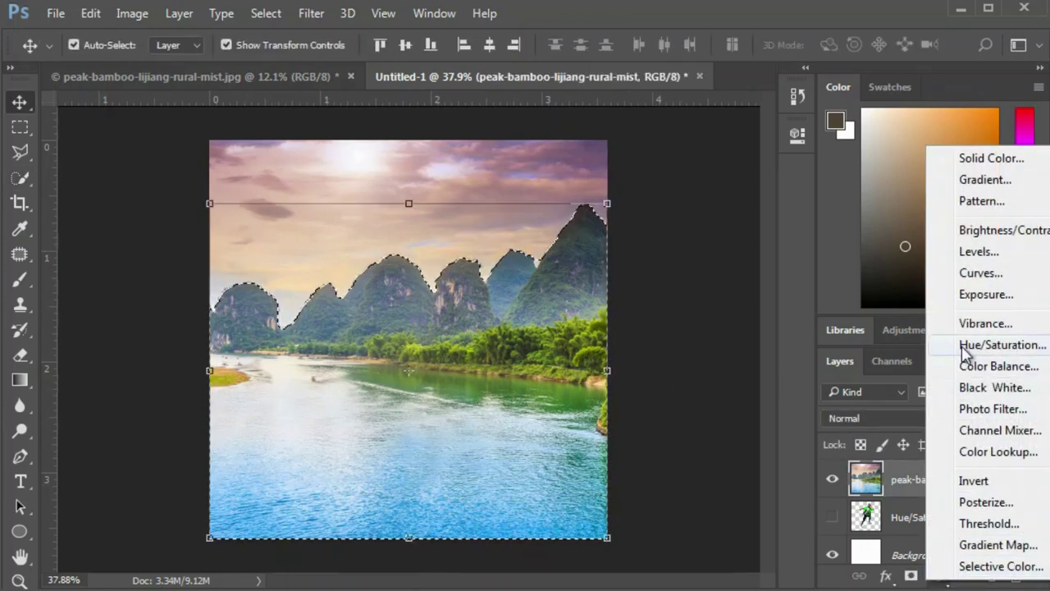
left_click(976, 346)
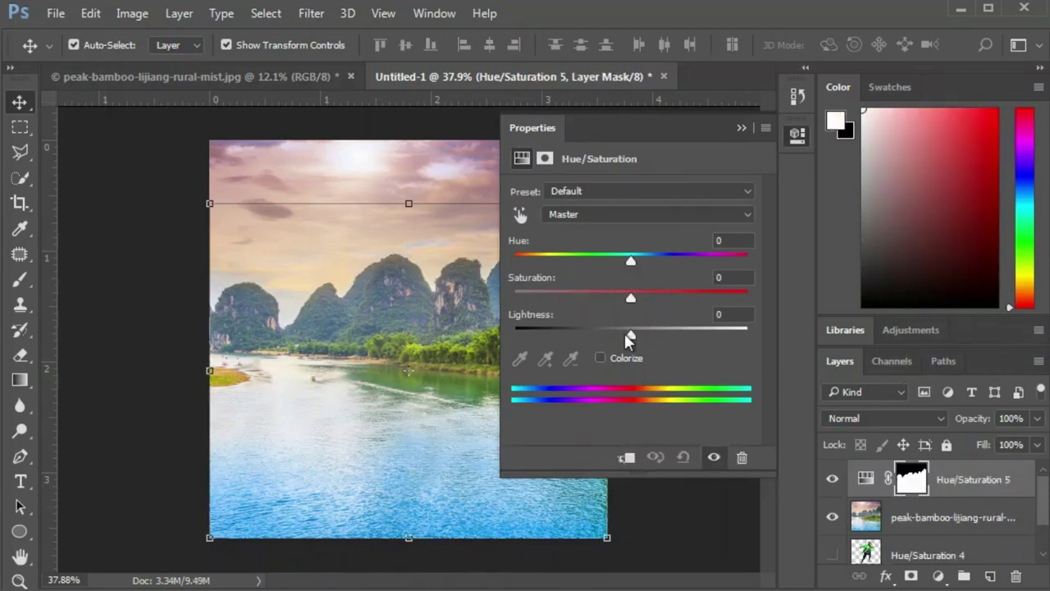
left_click_drag(634, 293, 532, 300)
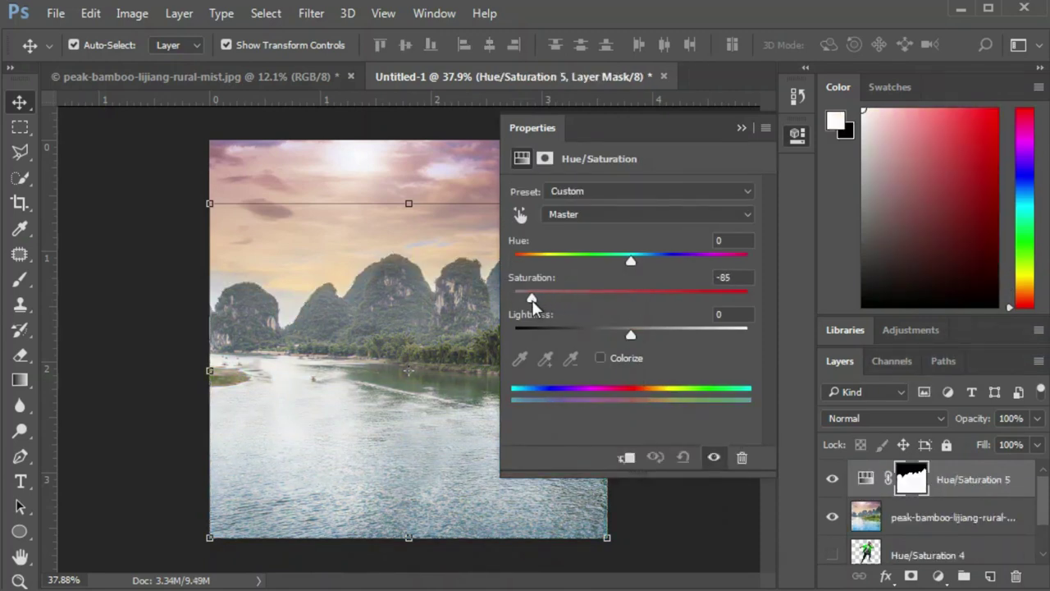
left_click_drag(631, 335, 604, 333)
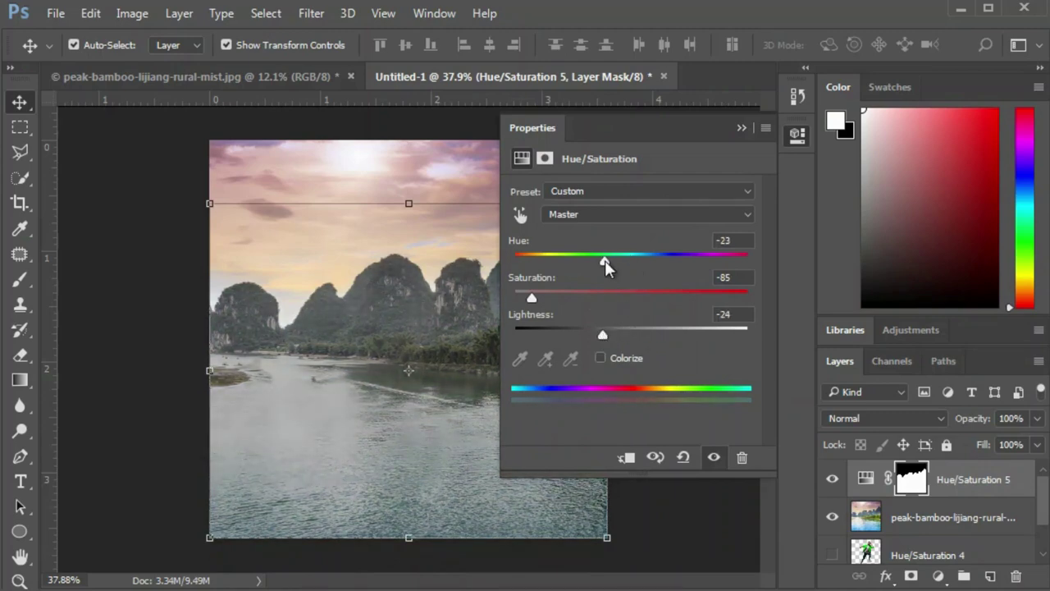
mouse_move(604, 264)
left_mouse_down()
mouse_move(695, 264)
mouse_move(640, 267)
left_mouse_up()
left_click_drag(599, 334, 617, 333)
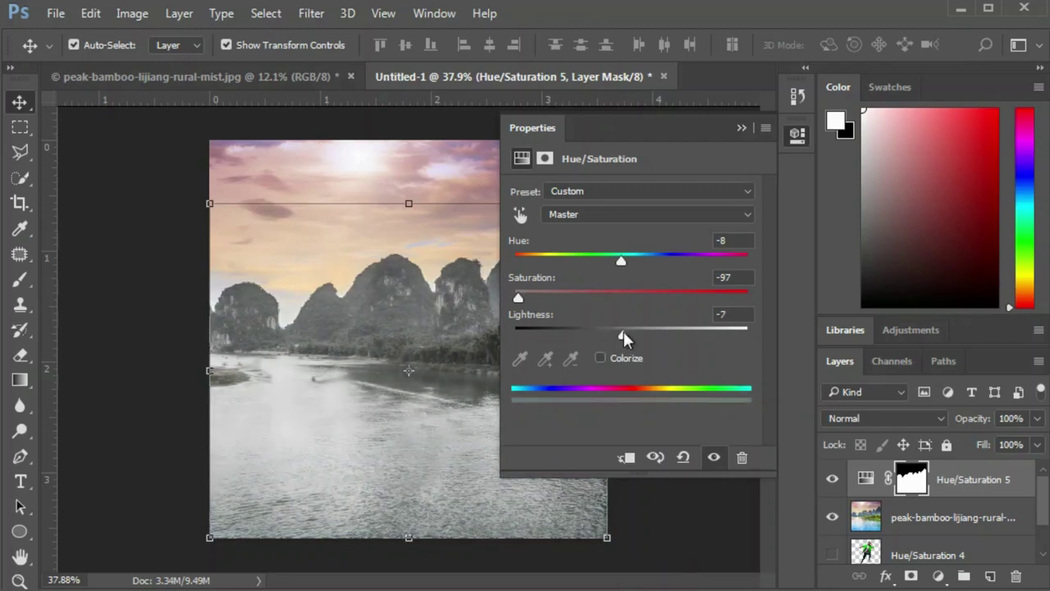
left_click(741, 129)
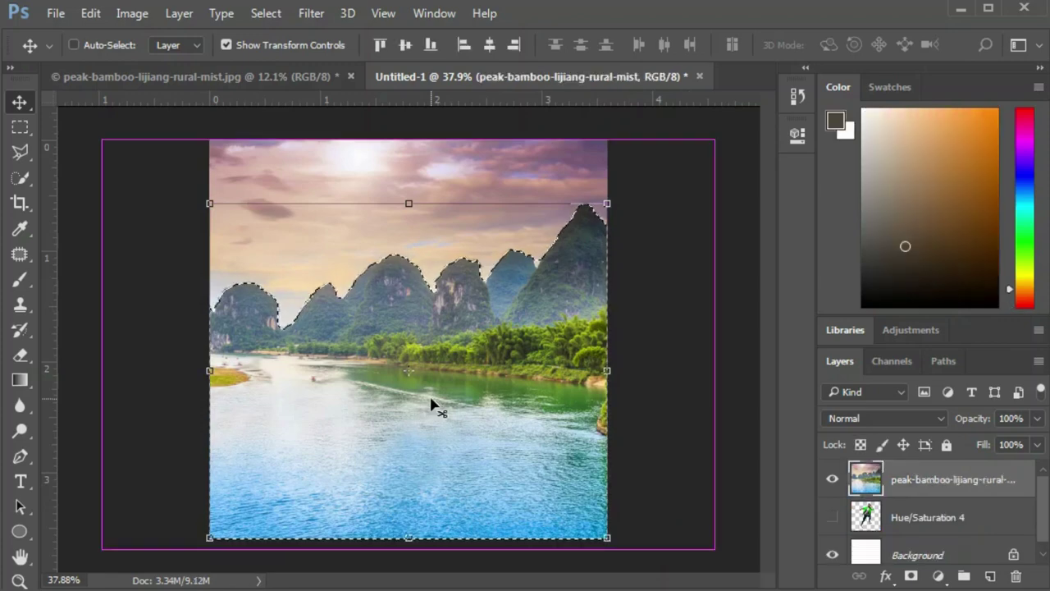
Darken the selected landscape by pulling the Curves line down.
key("ctrl+m")
left_click_drag(730, 418, 762, 457)
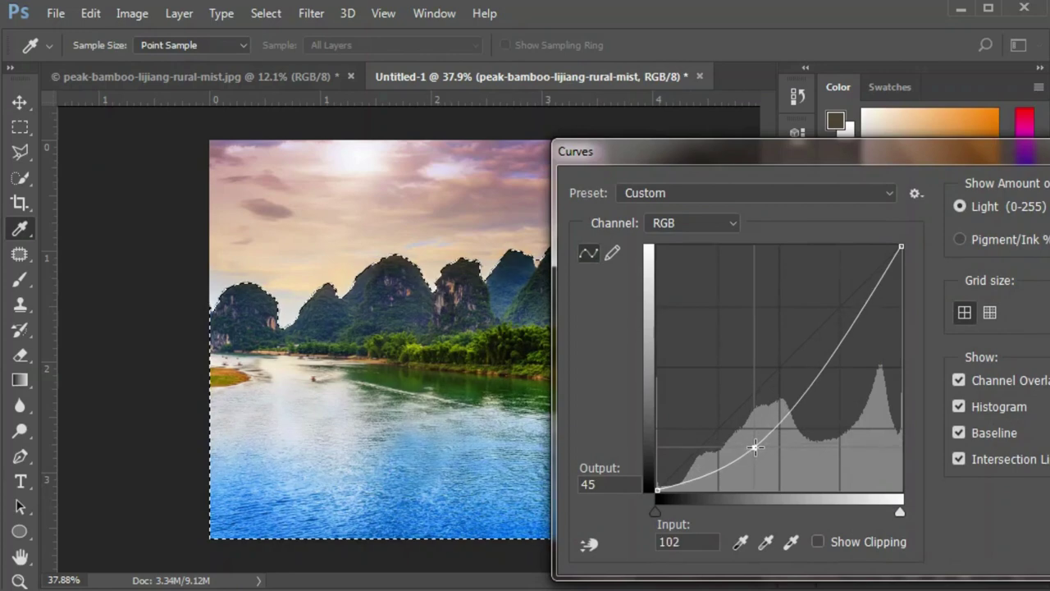
left_click_drag(659, 160, 380, 124)
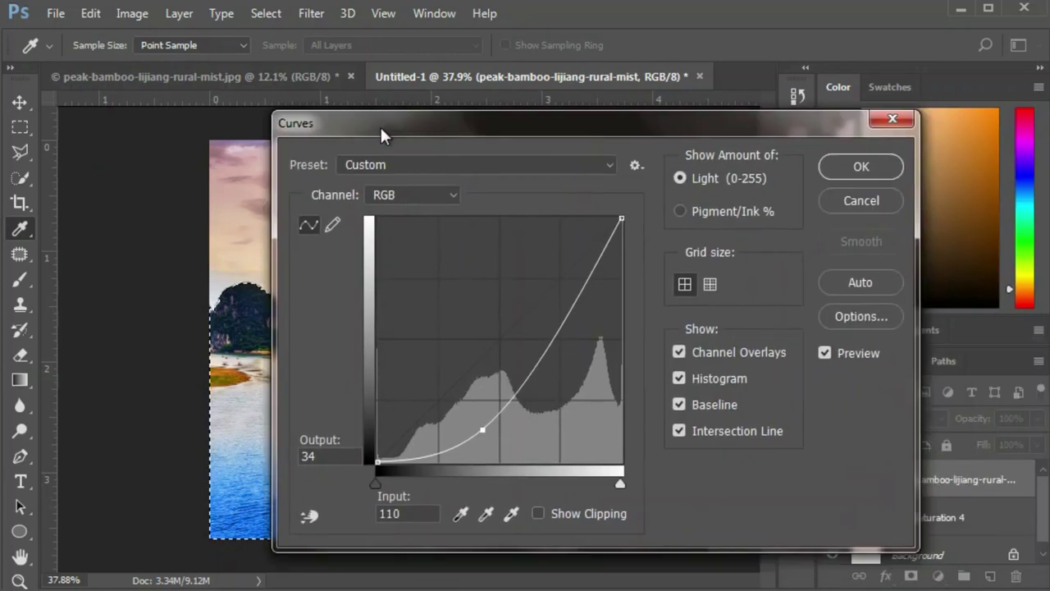
left_click(853, 171)
Add a Hue/Saturation layer with Saturation -72 and Lightness -40.
left_click(939, 576)
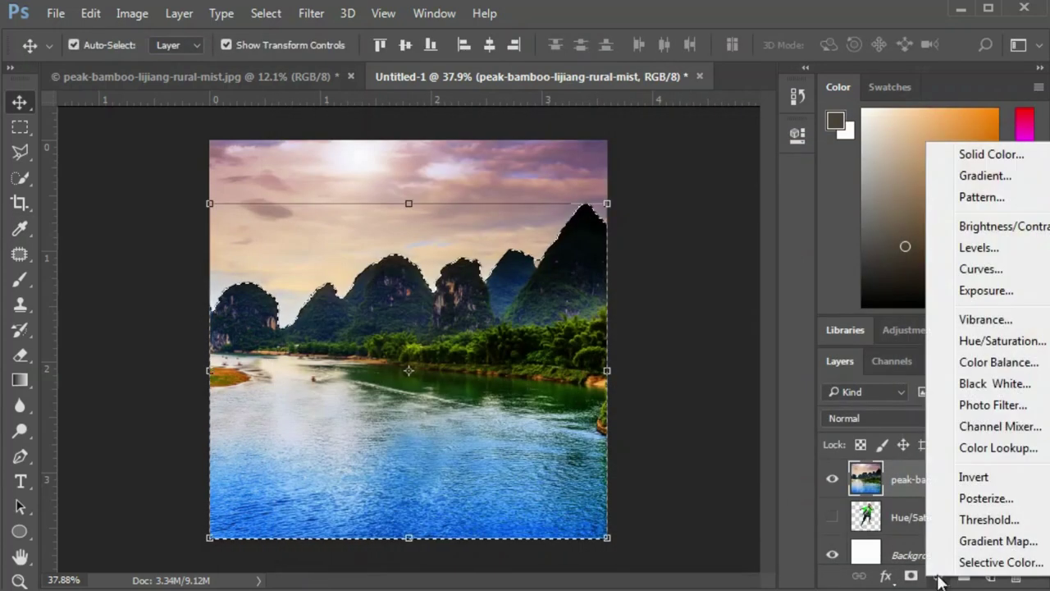
left_click(968, 342)
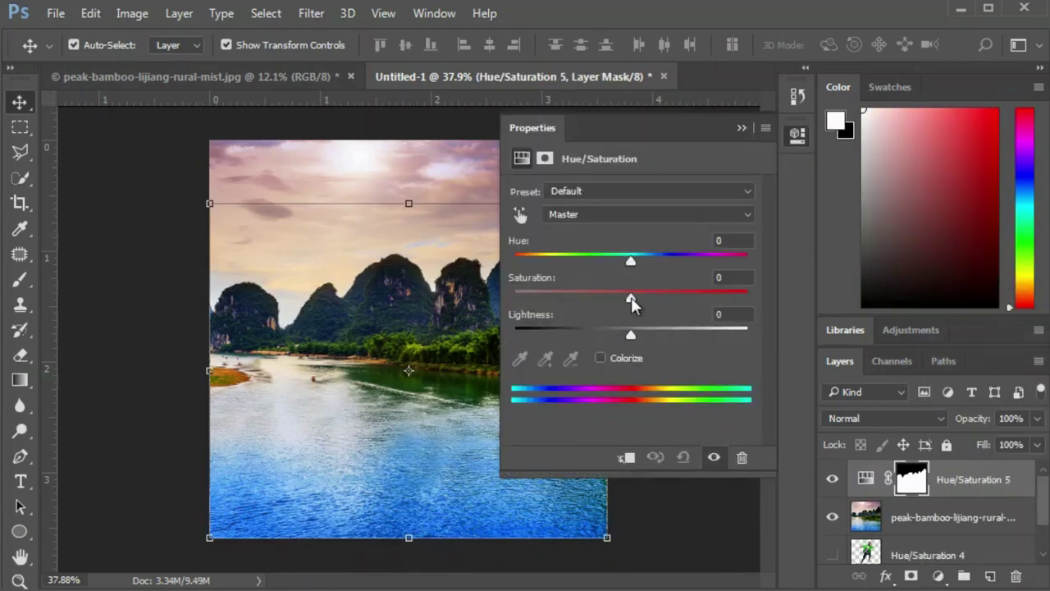
left_click_drag(631, 297, 569, 297)
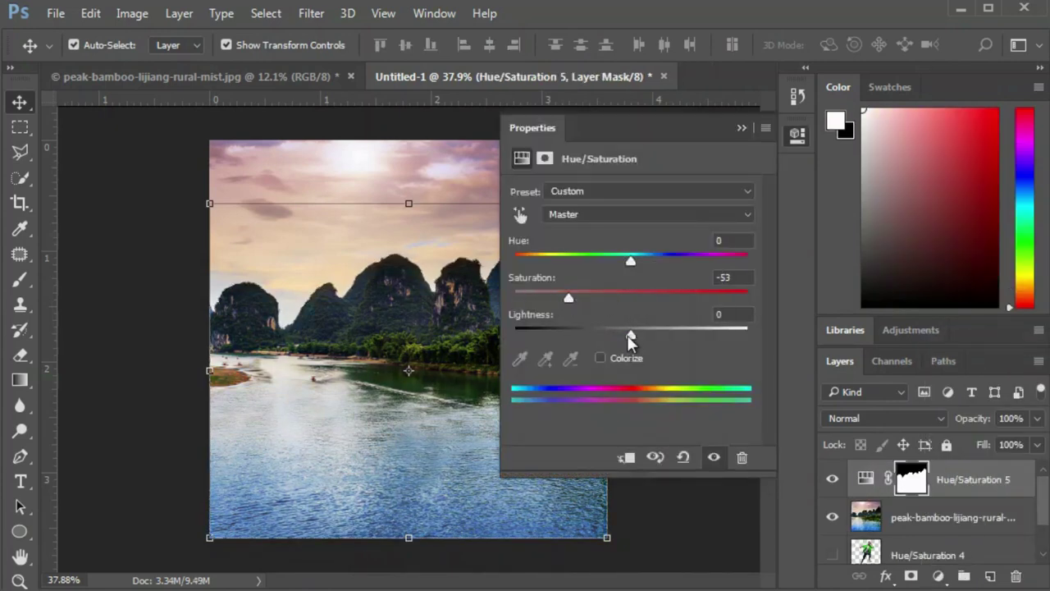
left_click_drag(628, 334, 584, 336)
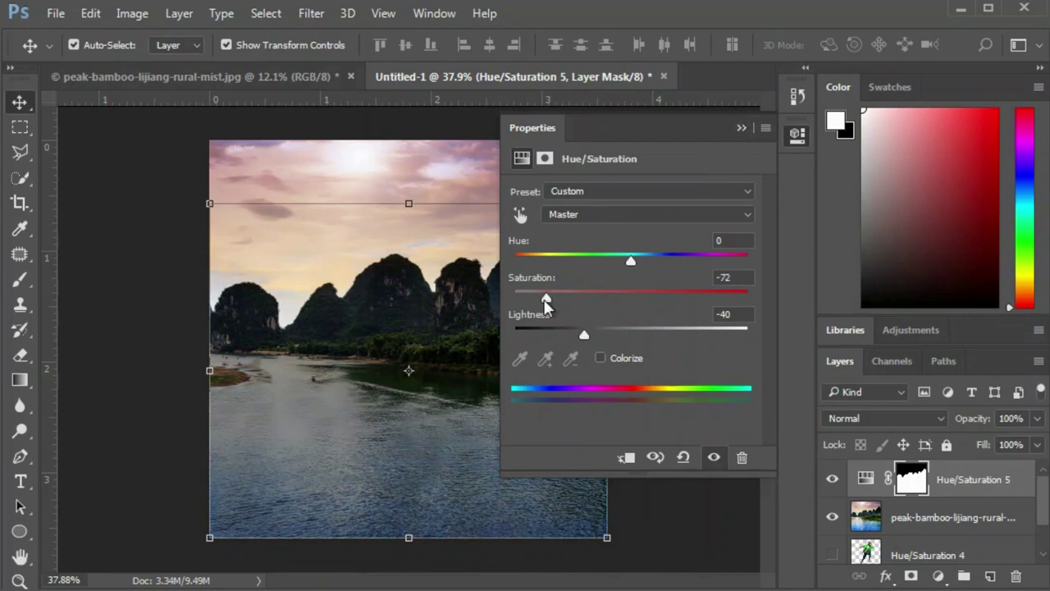
left_click(740, 128)
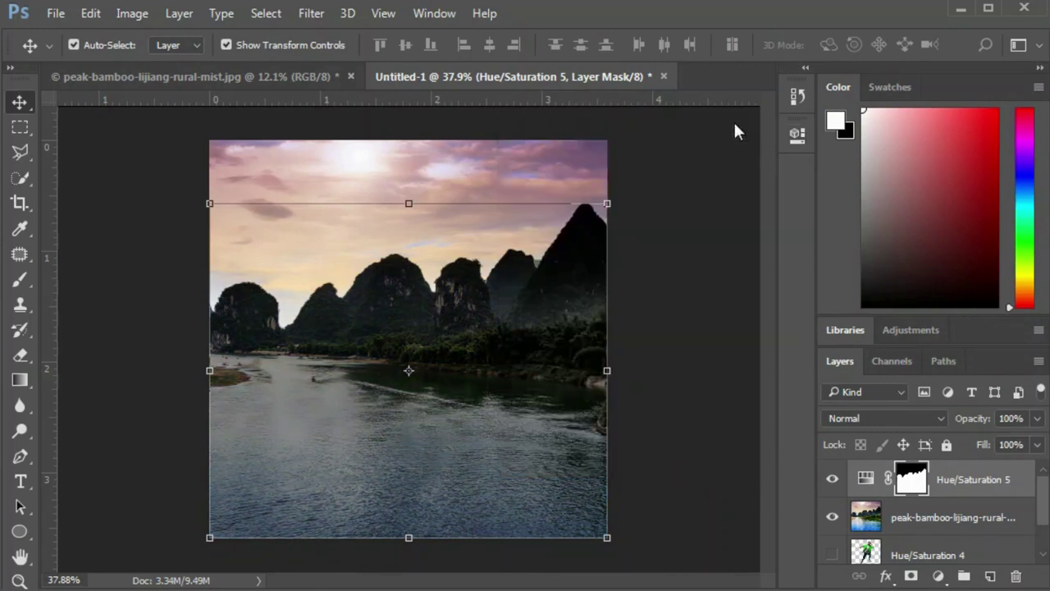
left_click(716, 237)
Merge the darkening adjustment layer into the landscape layer.
left_click(20, 177)
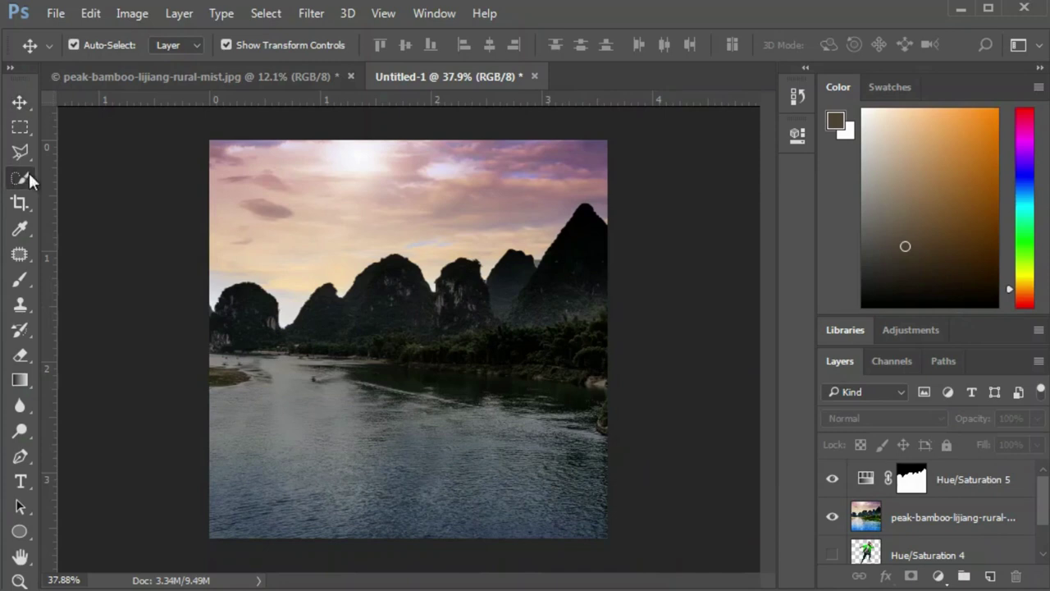
left_click(926, 525)
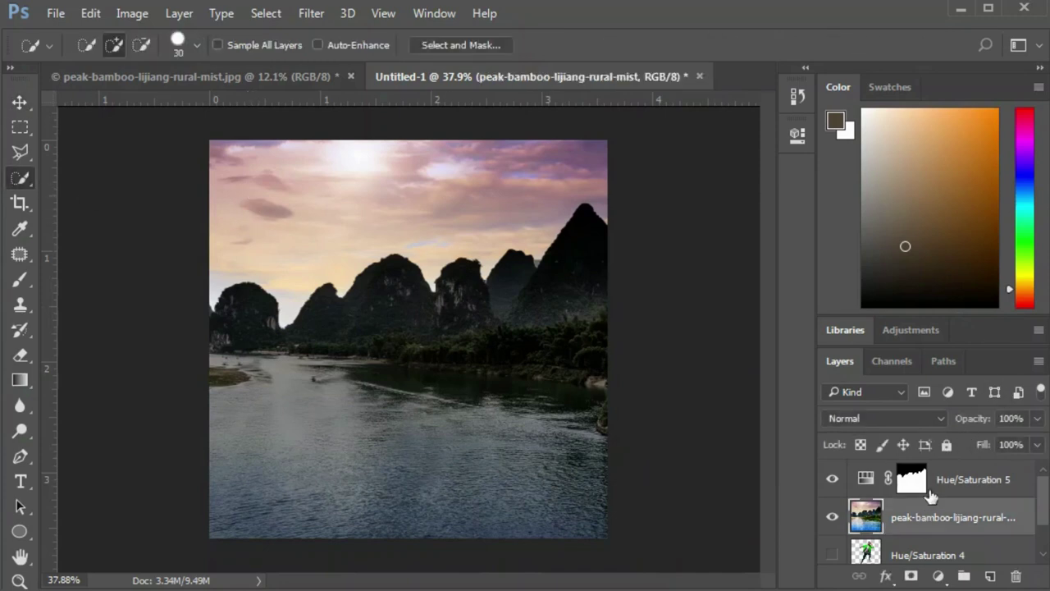
left_click(932, 488, "shift")
key("ctrl+e")
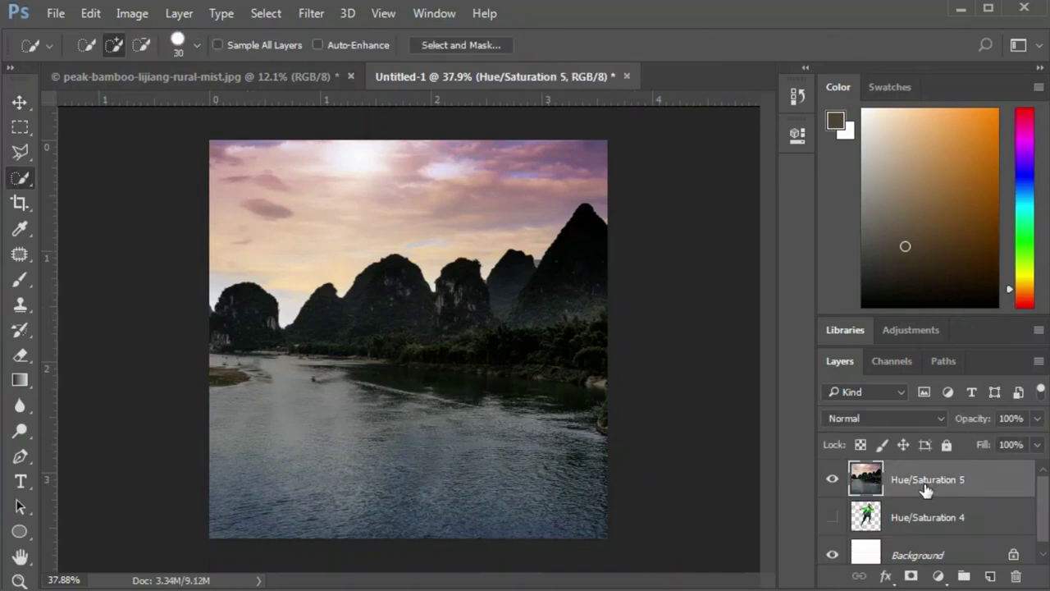
Quick-select the sky and deepen its sunset colours with a two-point Curves adjustment.
left_click_drag(340, 209, 352, 220)
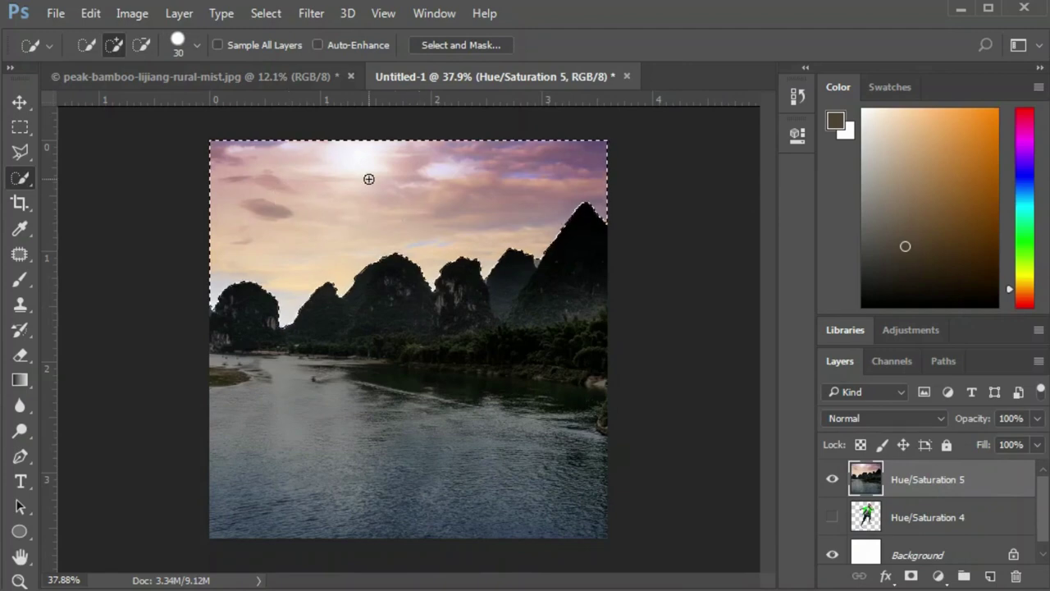
key("ctrl+m")
left_click(559, 286)
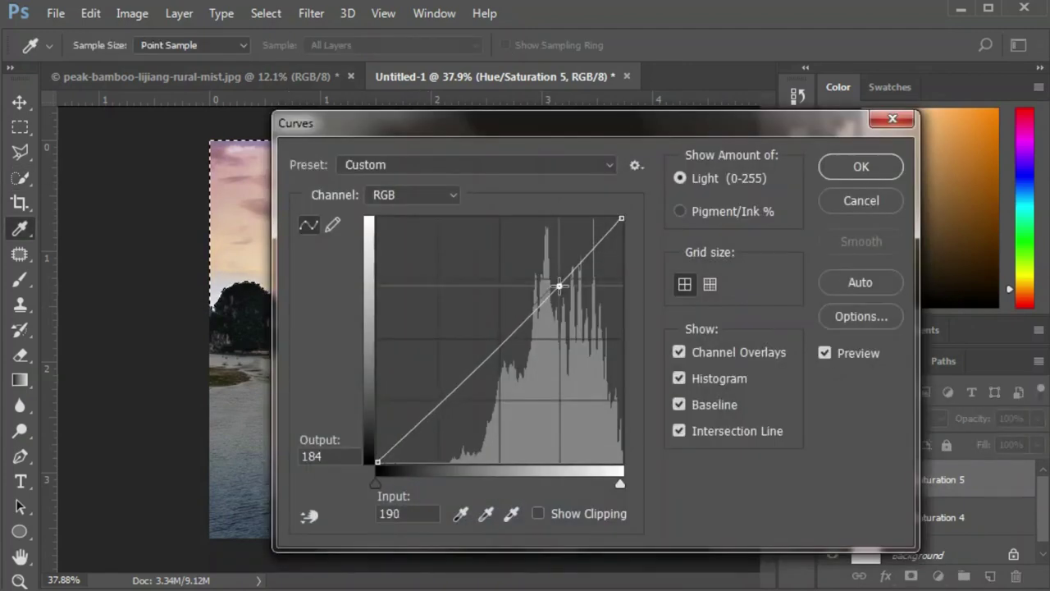
left_click_drag(558, 286, 595, 306)
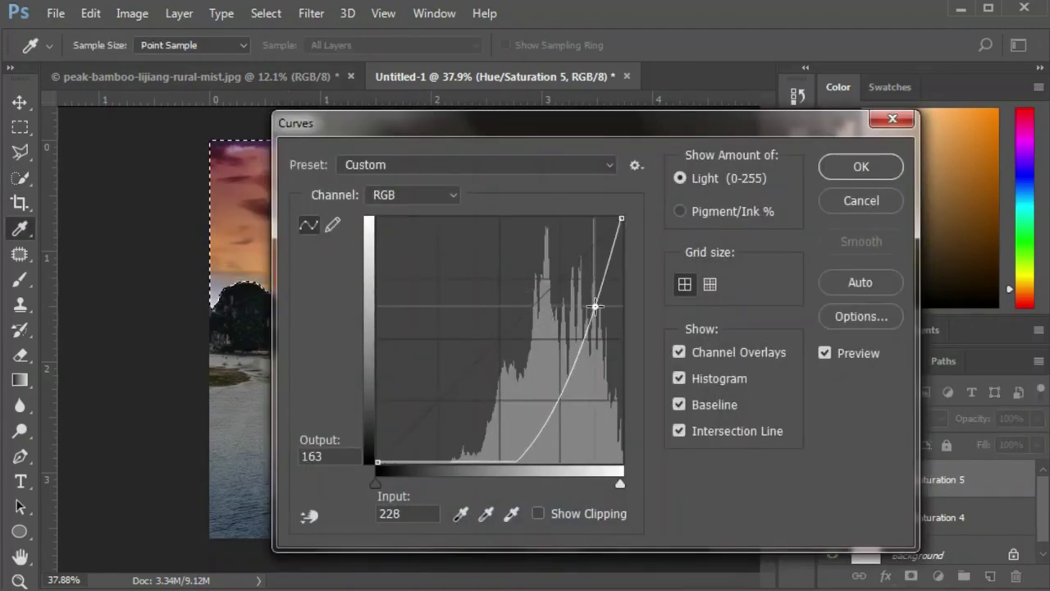
mouse_move(585, 130)
left_mouse_down()
mouse_move(956, 276)
mouse_move(917, 51)
mouse_move(602, 104)
mouse_move(565, 91)
left_mouse_up()
left_click_drag(576, 269, 563, 246)
mouse_move(535, 94)
left_mouse_down()
mouse_move(842, 82)
mouse_move(913, 197)
left_mouse_up()
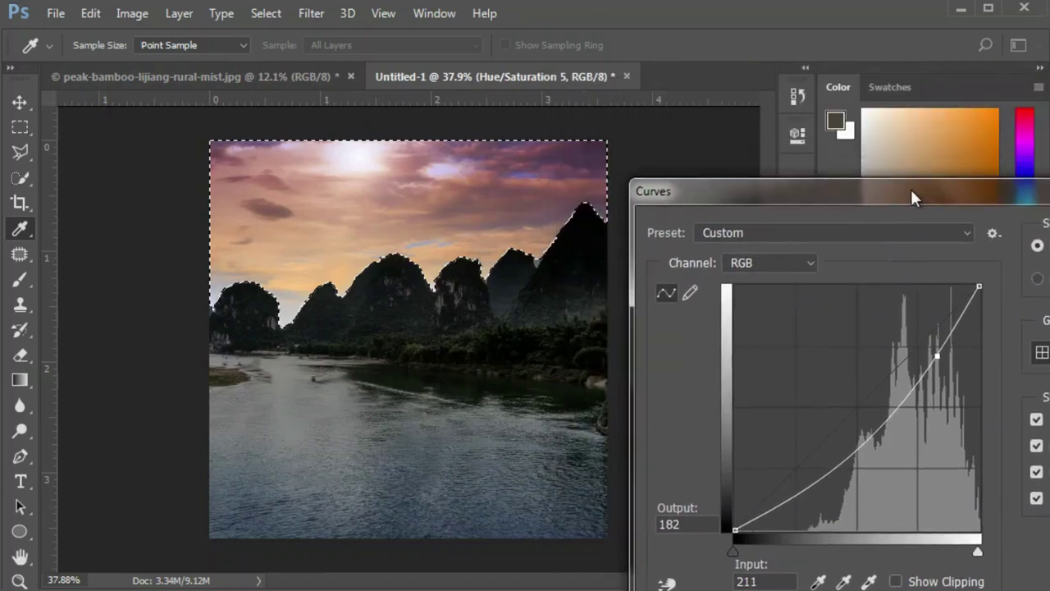
mouse_move(914, 380)
left_mouse_down()
mouse_move(923, 401)
mouse_move(920, 392)
left_mouse_up()
left_click_drag(833, 197, 563, 192)
left_click(963, 233)
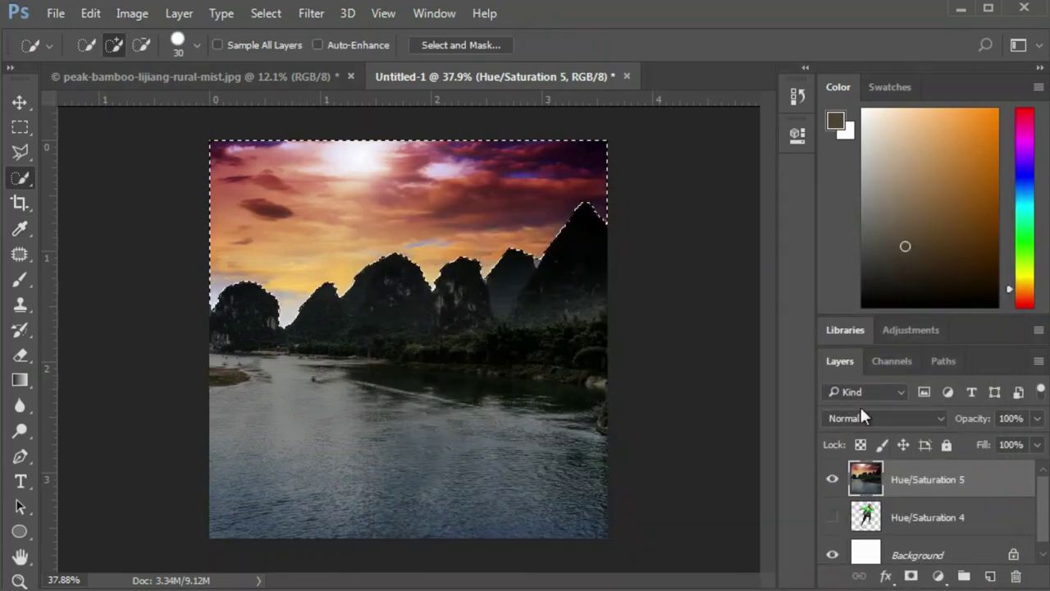
left_click(938, 576)
Give the sky a Hue/Saturation layer with Hue -27, Saturation -10, Lightness -21.
left_click(968, 338)
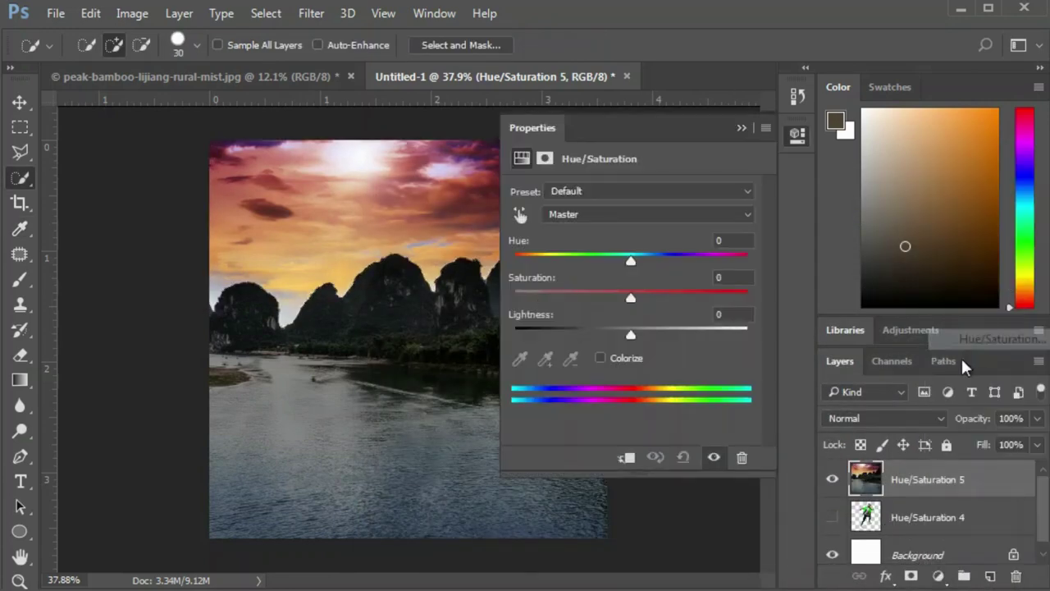
left_click_drag(631, 261, 599, 261)
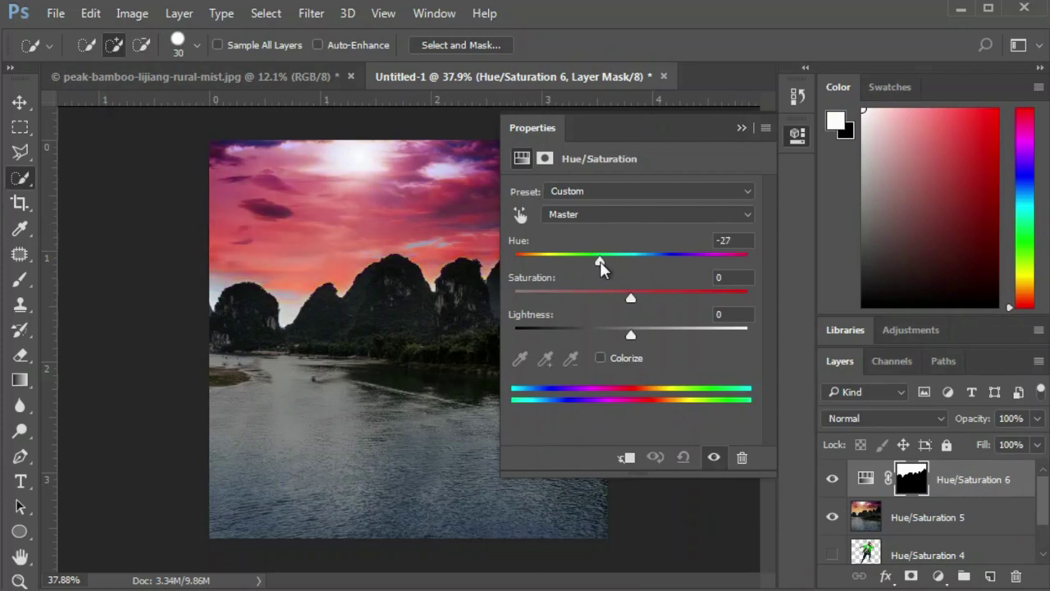
left_click_drag(631, 297, 620, 299)
left_click_drag(630, 334, 606, 336)
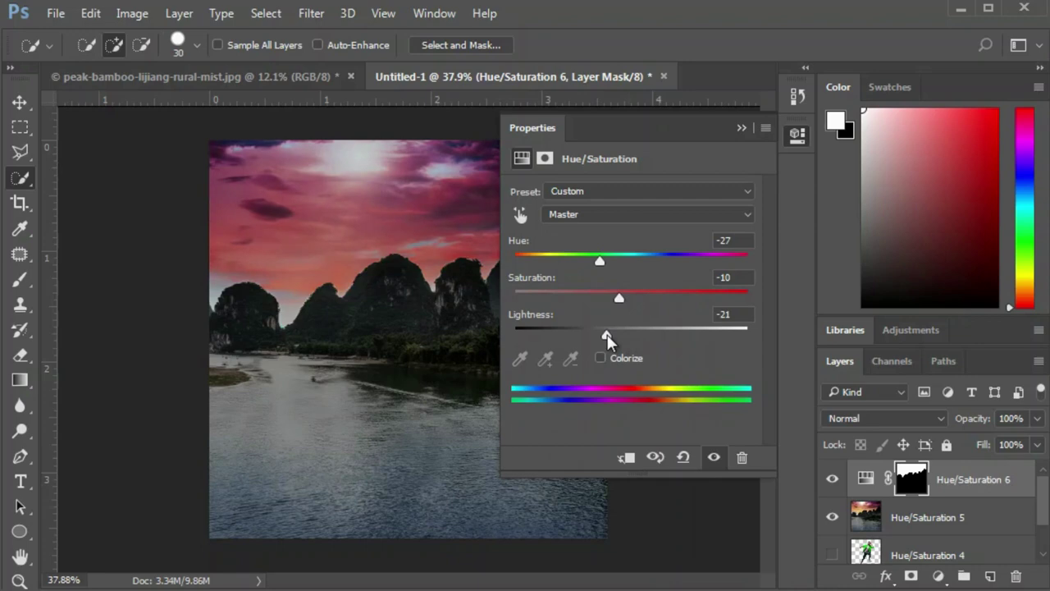
left_click(754, 129)
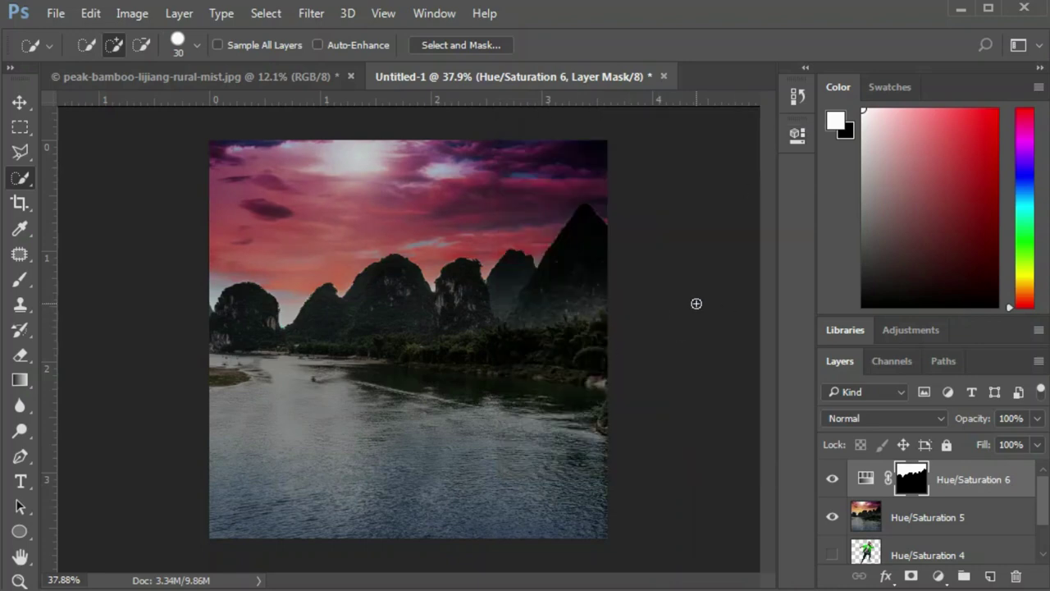
key("v")
left_click(682, 241)
Try moving and enlarging the Hue/Saturation 5 layer, then reset it to 100%.
scroll(493, 197, "up", 5)
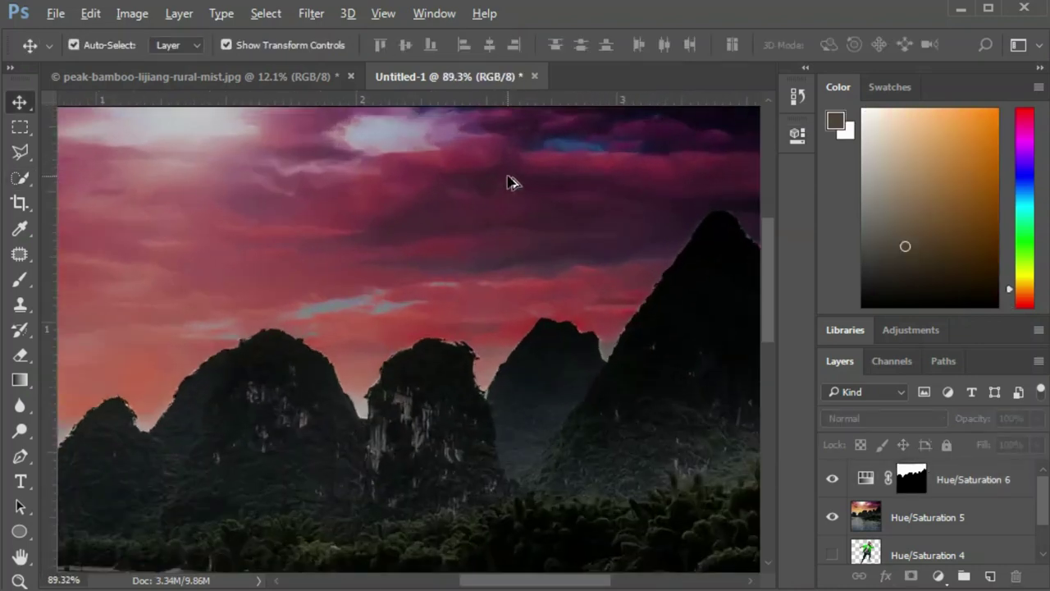
scroll(509, 181, "down", 5)
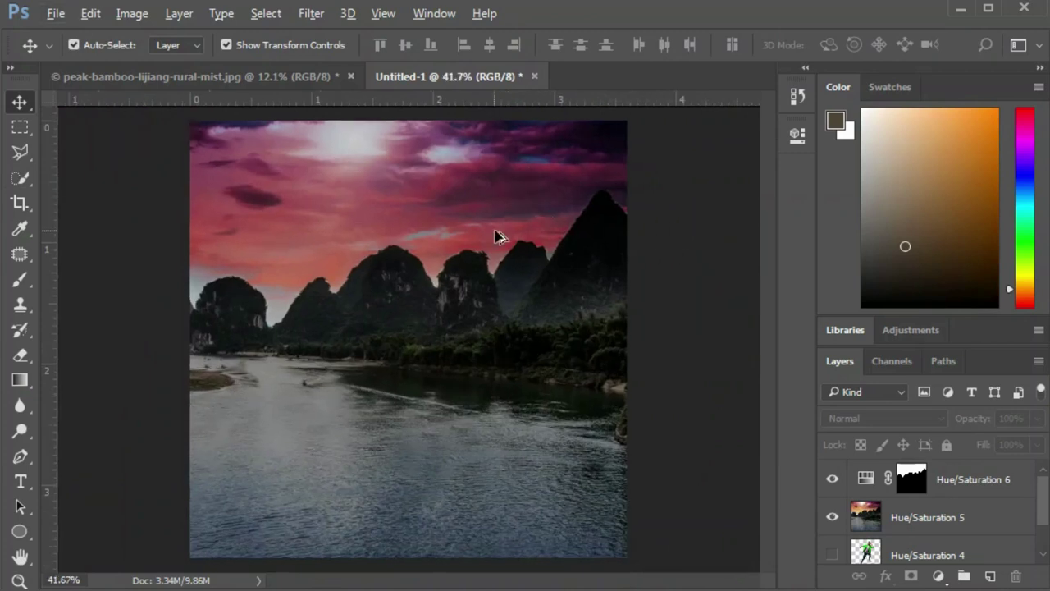
scroll(493, 234, "down", 2)
scroll(493, 234, "up", 1)
left_click_drag(487, 235, 487, 271)
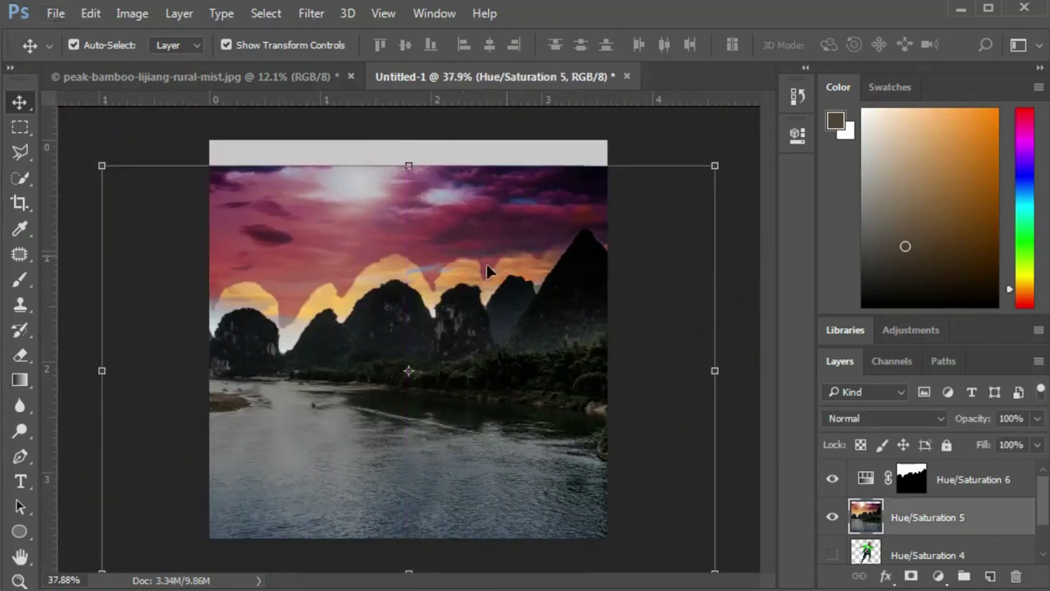
scroll(487, 271, "down", 3)
left_click_drag(644, 206, 692, 154)
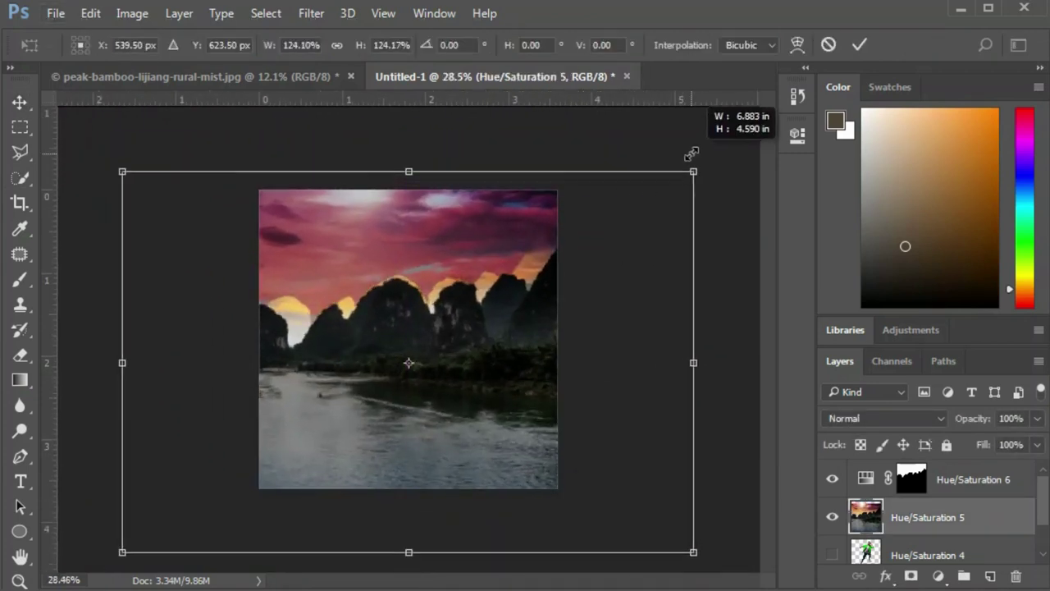
key("ctrl+z")
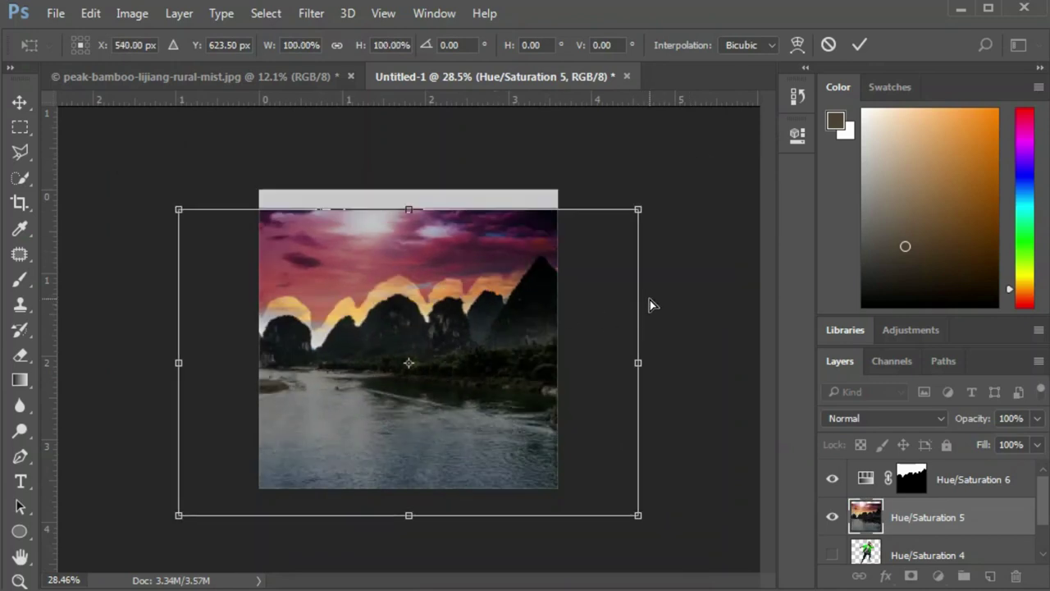
key("Return")
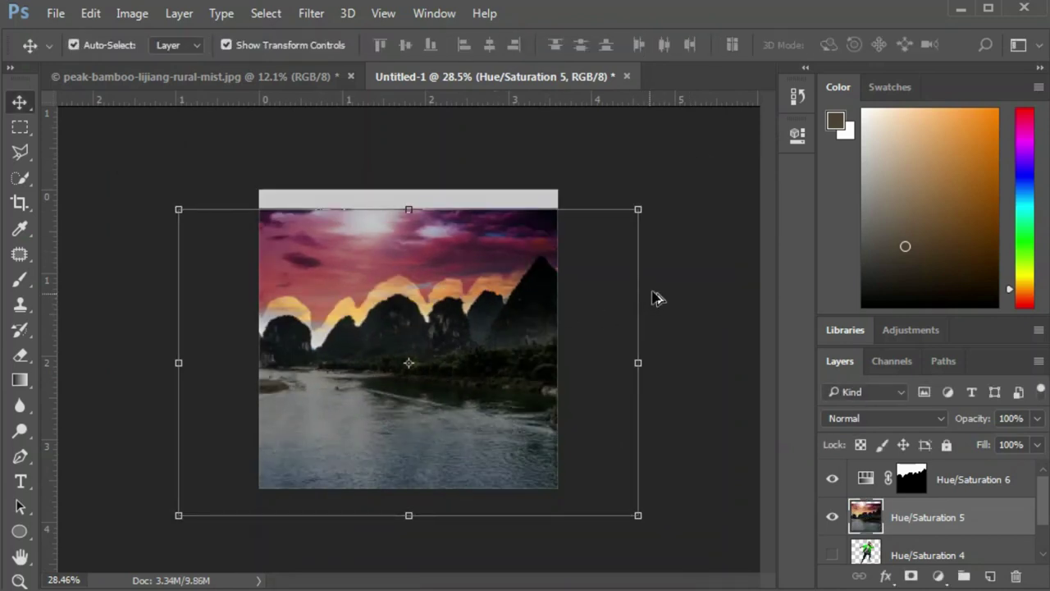
left_click(712, 247)
Merge both Hue/Saturation layers and scale the result to about 111% to fill the canvas.
left_click(940, 515)
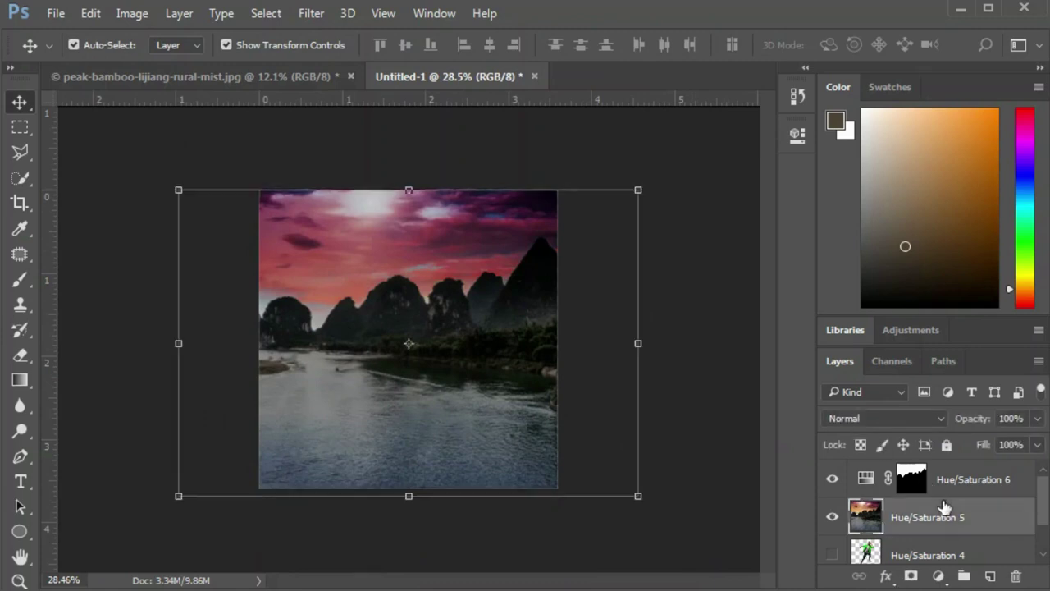
left_click(950, 517)
left_click(944, 479, "shift")
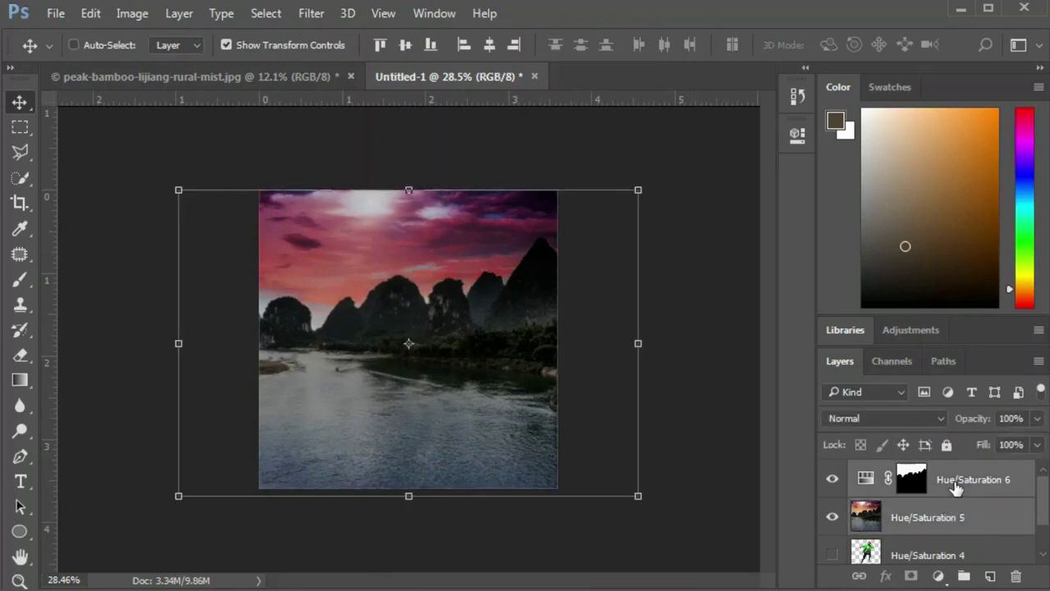
key("ctrl+e")
left_click_drag(639, 187, 691, 152)
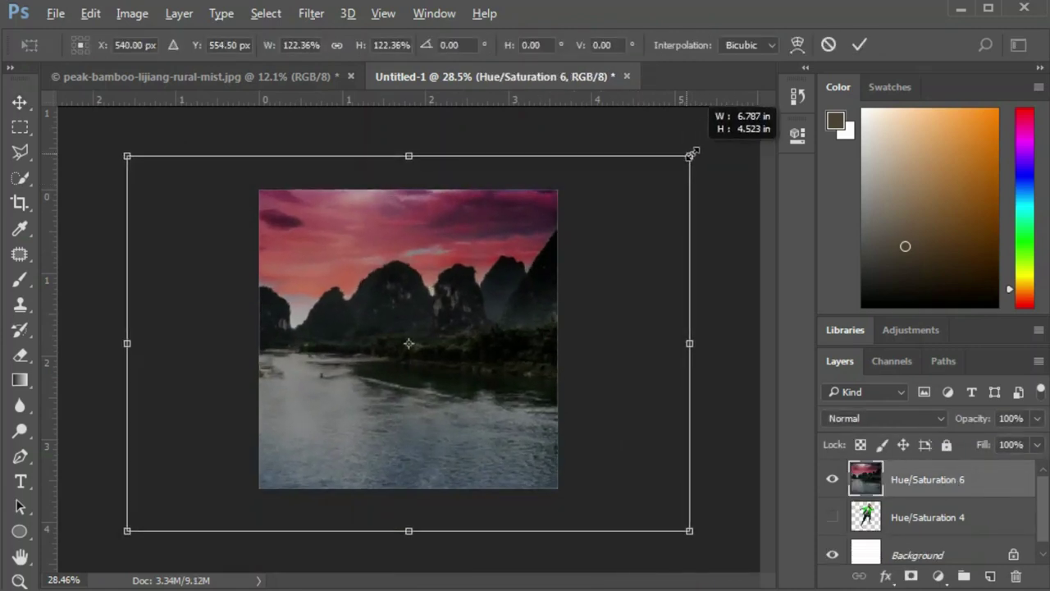
left_click_drag(497, 283, 496, 336)
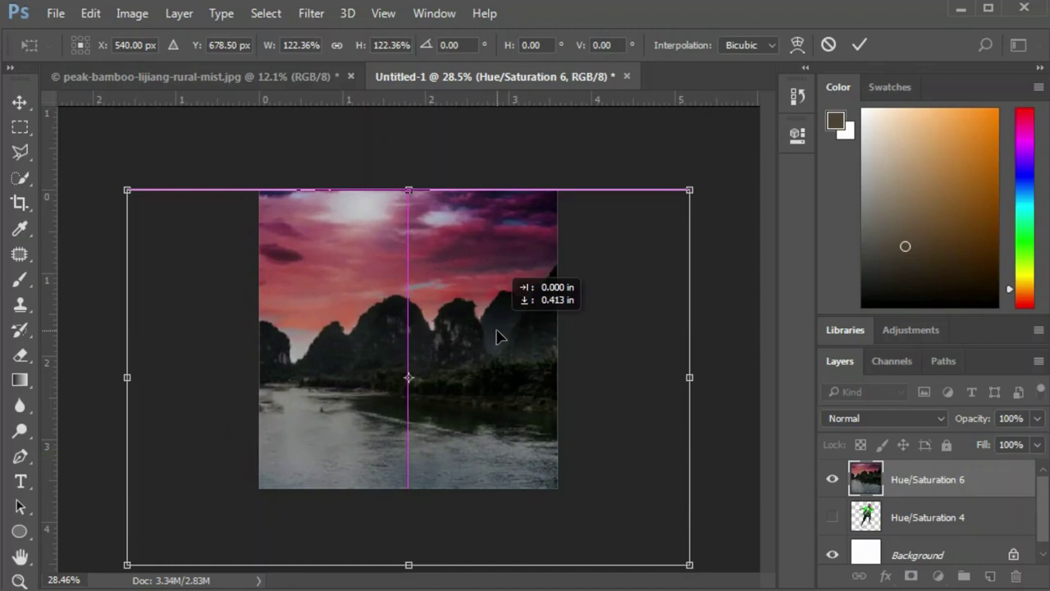
left_click_drag(499, 335, 499, 323)
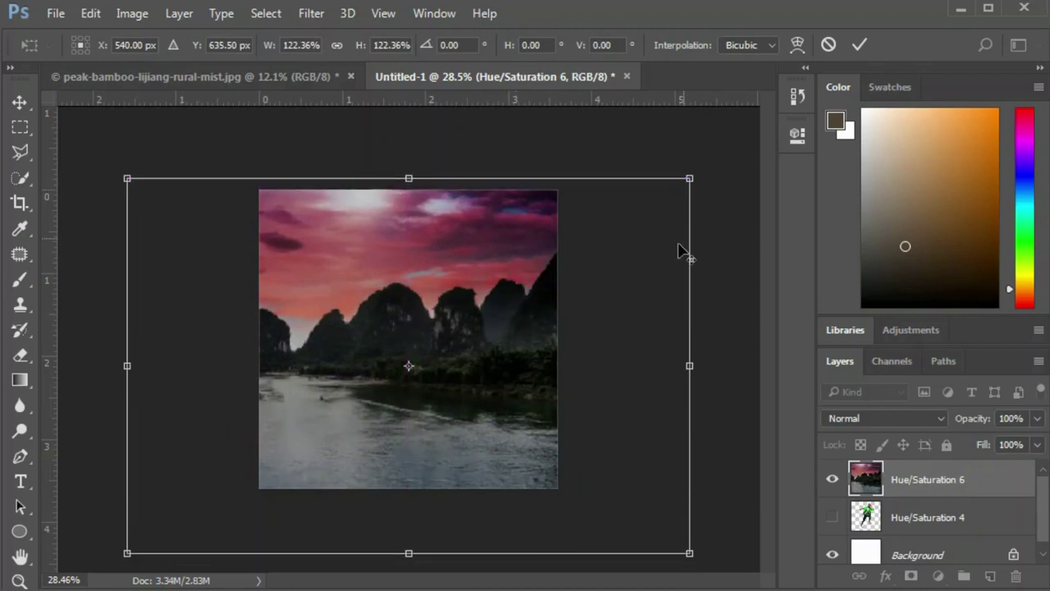
left_click_drag(693, 181, 663, 194)
left_click_drag(575, 292, 575, 275)
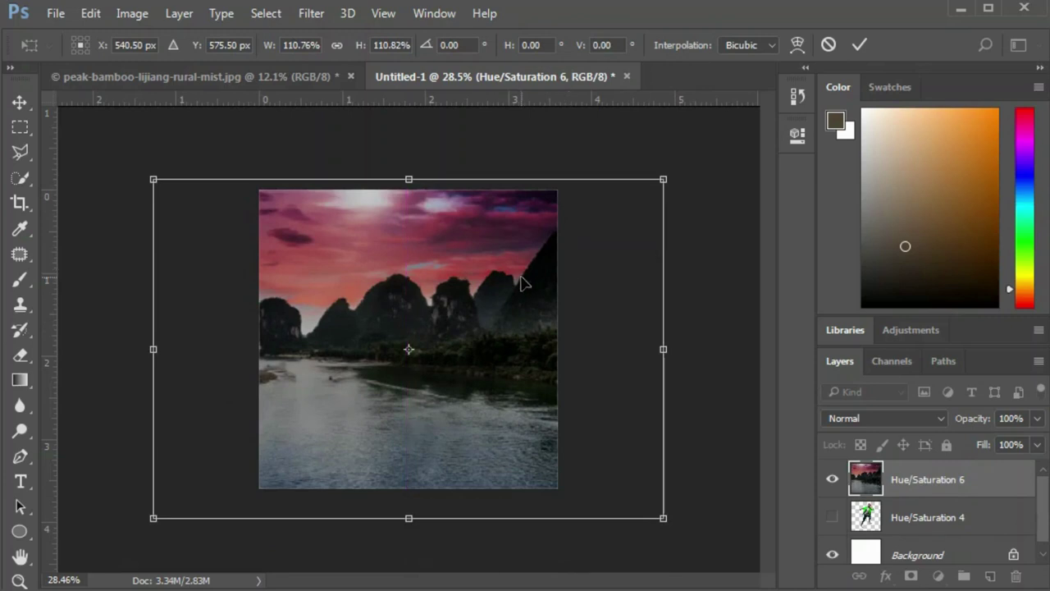
key("Return")
left_click(640, 147)
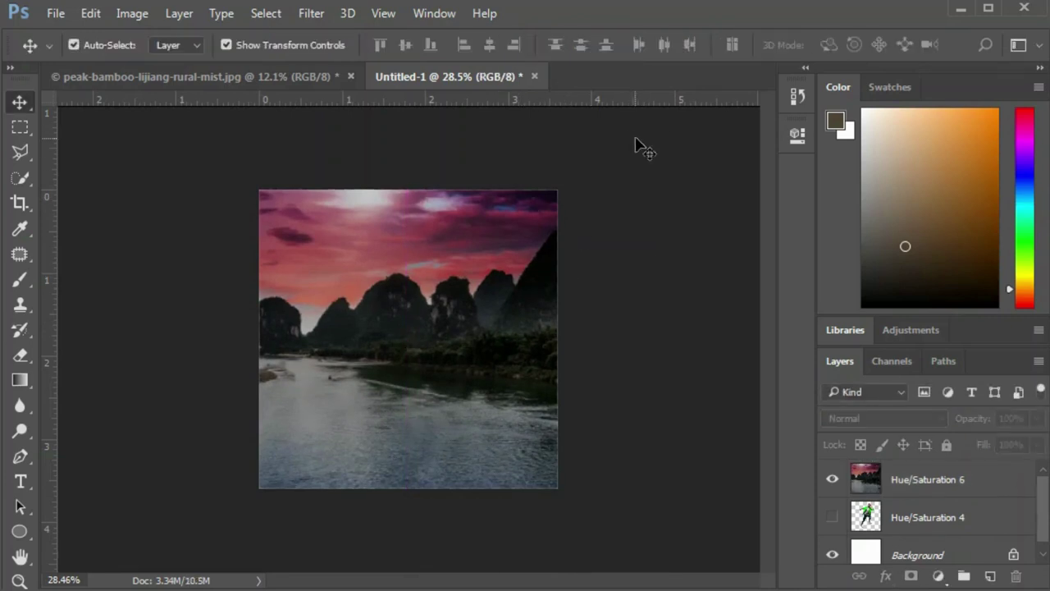
Switch to the Galaxy tutorial folder of planet and ship images.
scroll(462, 277, "up", 1)
scroll(462, 277, "up", 1)
scroll(462, 277, "down", 1)
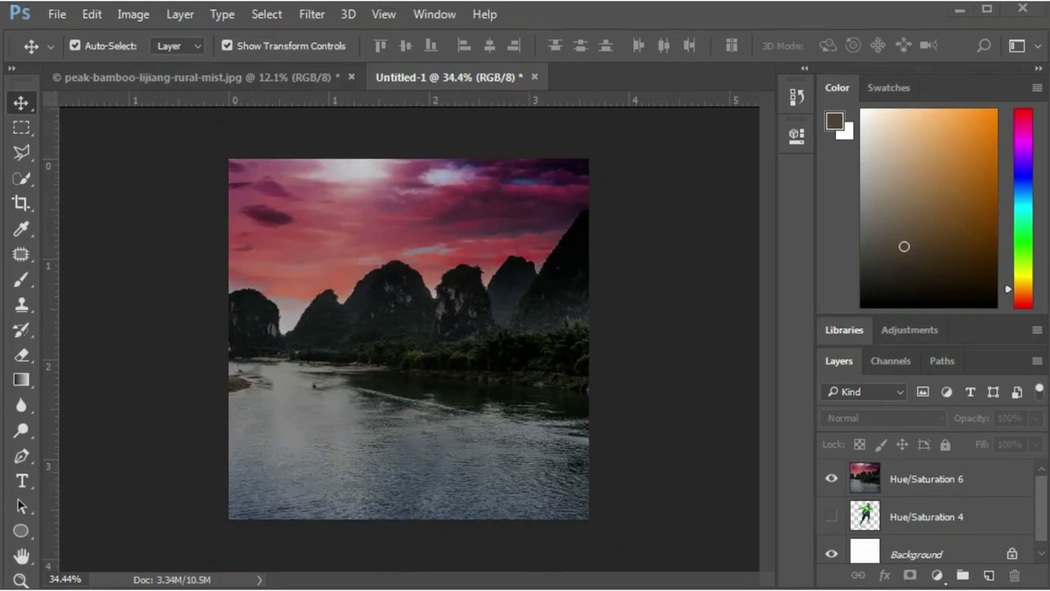
key("alt+Tab")
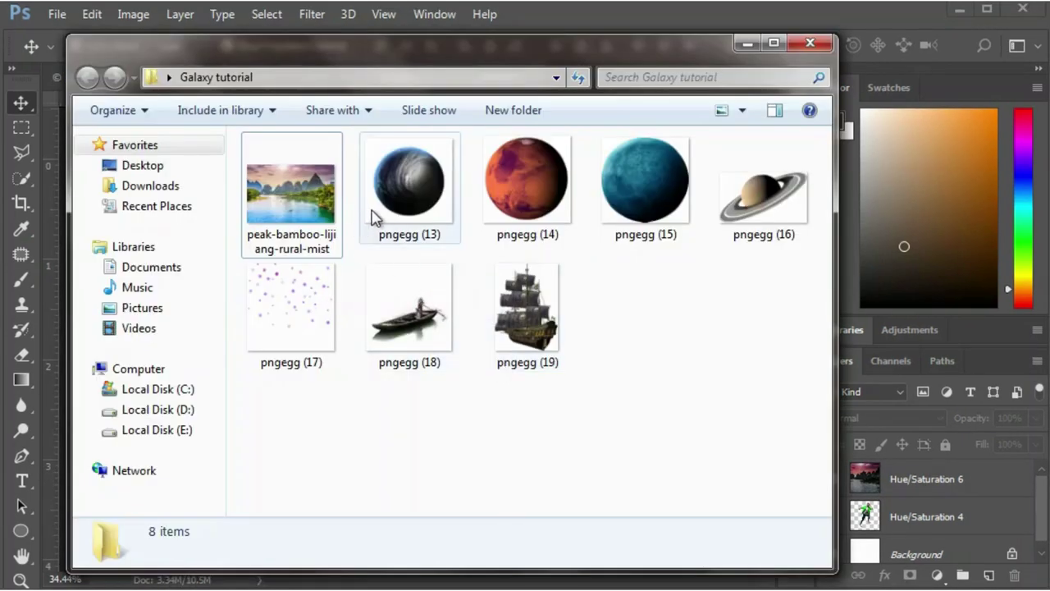
Place pngegg (13), rasterize it and delete its white background with the Magic Wand.
left_click_drag(385, 222, 365, 413)
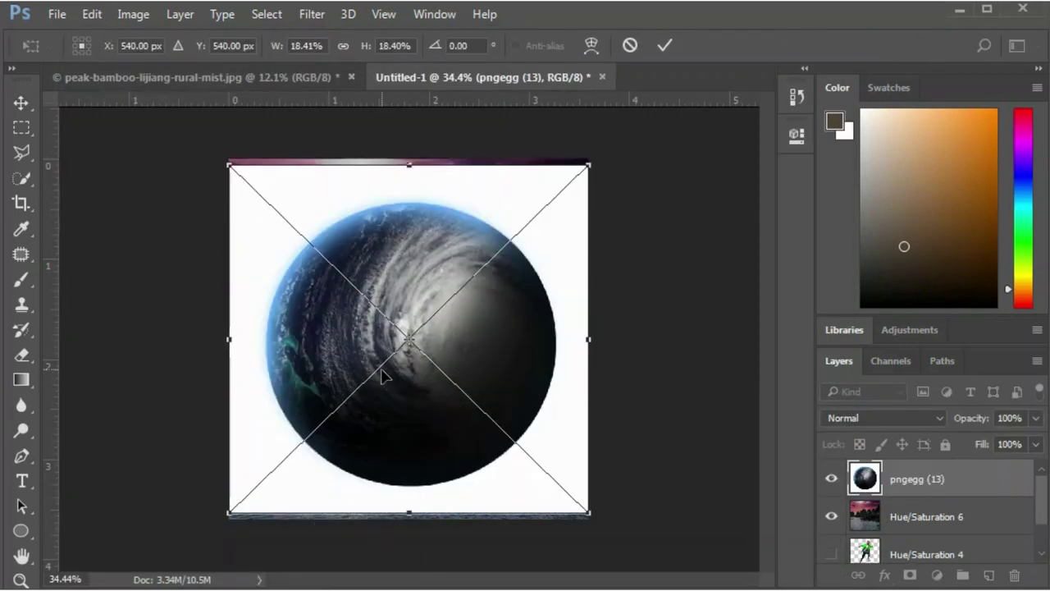
key("Return")
key("w")
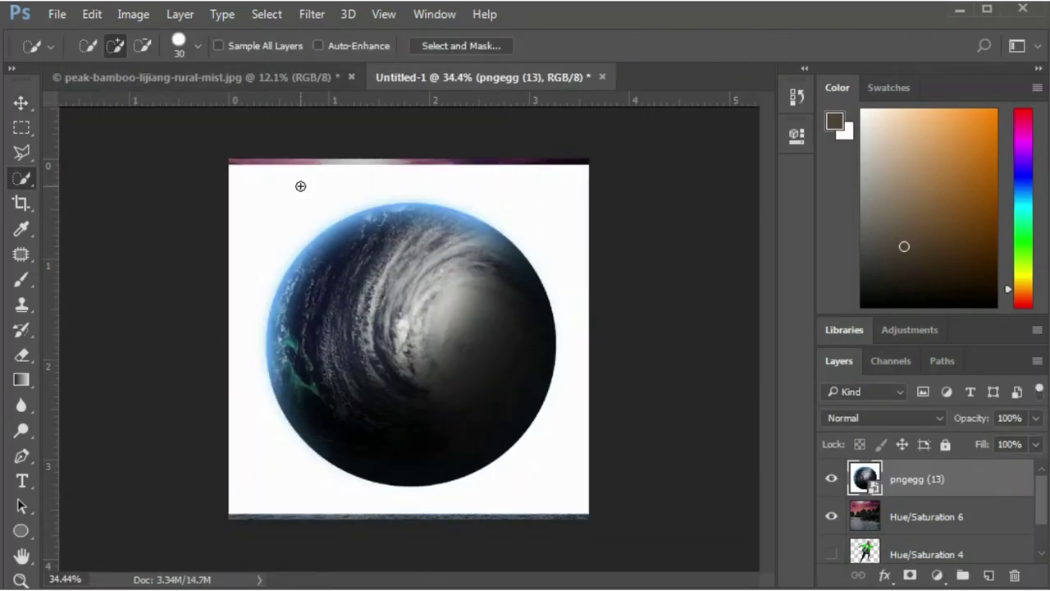
right_click(29, 175)
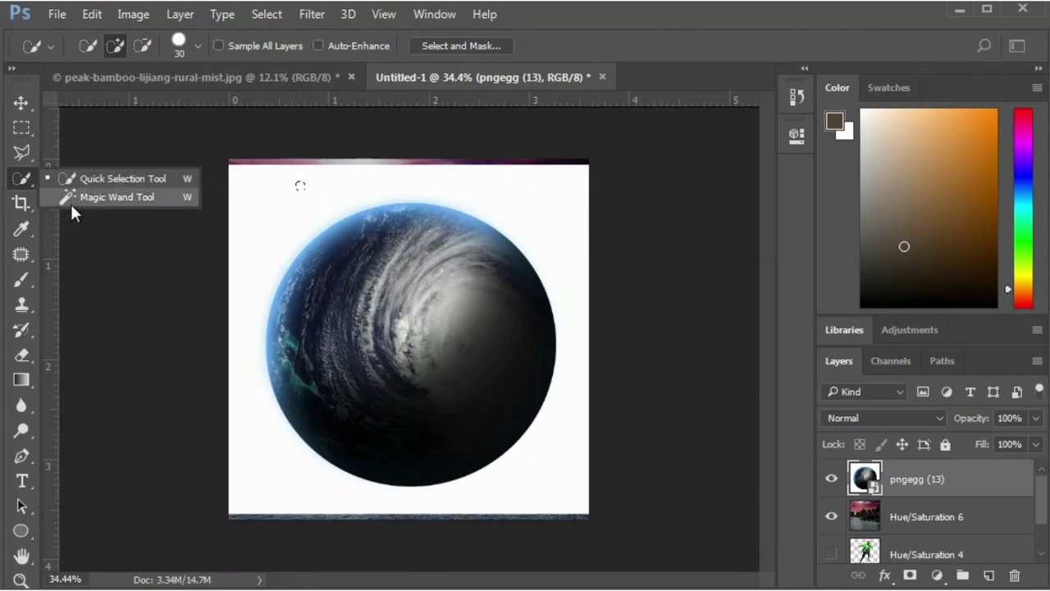
left_click(70, 202)
left_click(285, 193)
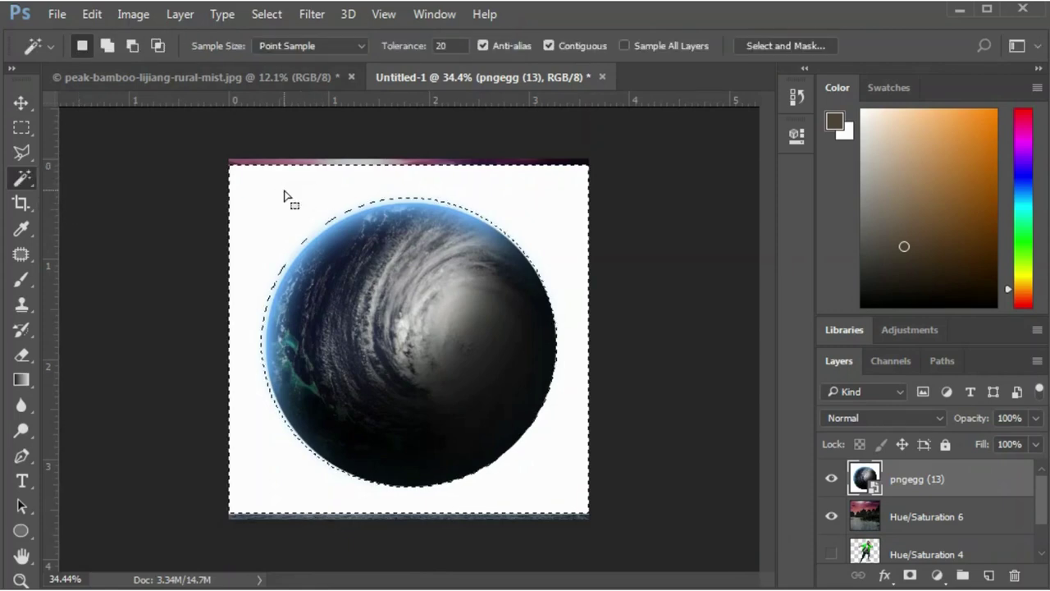
right_click(918, 482)
left_click(566, 411)
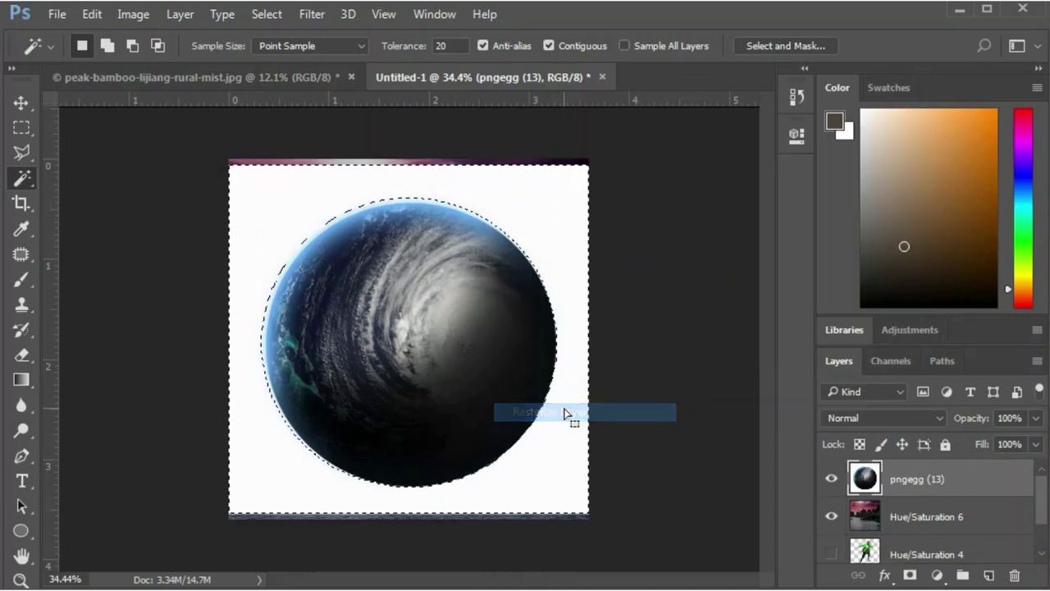
key("Delete")
key("ctrl+d")
Mask the planet from its pixels and tighten the mask with a 5 px Minimum filter.
key("v")
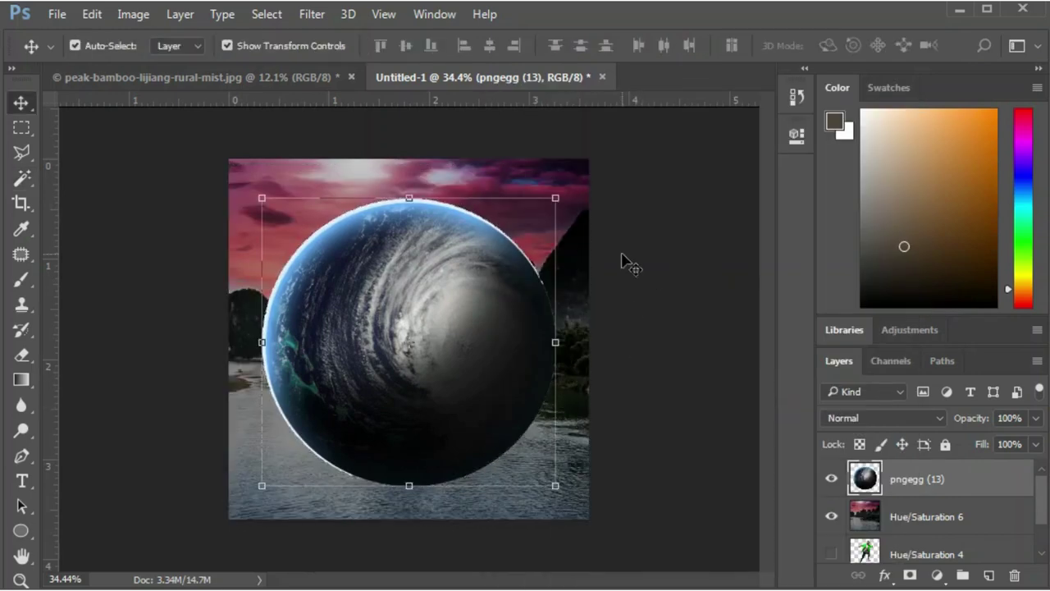
right_click(855, 481)
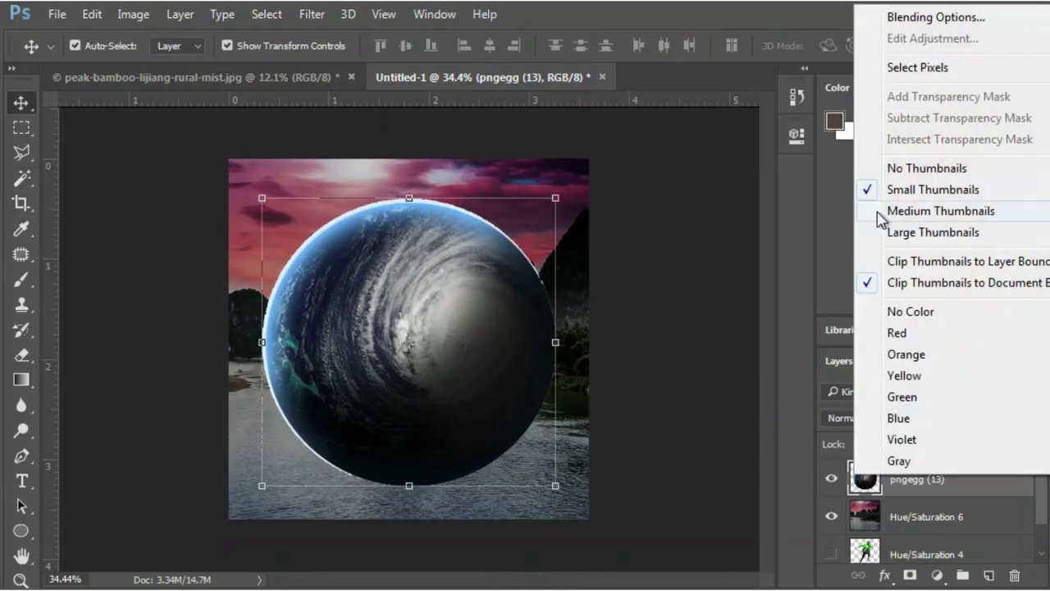
left_click(895, 66)
left_click(909, 576)
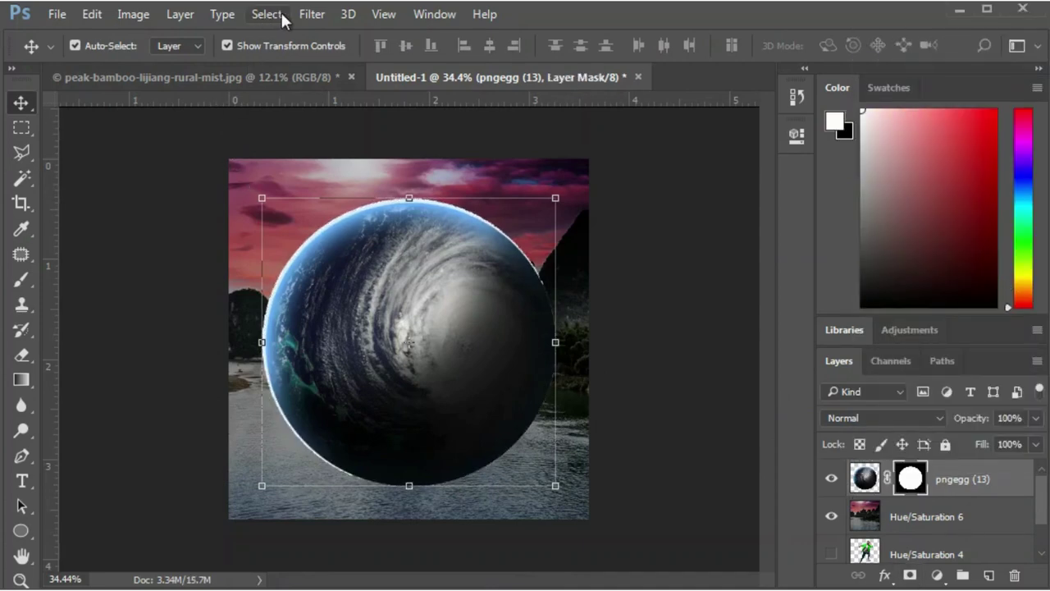
left_click(312, 14)
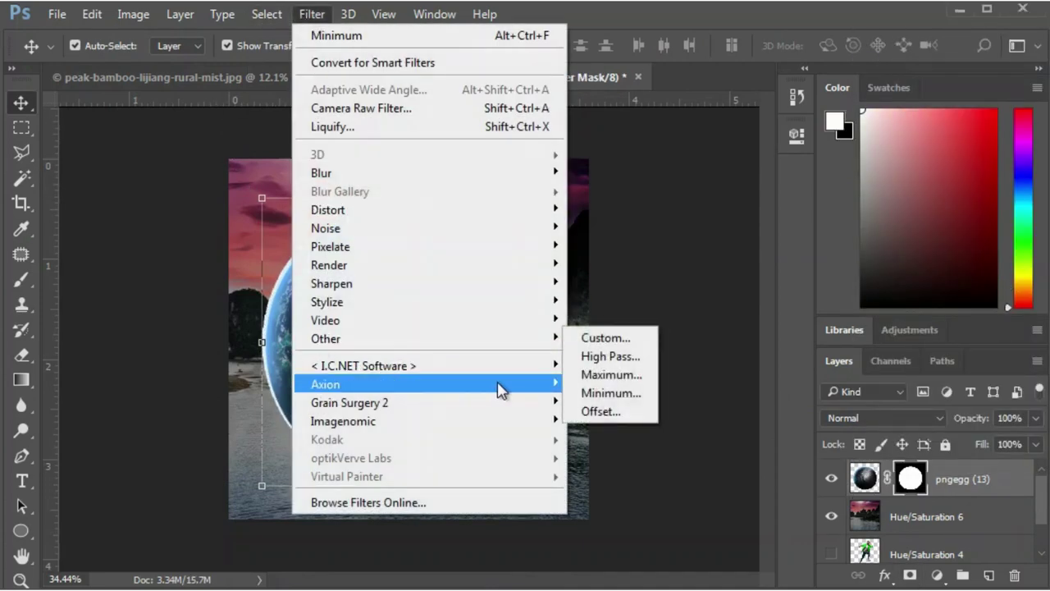
mouse_move(427, 338)
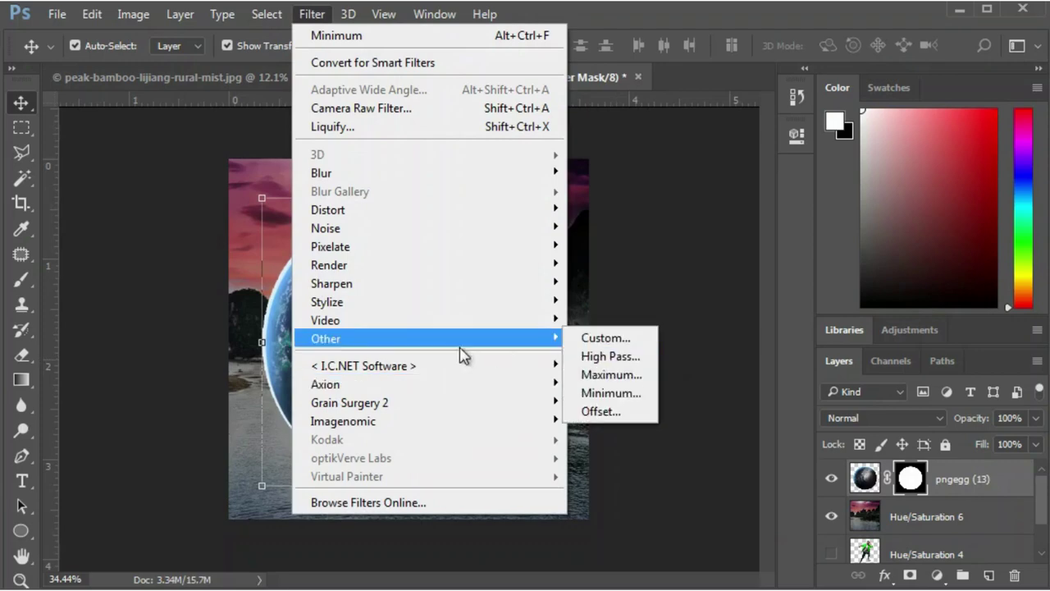
left_click(611, 393)
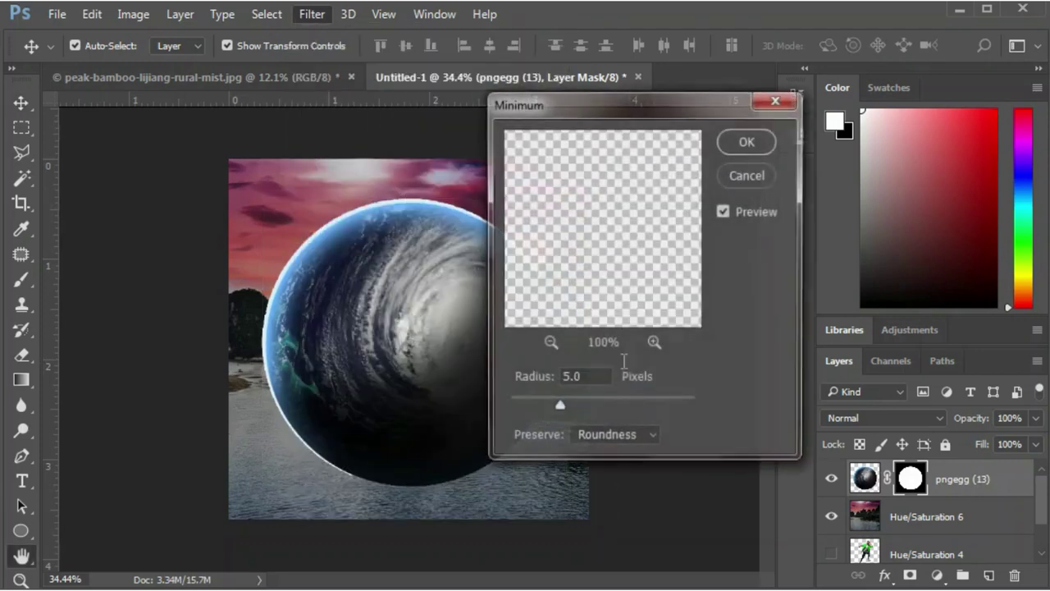
left_click(733, 180)
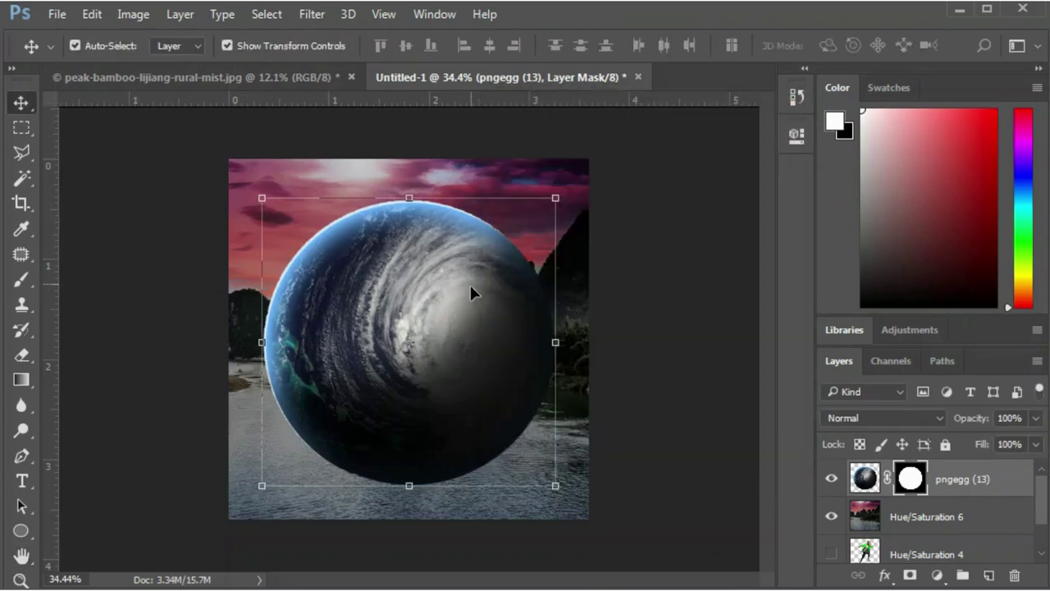
Shrink the planet and move it into the upper-right sky.
mouse_move(555, 194)
left_mouse_down()
mouse_move(501, 301)
mouse_move(487, 358)
left_mouse_up()
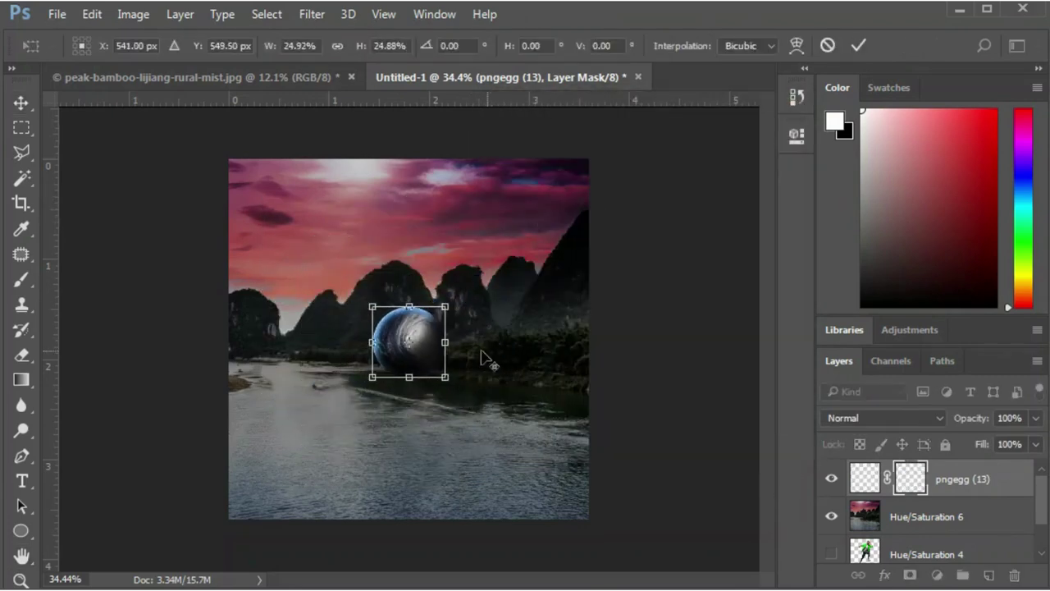
left_click_drag(422, 340, 524, 222)
left_click_drag(538, 179, 533, 185)
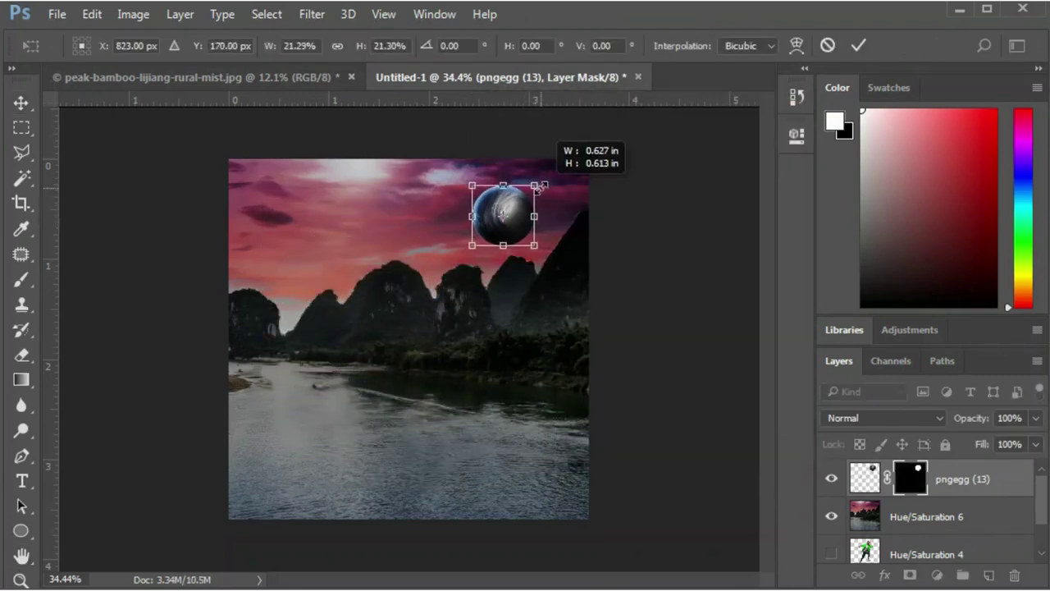
key("Return")
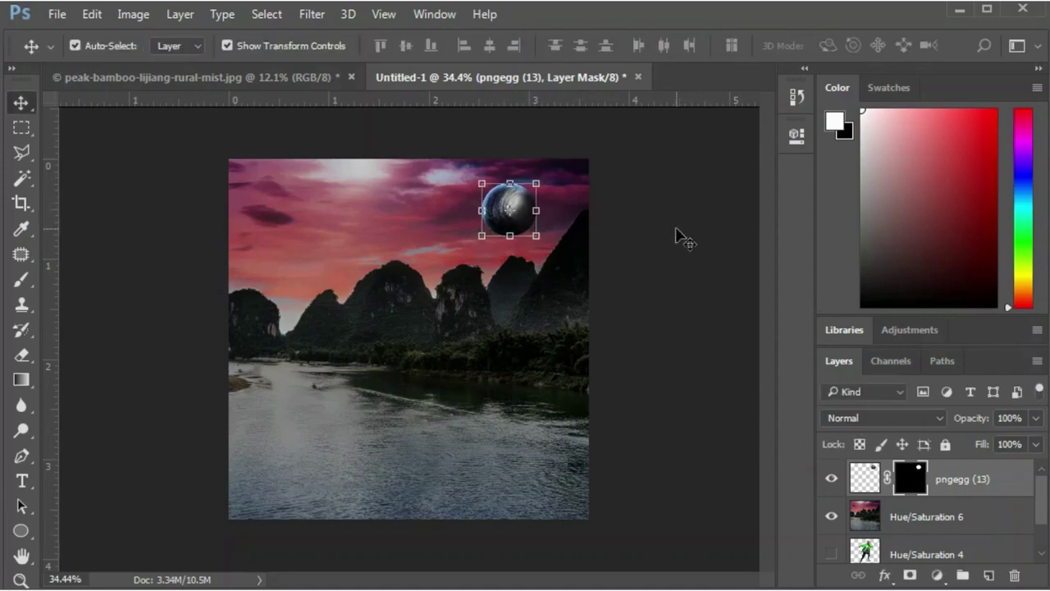
left_click(674, 236)
key("ctrl+o")
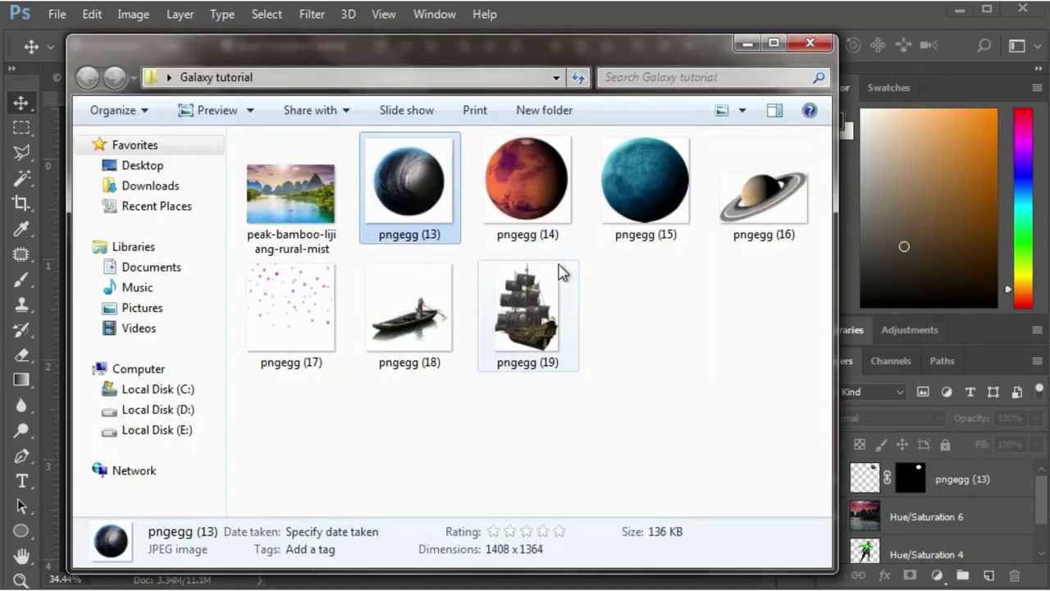
Place the pngegg (14) Mars image and rasterize its layer.
left_click(527, 184)
key("Return")
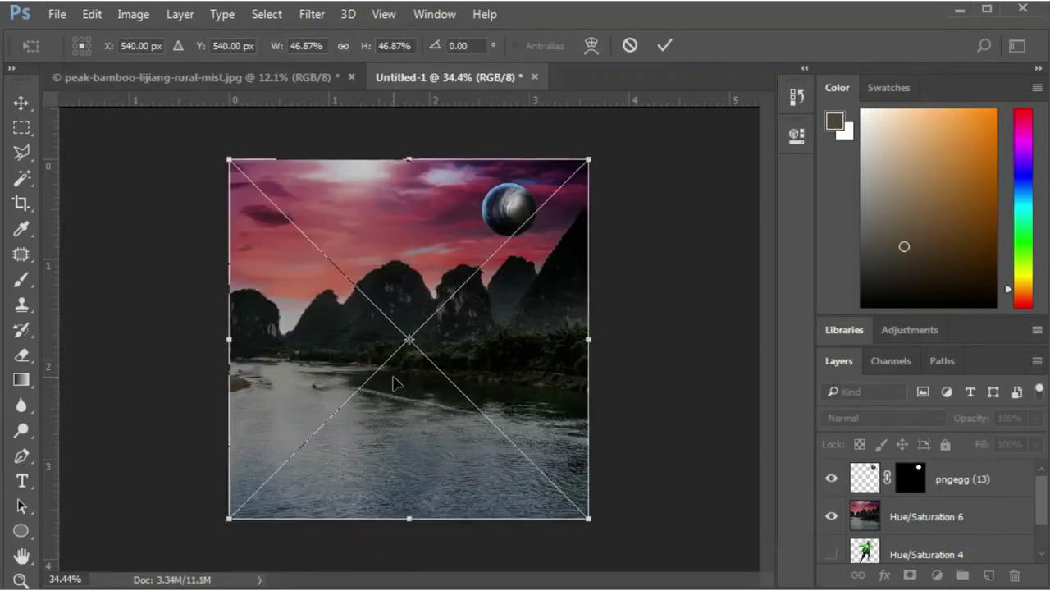
key("Return")
key("e")
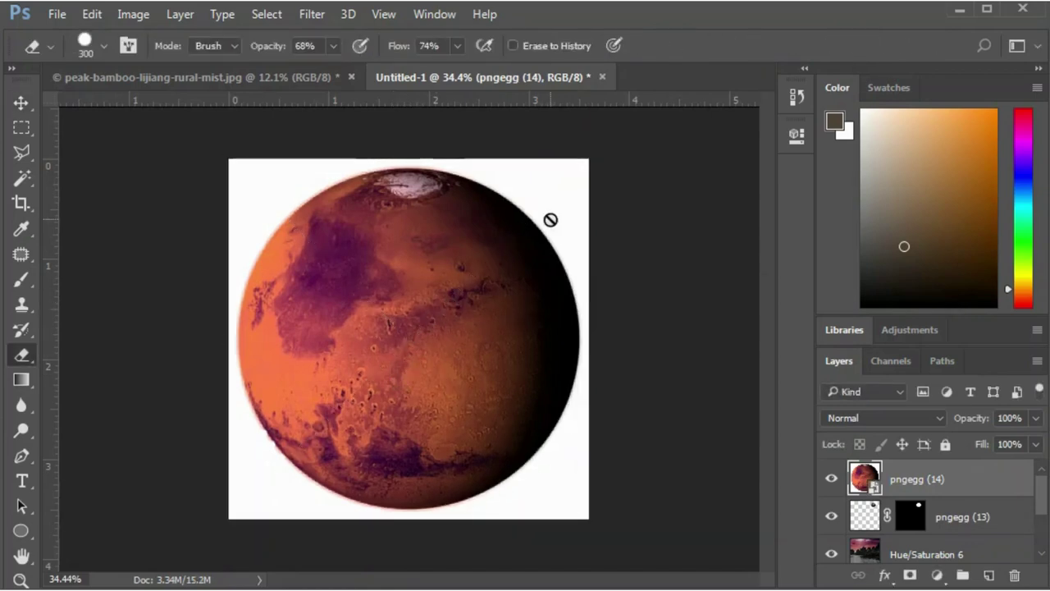
right_click(909, 485)
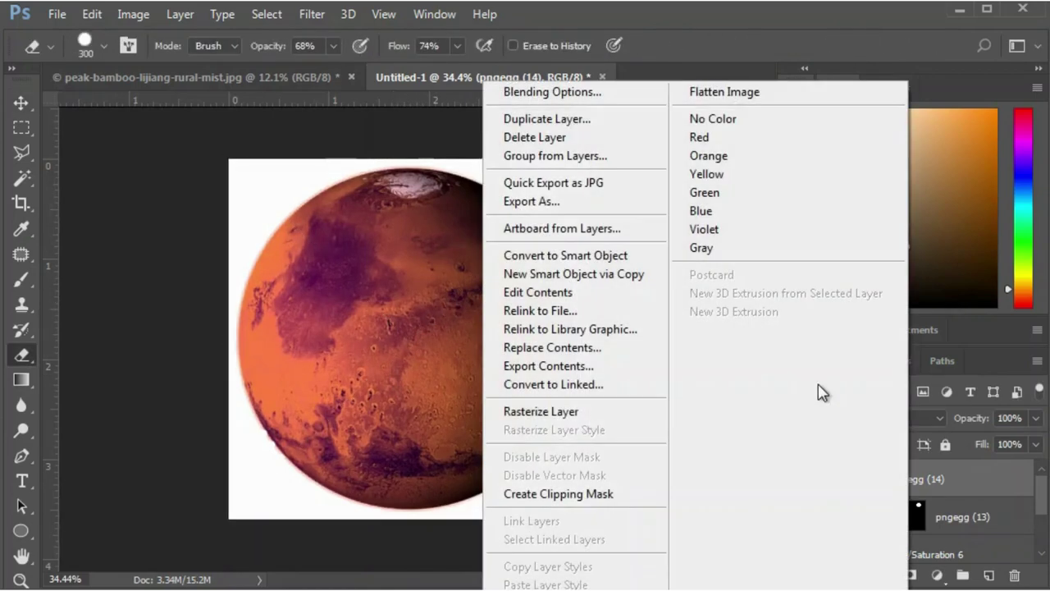
left_click(570, 412)
Remove Mars's white background with the Magic Wand and deselect.
key("w")
left_click(571, 222)
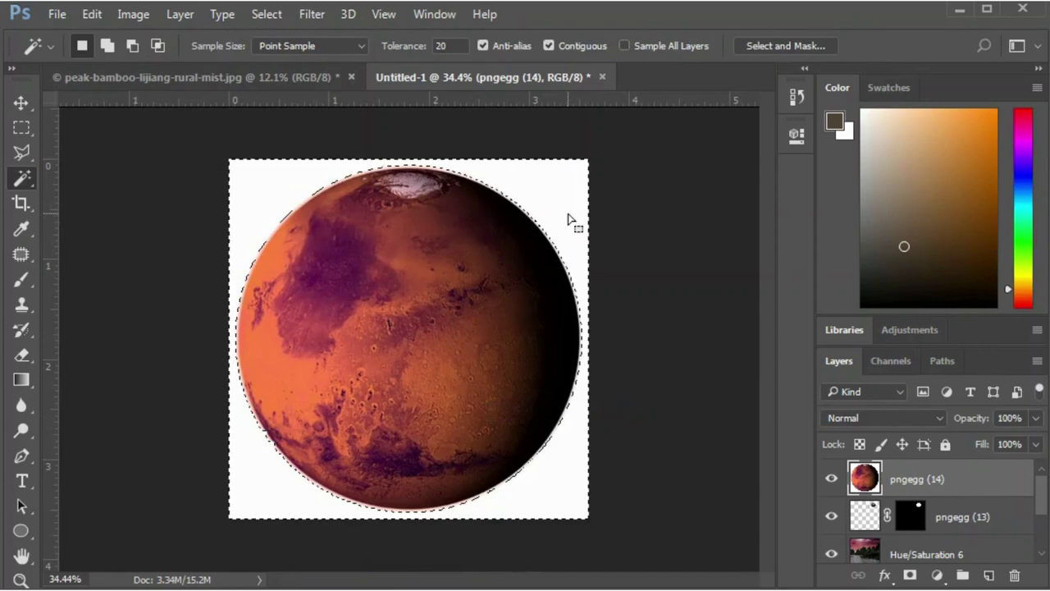
key("Delete")
key("ctrl+d")
Add a mask from Mars's pixels and tighten it with a 5 px Minimum filter.
key("v")
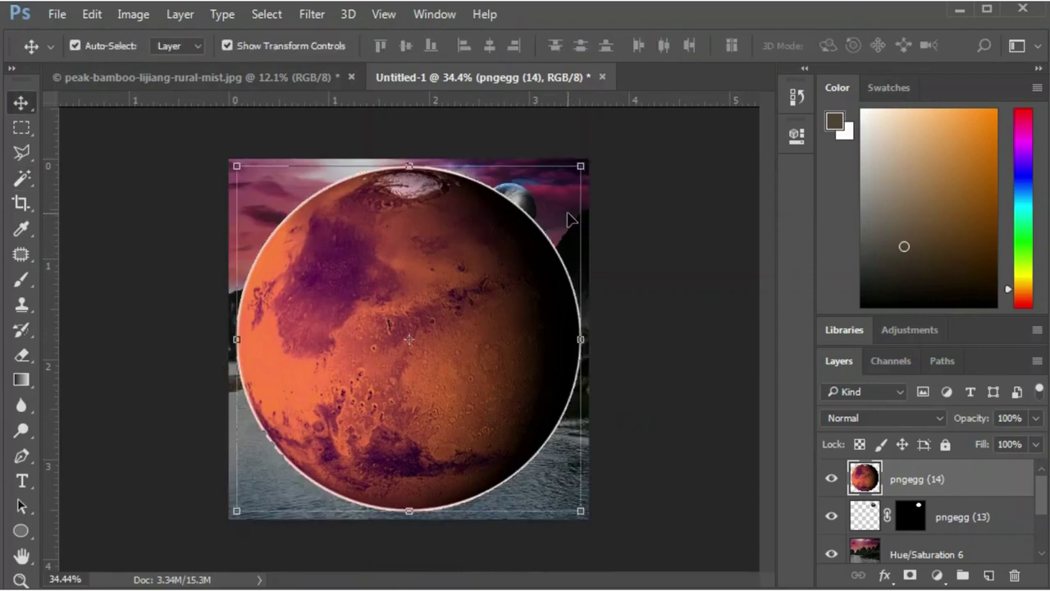
right_click(865, 486)
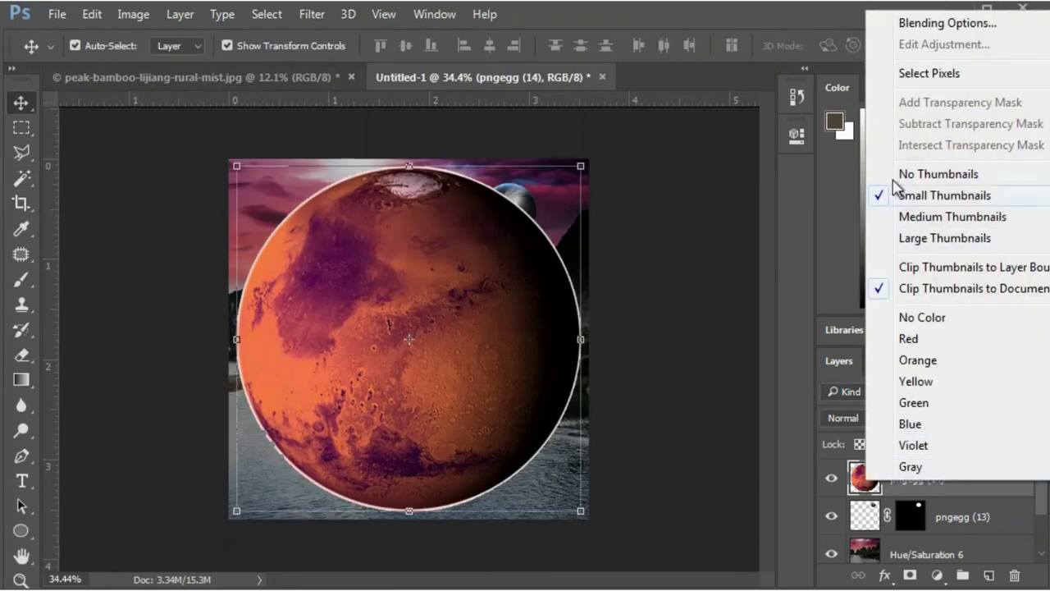
left_click(905, 73)
left_click(911, 577)
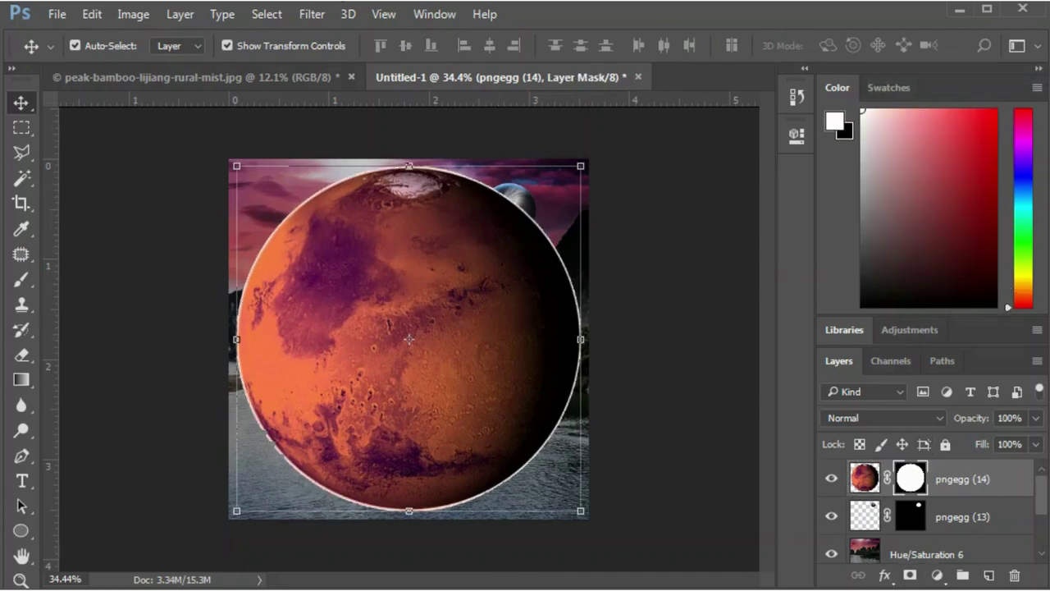
left_click(312, 14)
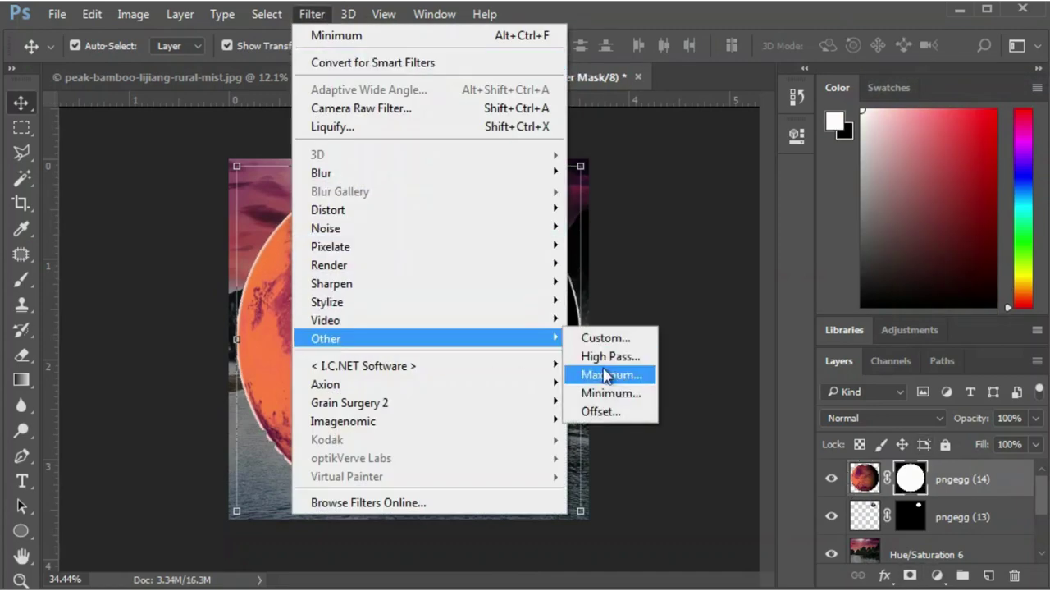
left_click(609, 393)
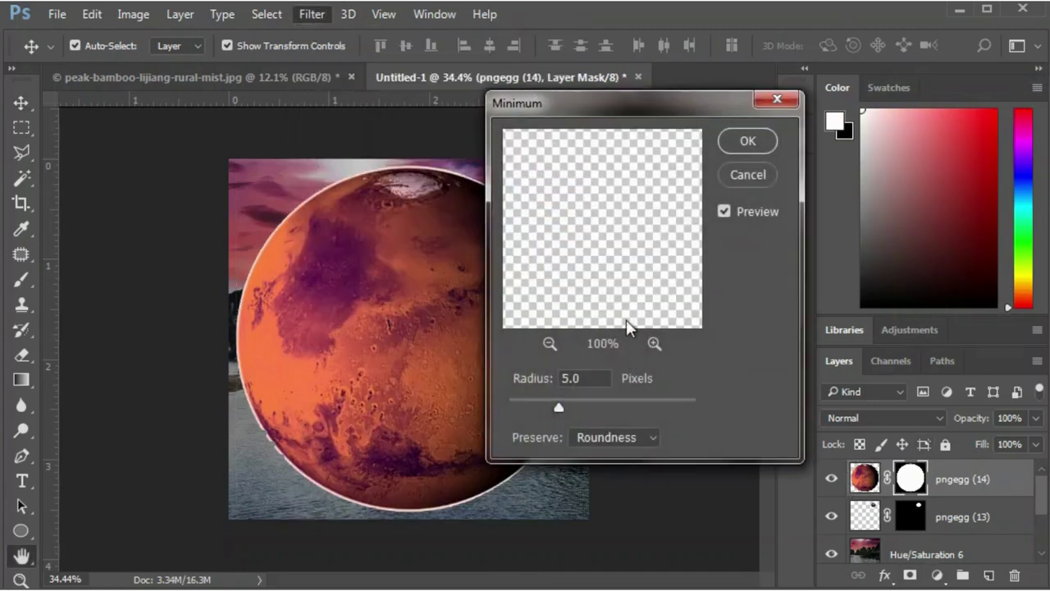
left_click(740, 148)
Shrink Mars and position it in the sky just left of the blue planet.
mouse_move(580, 165)
left_mouse_down()
mouse_move(445, 300)
mouse_move(423, 283)
mouse_move(415, 199)
mouse_move(370, 205)
mouse_move(452, 201)
mouse_move(454, 230)
left_mouse_up()
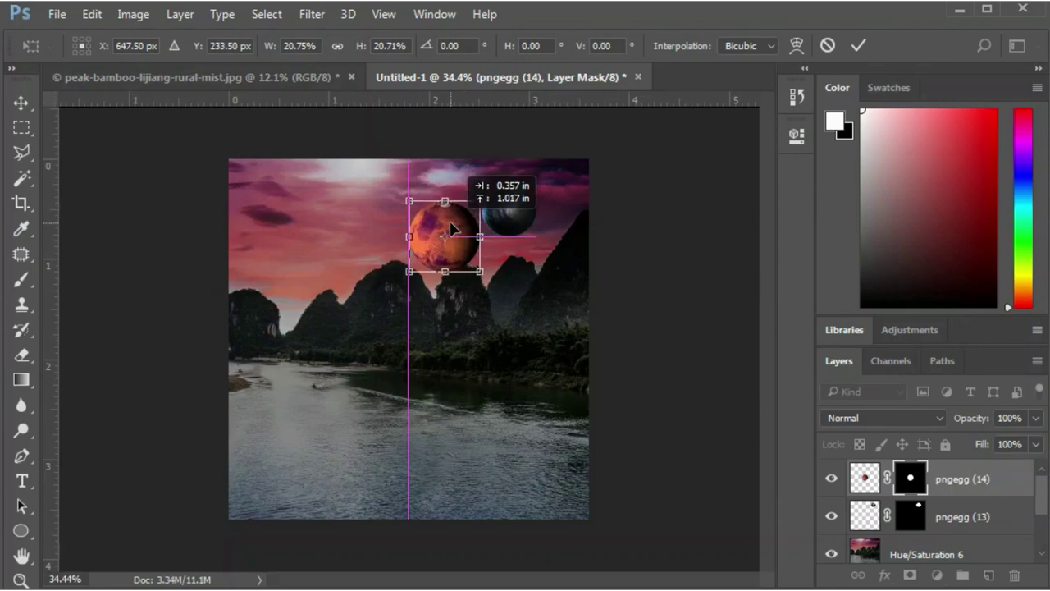
key("Return")
left_click(644, 234)
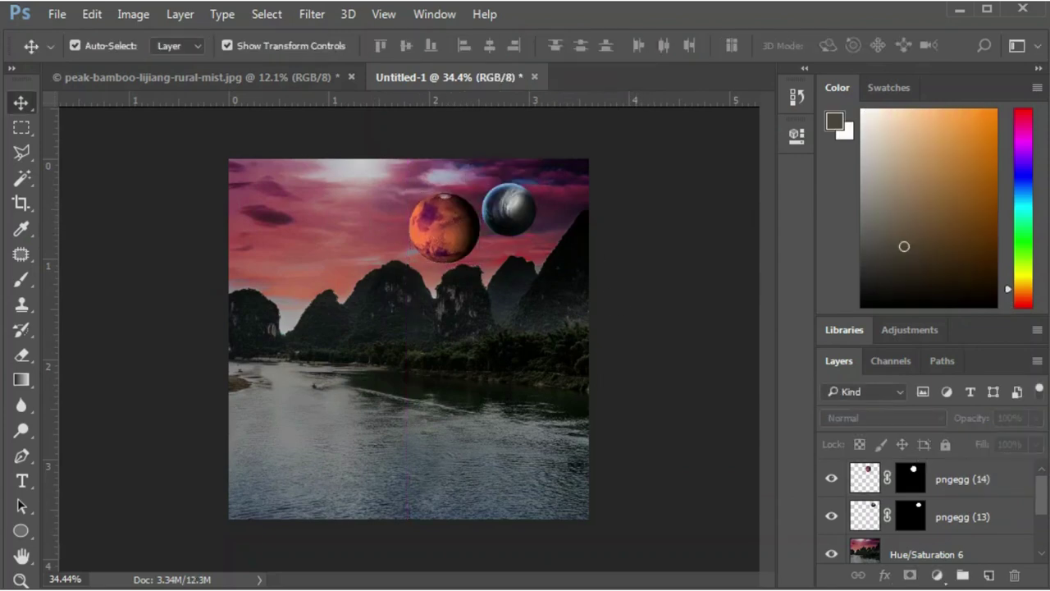
Place the pngegg (15) blue planet into the document and rasterize its layer.
key("alt+Tab")
mouse_move(658, 170)
left_mouse_down()
mouse_move(525, 590)
mouse_move(434, 407)
left_mouse_up()
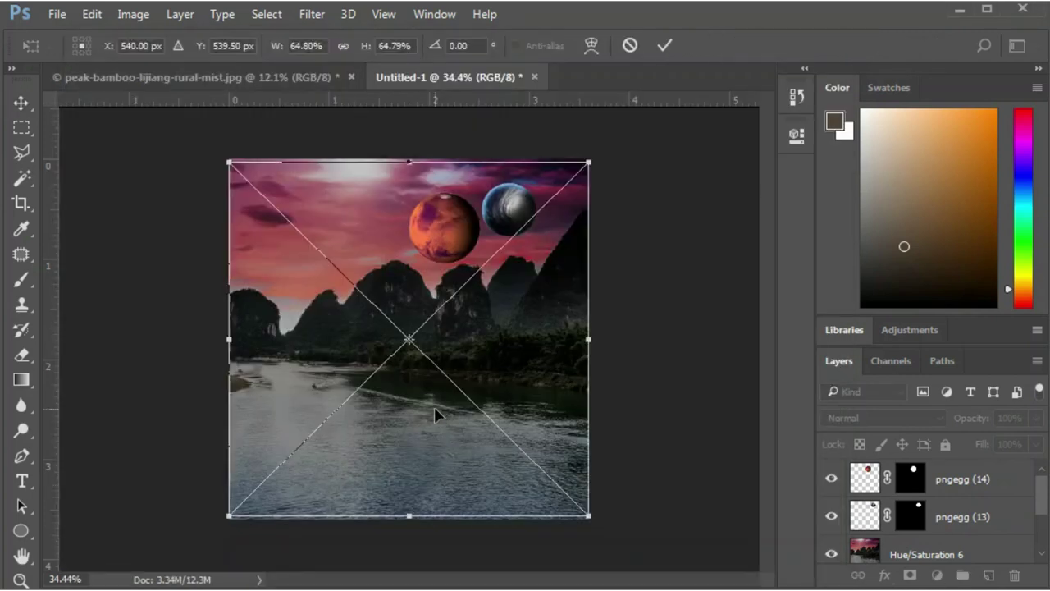
key("Return")
key("w")
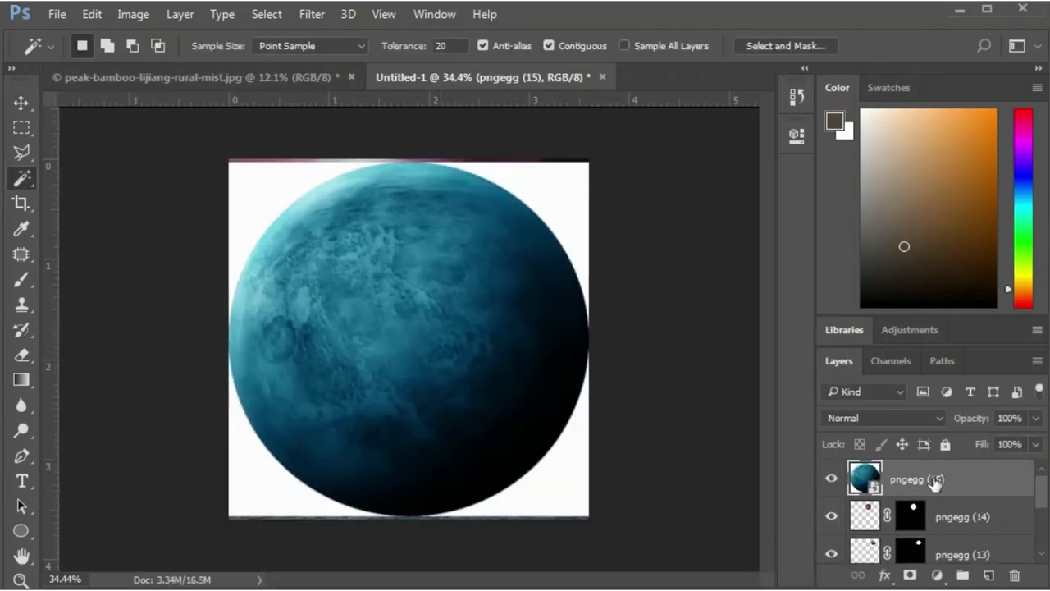
right_click(935, 481)
left_click(607, 413)
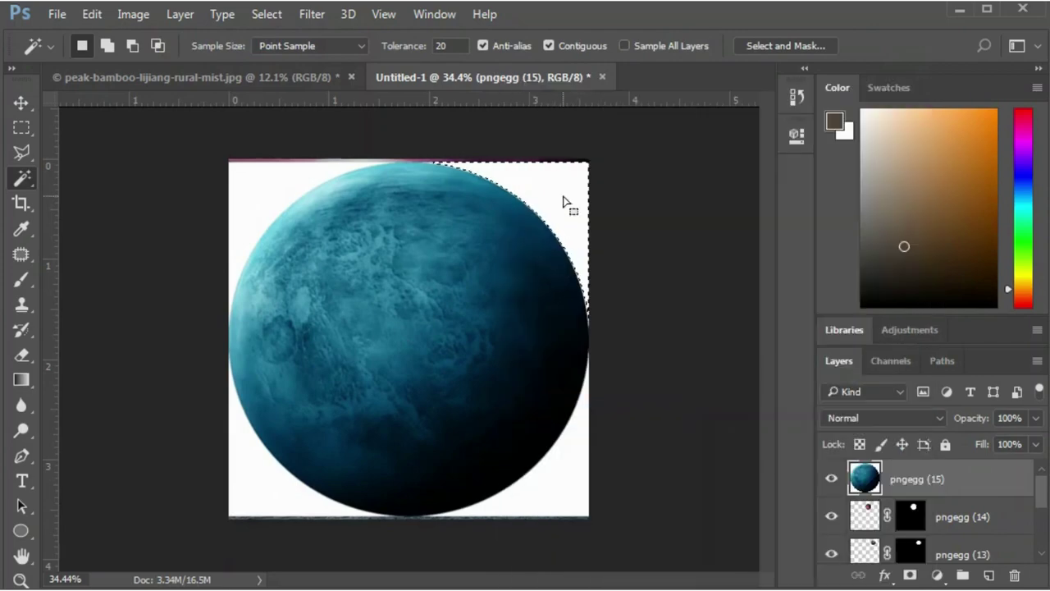
Delete the blue planet's white corners using an additive Magic Wand selection.
left_click(264, 490, "shift")
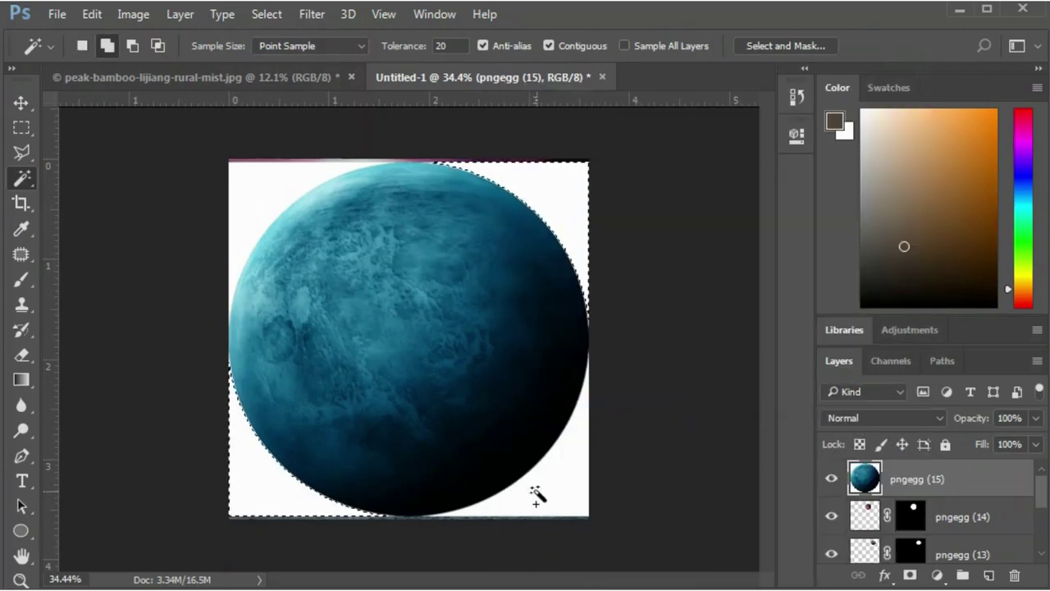
left_click(535, 493, "shift")
left_click(237, 177, "shift")
key("Delete")
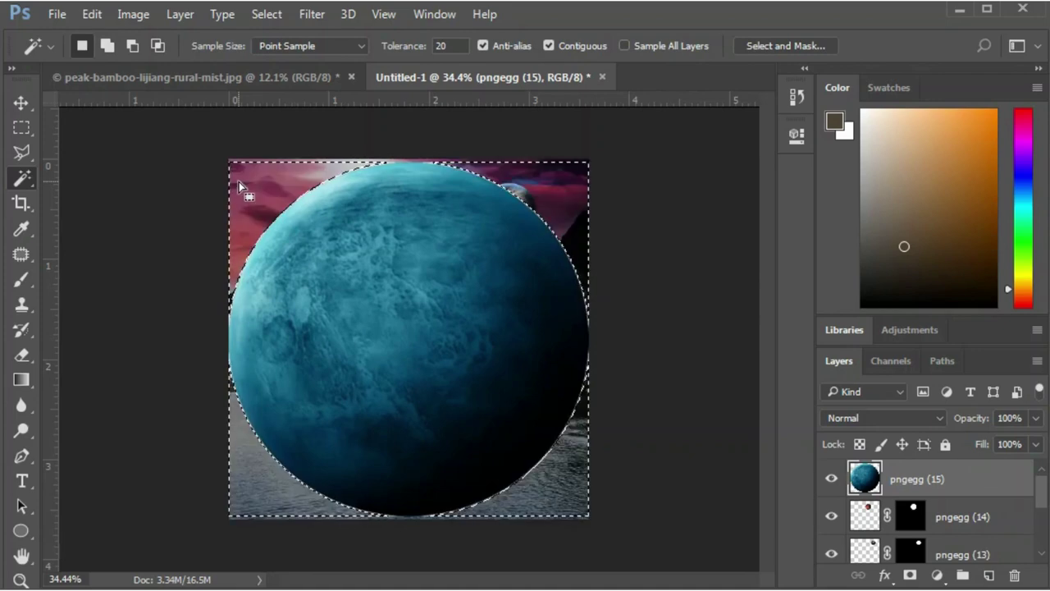
key("ctrl+d")
Shrink the blue planet into the upper-left sky and move the grey planet to upper right.
key("v")
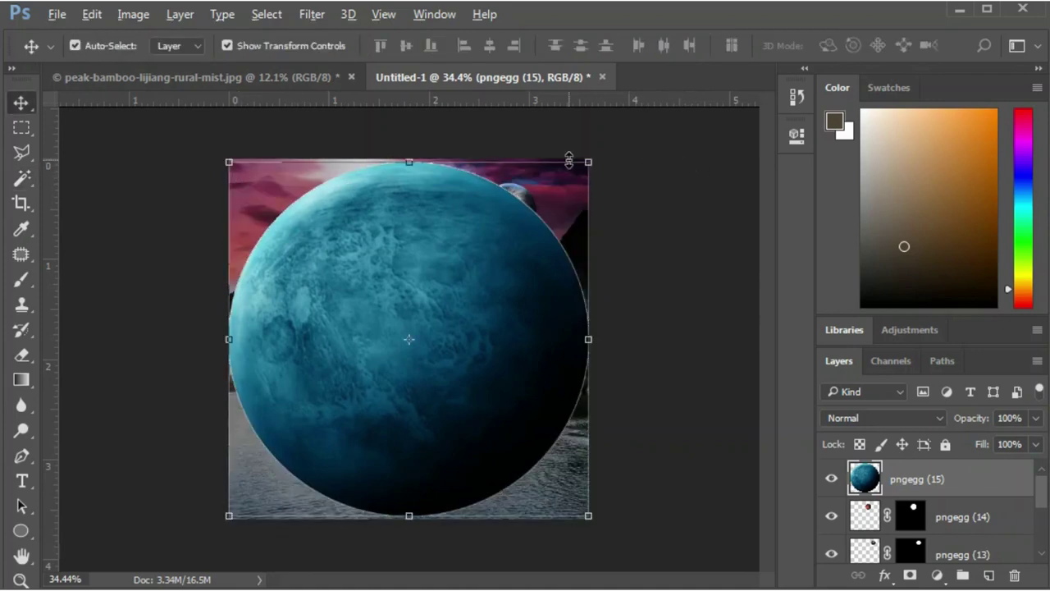
mouse_move(569, 161)
left_mouse_down()
mouse_move(478, 375)
mouse_move(417, 343)
mouse_move(375, 220)
mouse_move(289, 216)
left_mouse_up()
key("Return")
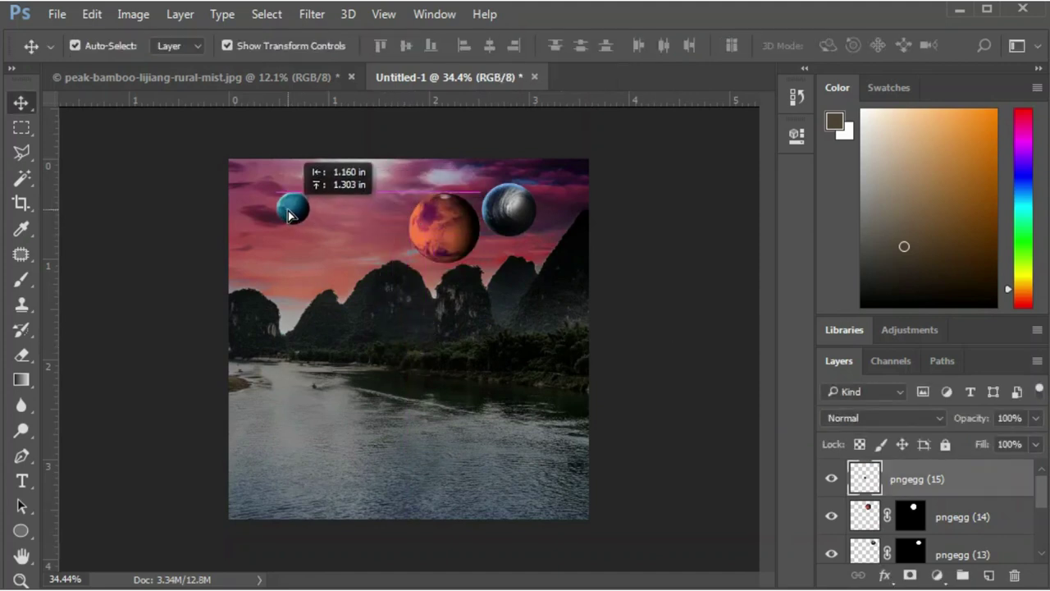
left_click(648, 309)
left_click_drag(504, 220, 557, 189)
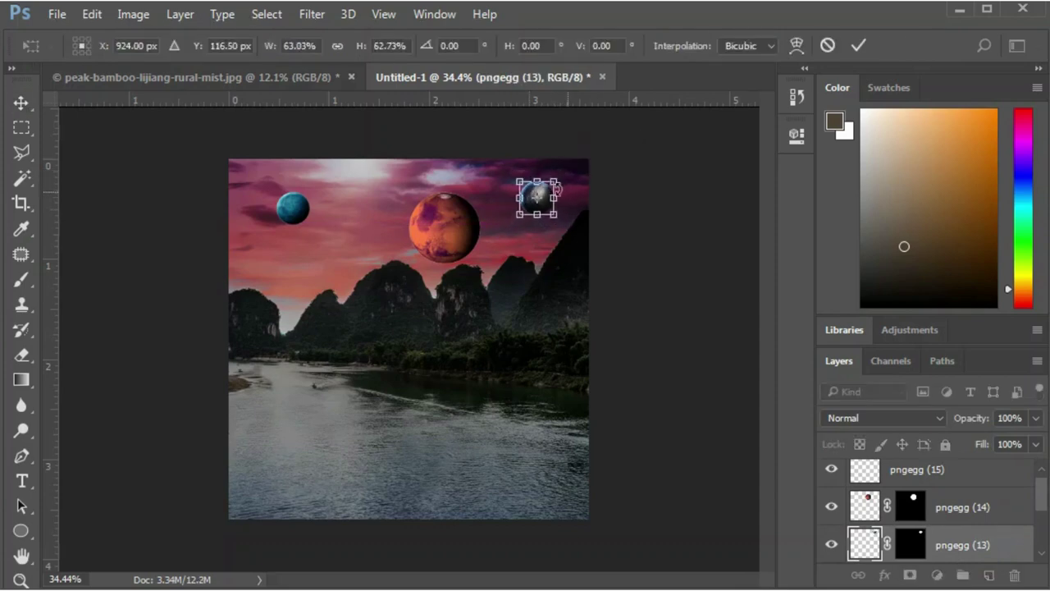
key("Return")
Place the pngegg (16) Saturn image into the composition and rasterize its layer.
key("alt+Tab")
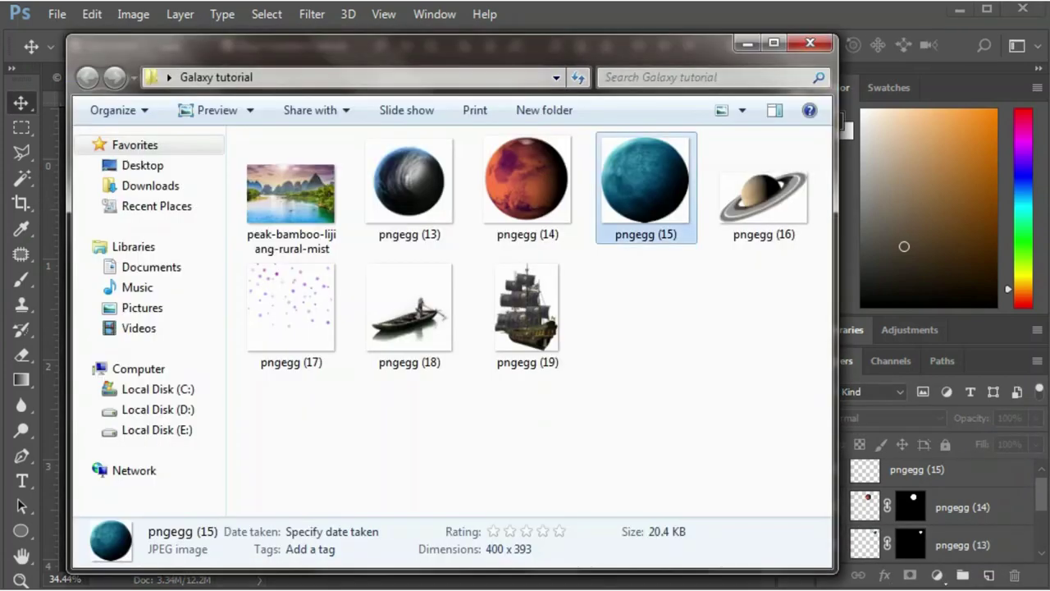
left_click(763, 192)
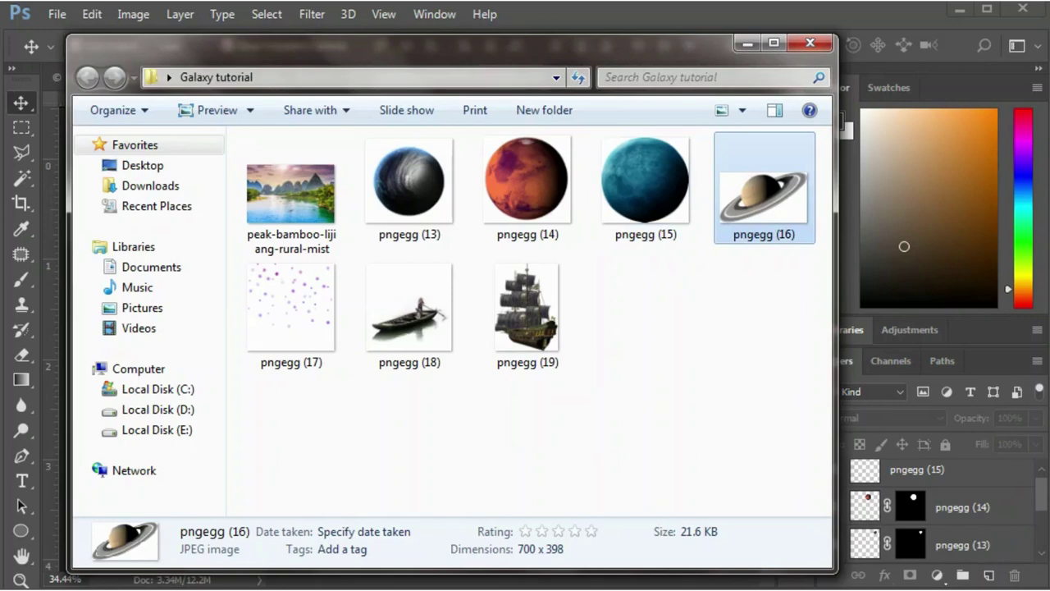
left_click_drag(763, 193, 433, 438)
key("Return")
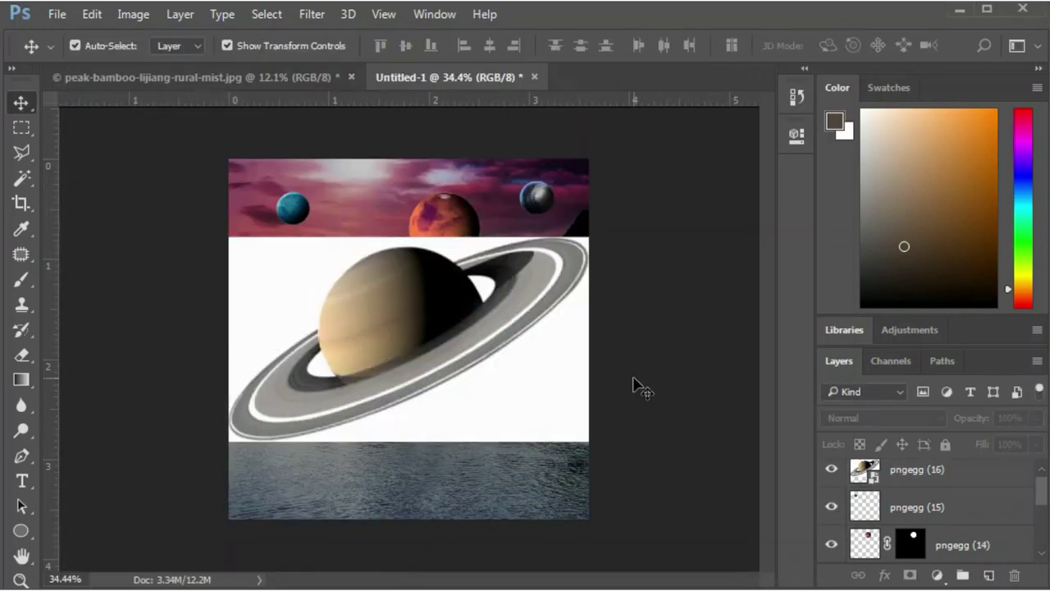
key("w")
right_click(921, 464)
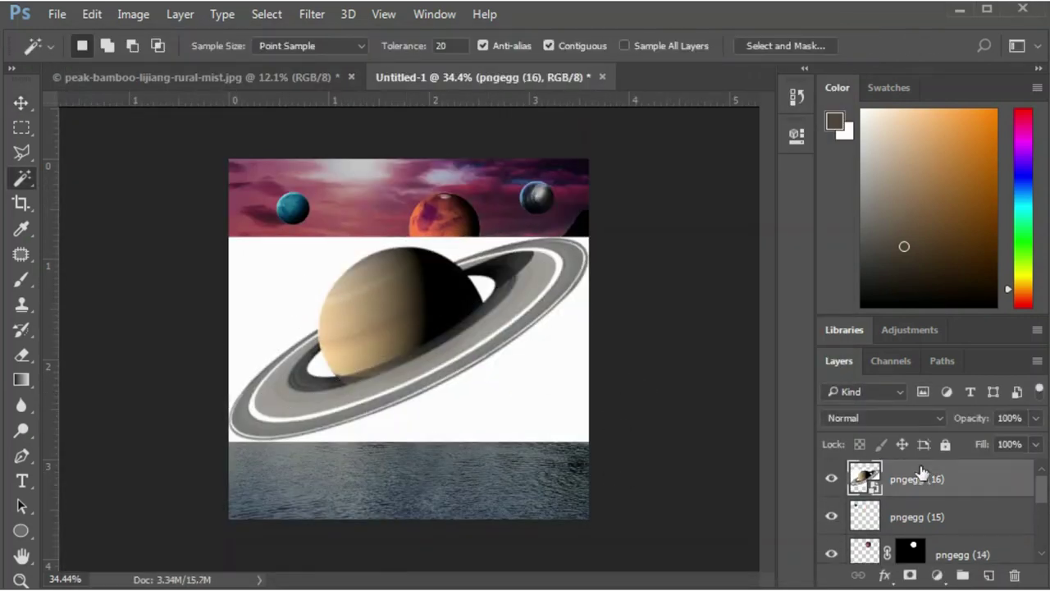
left_click(551, 411)
Magic Wand all white areas around Saturn and its rings, then delete them.
left_click(258, 305)
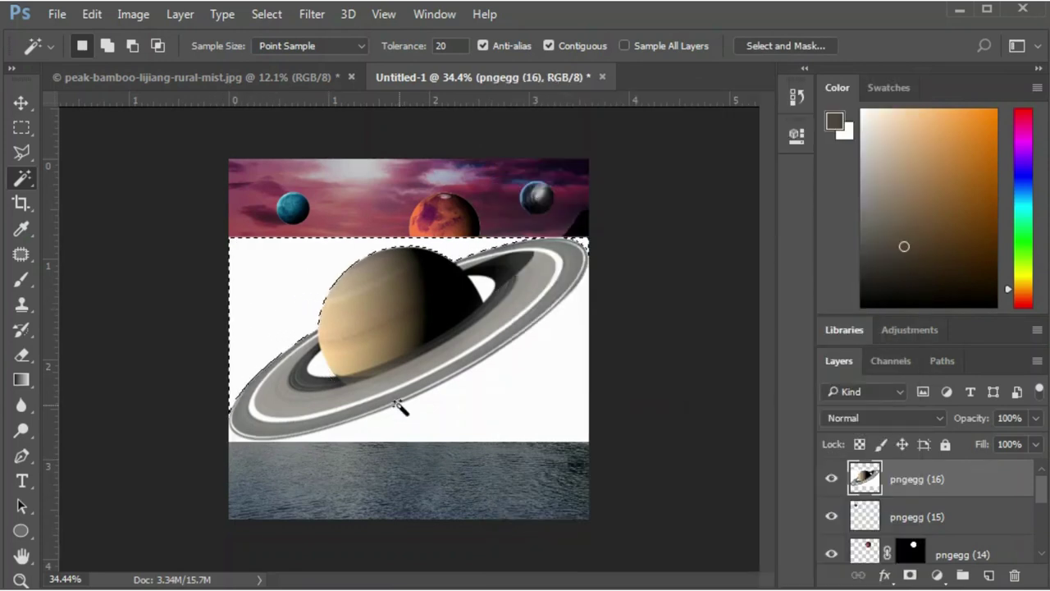
left_click(401, 410)
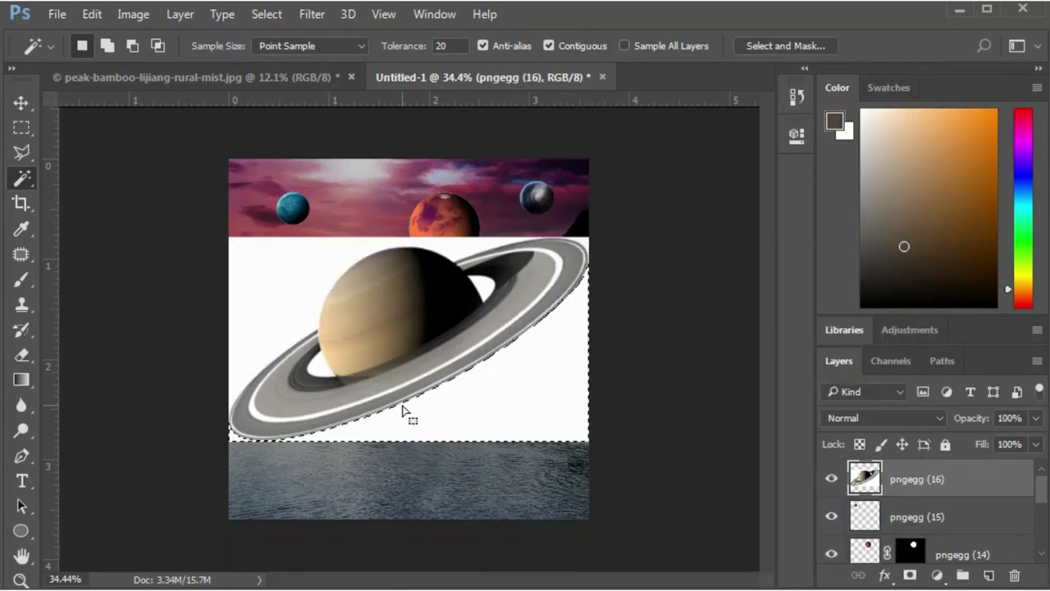
left_click(281, 307)
left_click(322, 365)
left_click(484, 287, "shift")
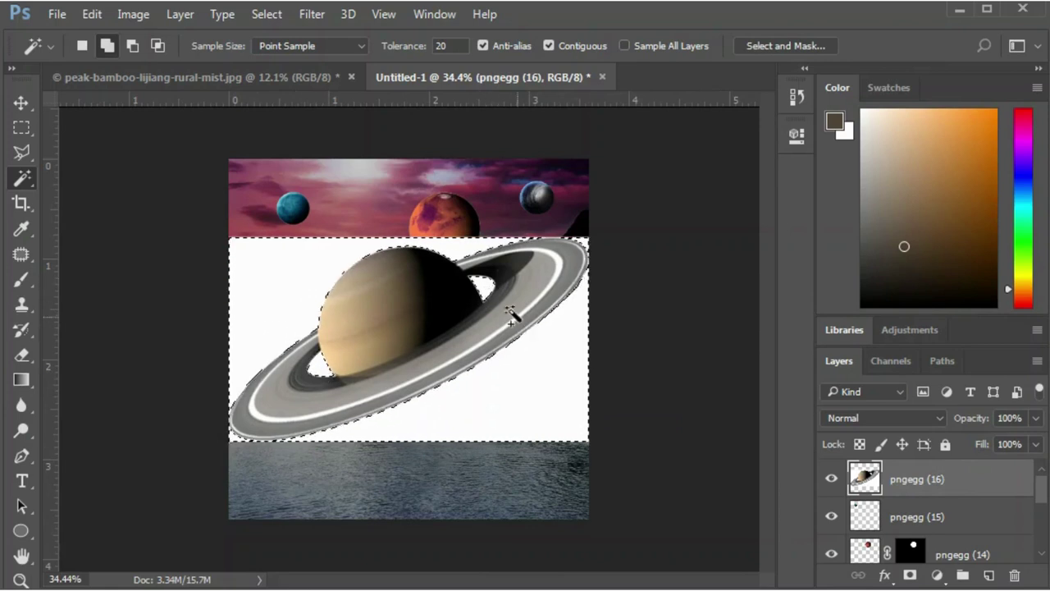
key("Delete")
key("ctrl+d")
Shrink Saturn to under a third of its size and move it left below the blue planet.
key("v")
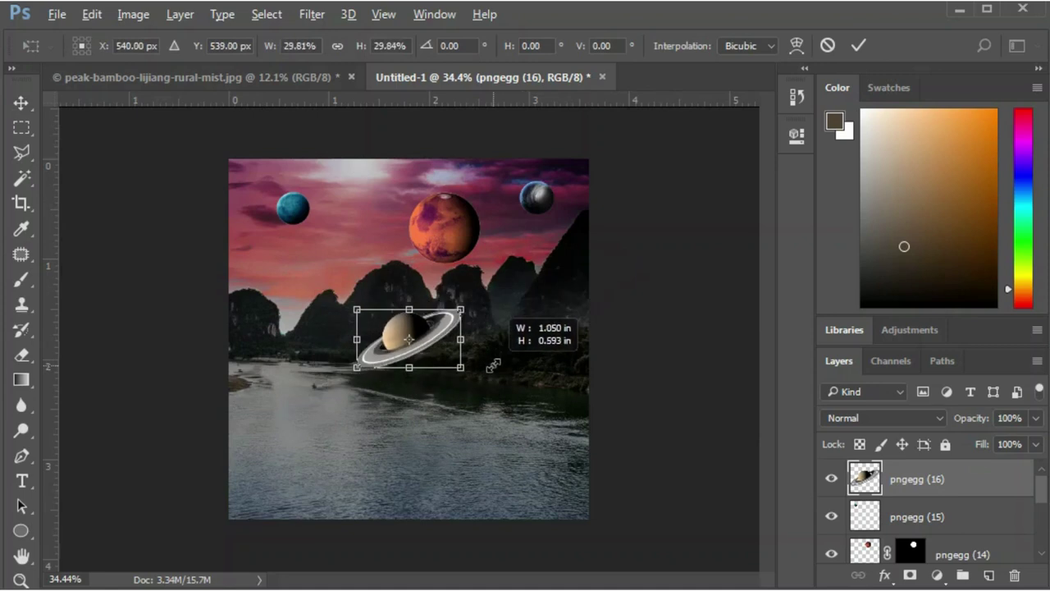
mouse_move(591, 240)
left_mouse_down()
mouse_move(456, 312)
mouse_move(361, 247)
left_mouse_up()
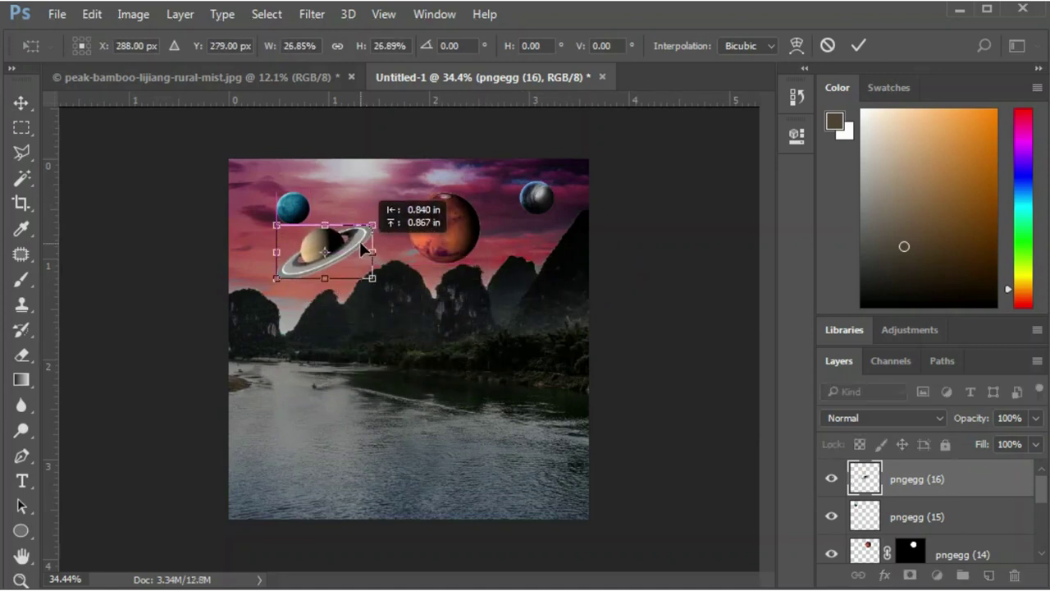
key("Return")
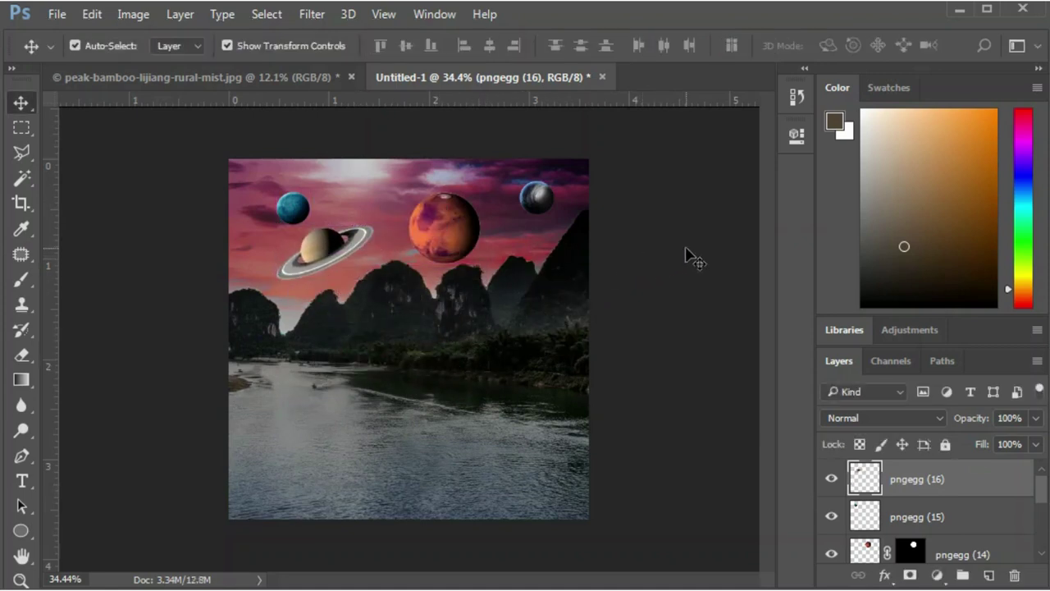
left_click(689, 256)
scroll(961, 539, "down", 5)
Move the man's layer to the top of the stack, then shrink him and shift him up-left.
scroll(873, 512, "down", 3)
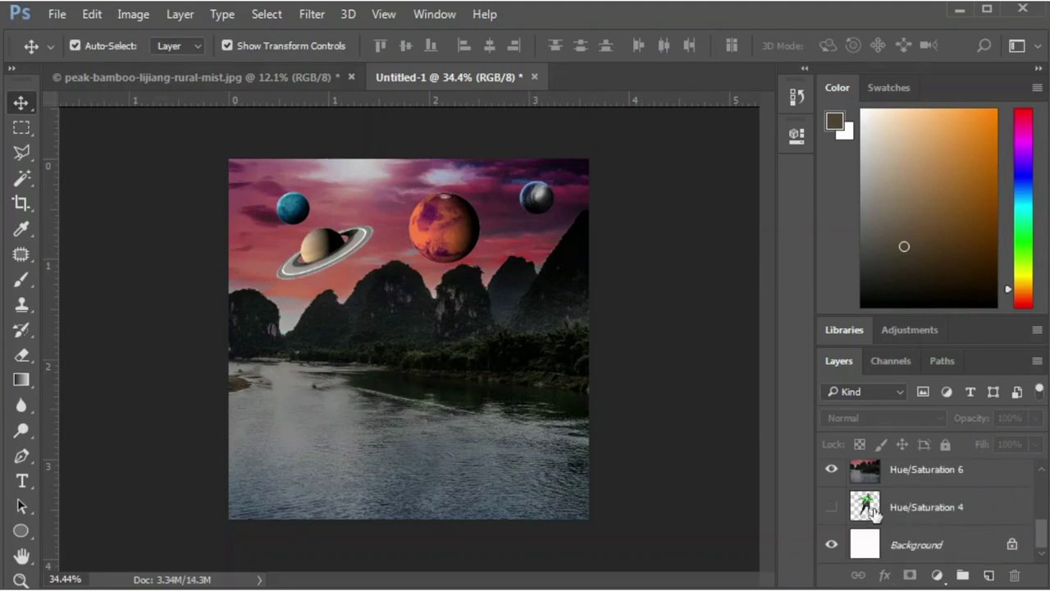
mouse_move(899, 509)
left_mouse_down()
mouse_move(903, 446)
mouse_move(903, 476)
left_mouse_up()
left_click(688, 348)
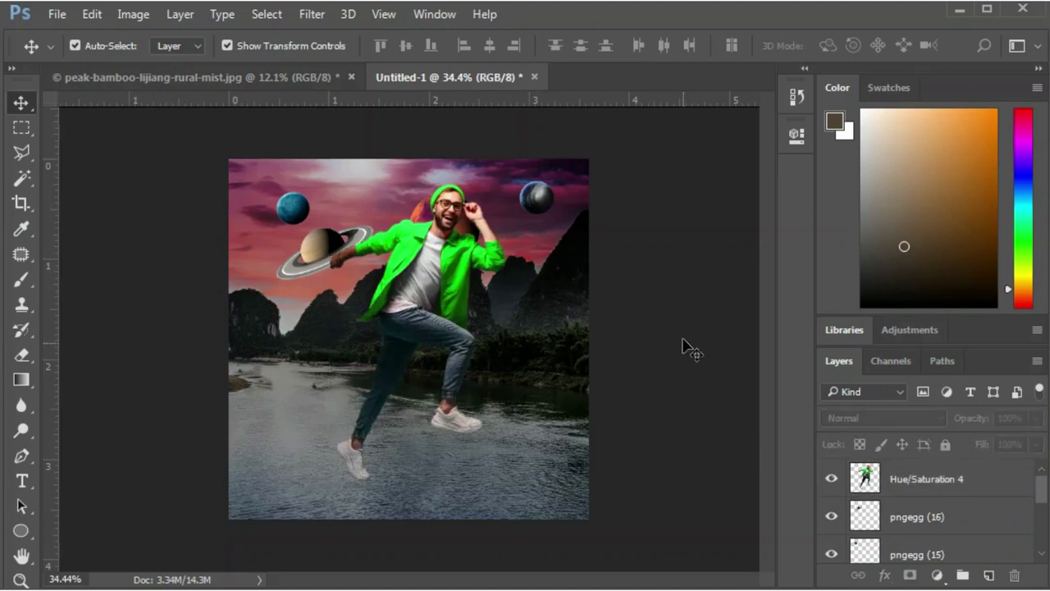
left_click(463, 247)
left_click_drag(490, 162, 469, 234)
mouse_move(429, 286)
left_mouse_down()
mouse_move(419, 229)
mouse_move(430, 216)
mouse_move(386, 210)
left_mouse_up()
key("Return")
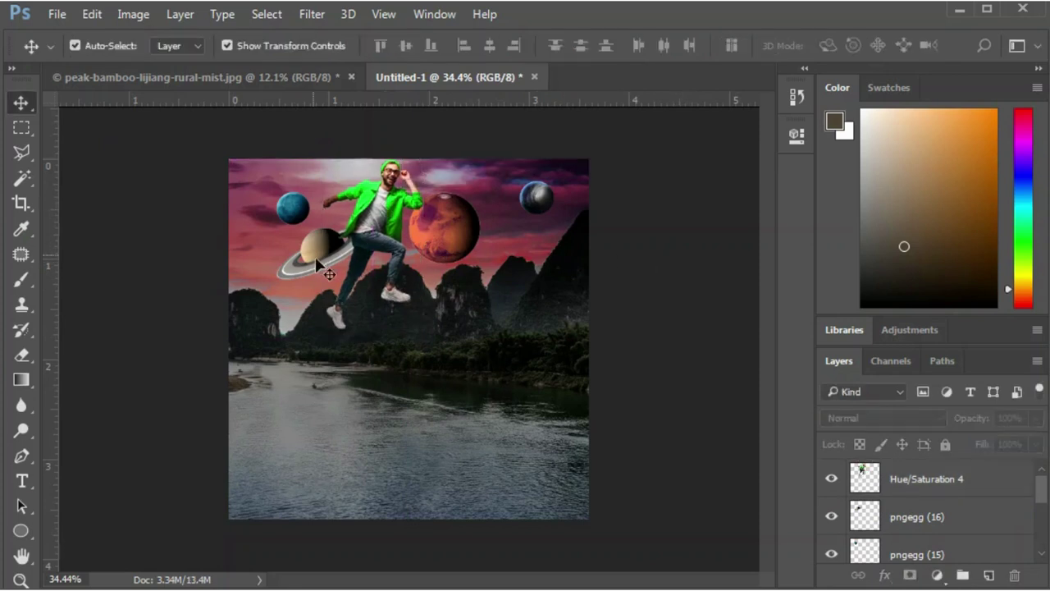
Move Saturn down-left and rescale it slightly.
left_click_drag(314, 258, 306, 271)
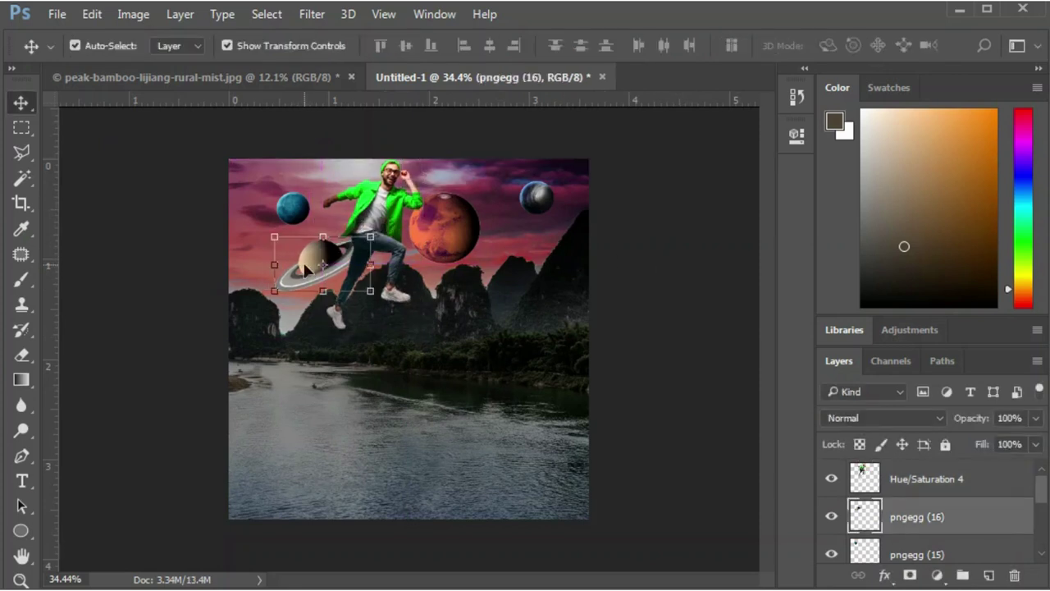
left_click_drag(361, 245, 368, 240)
key("Return")
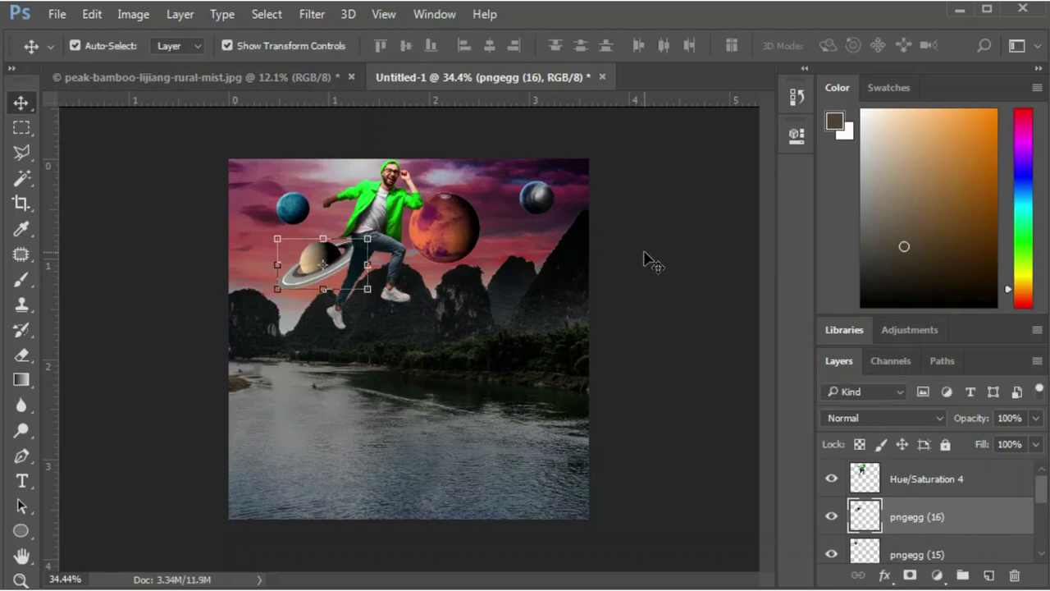
left_click(649, 258)
Readjust the man's size and move him down and to the right.
left_click(398, 208)
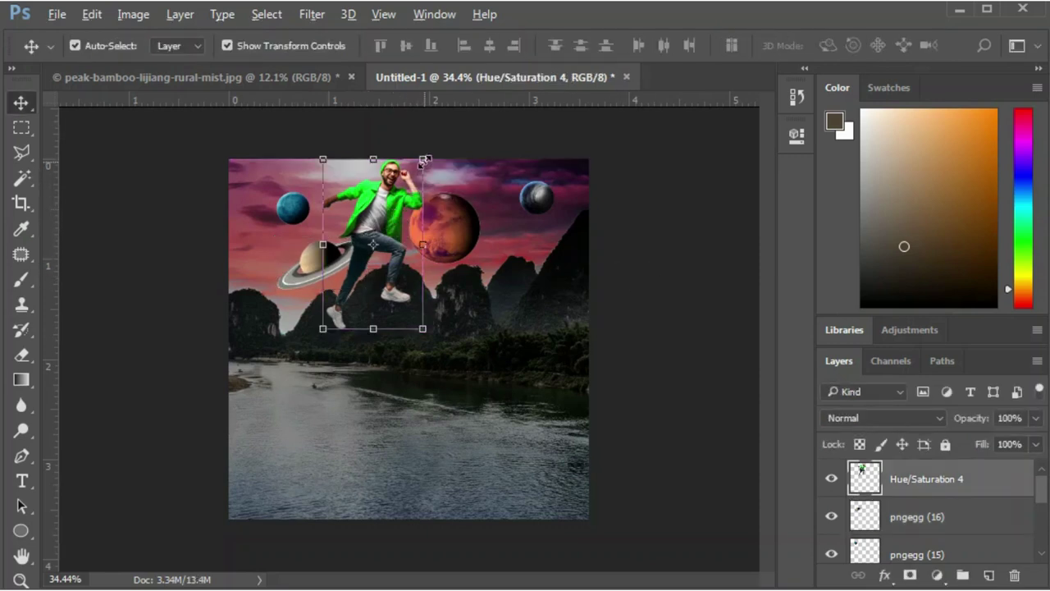
left_click_drag(424, 161, 432, 148)
left_click_drag(363, 224, 381, 244)
left_click_drag(448, 172, 439, 179)
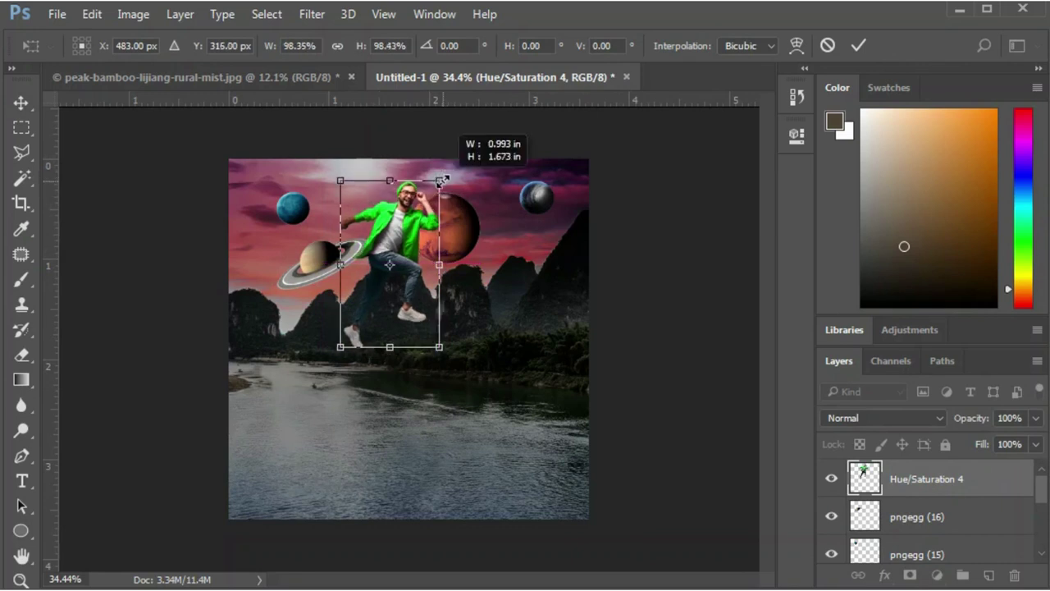
key("Return")
Nudge the background landscape layer down slightly.
left_click(497, 305)
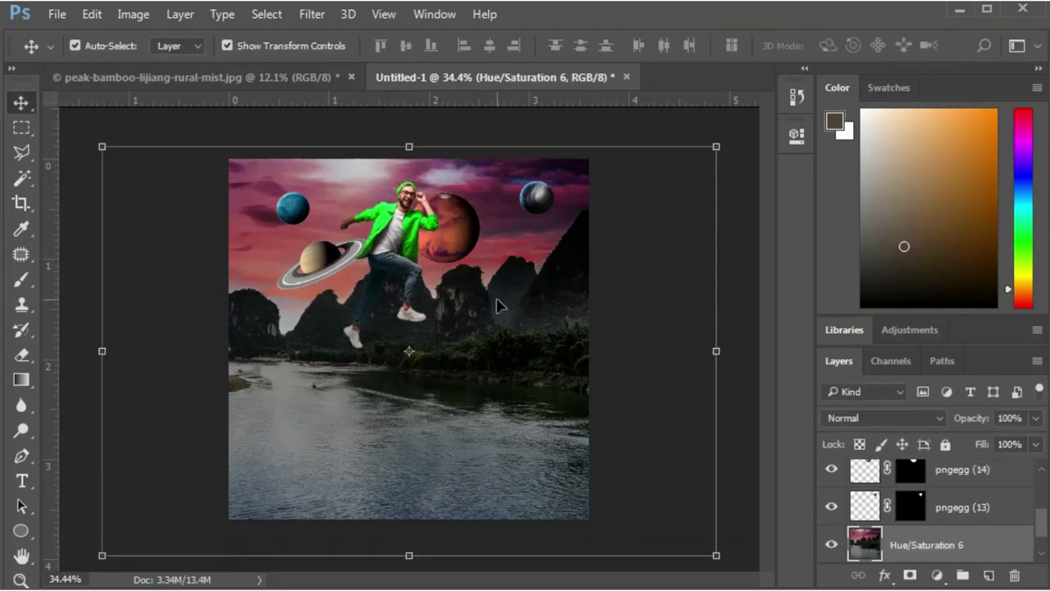
left_click_drag(517, 326, 517, 336)
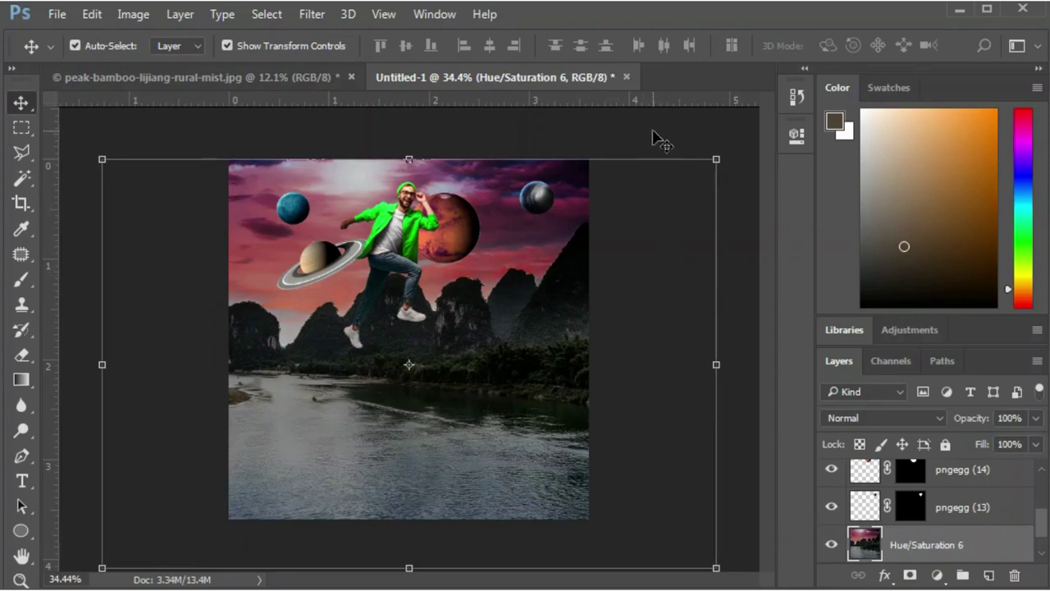
left_click(661, 141)
Enlarge the man to about 113% and settle him slightly lower in the sky.
scroll(410, 197, "up", 1)
scroll(411, 197, "up", 4)
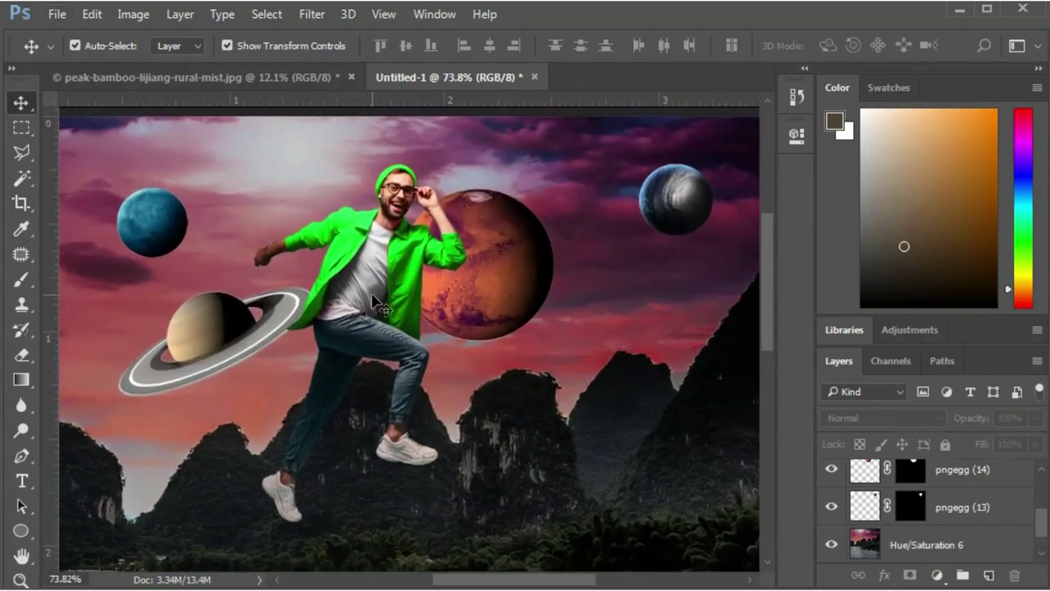
left_click(374, 297)
left_click_drag(478, 170, 493, 146)
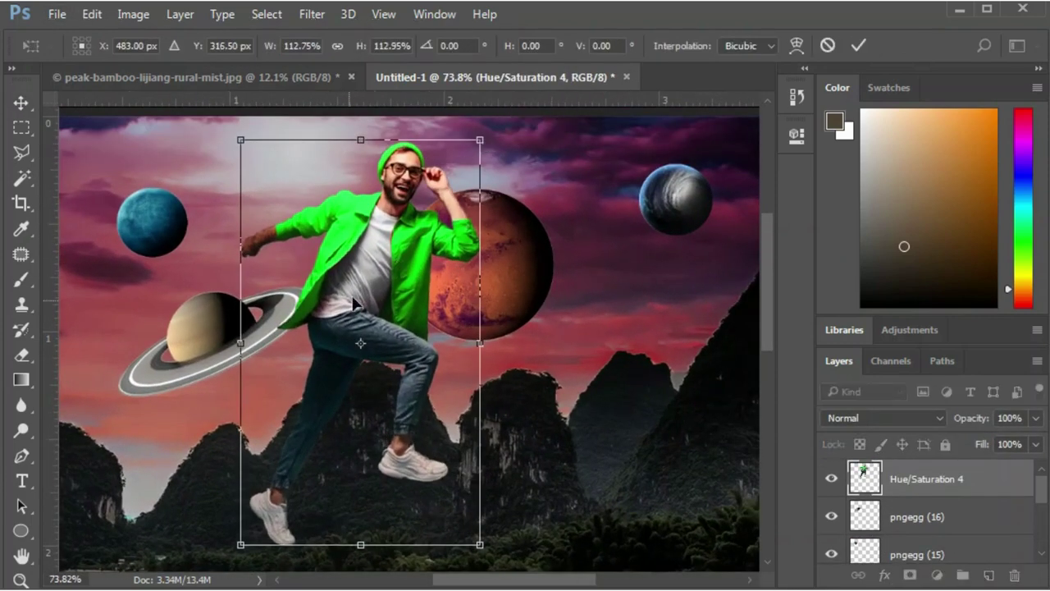
mouse_move(351, 307)
left_mouse_down()
mouse_move(334, 275)
mouse_move(323, 278)
left_mouse_up()
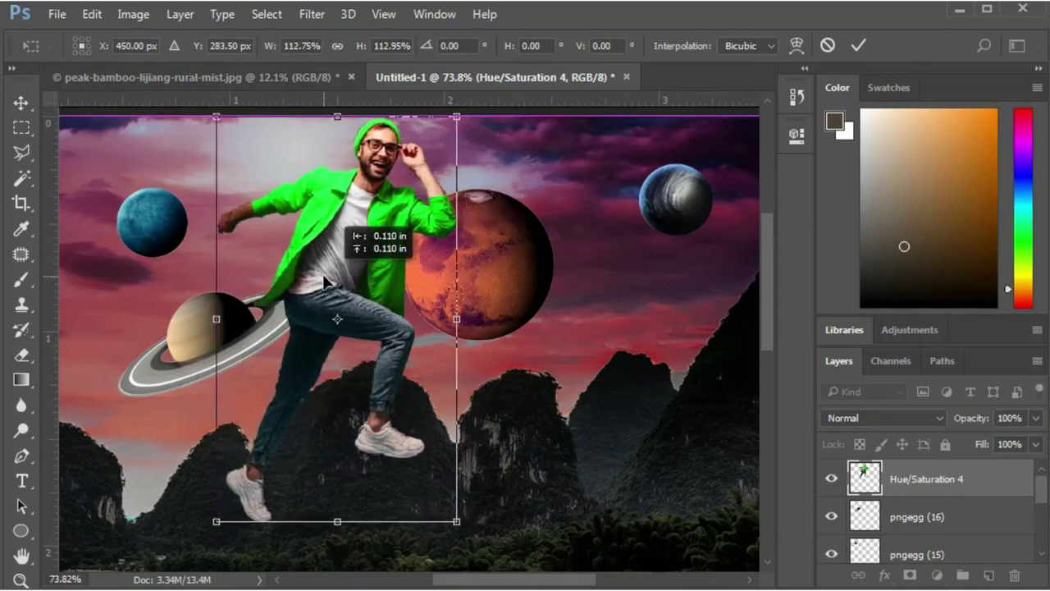
key("Return")
scroll(326, 293, "down", 3)
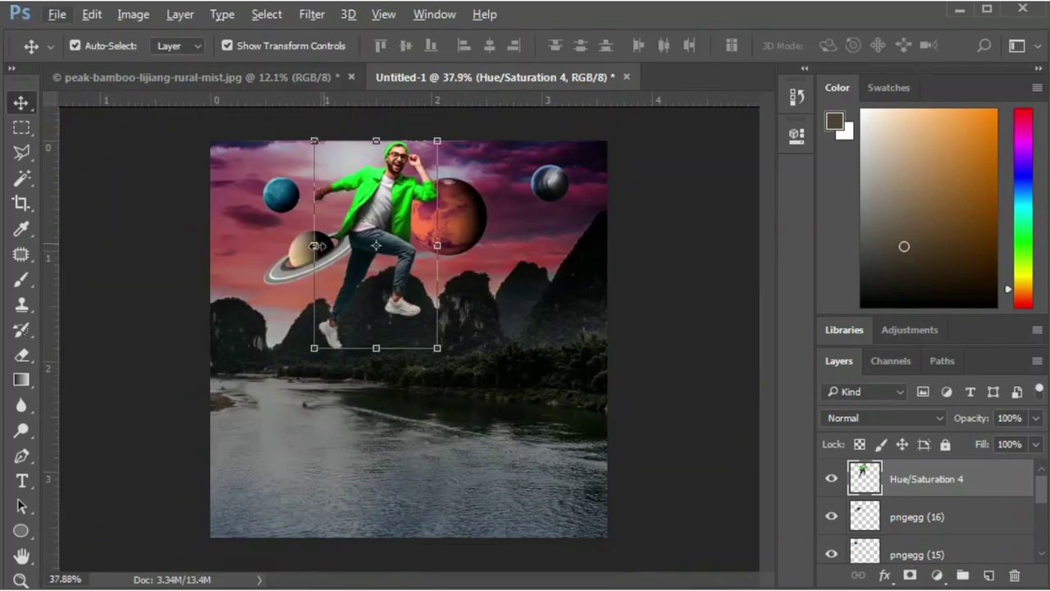
left_click_drag(381, 197, 382, 220)
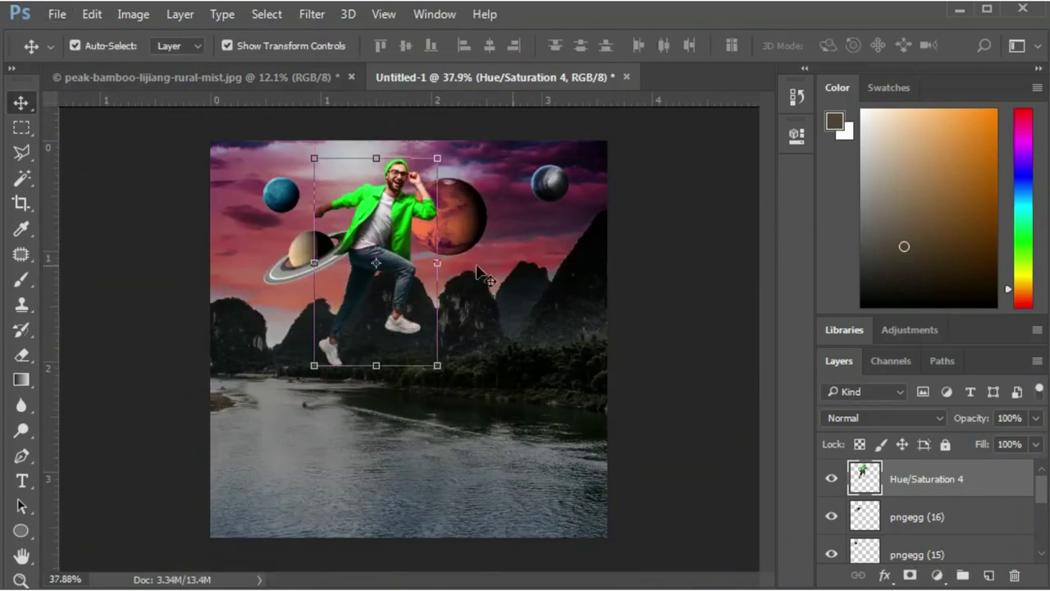
Nudge Saturn into place and Alt-drag a copy of the man down over the river.
left_click_drag(324, 242, 325, 245)
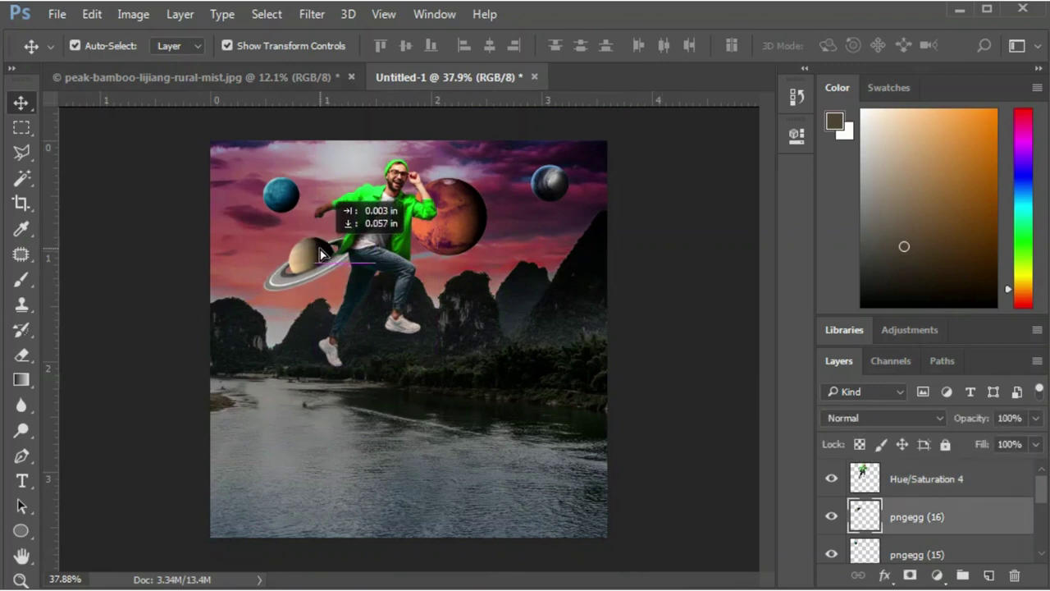
left_click(706, 292)
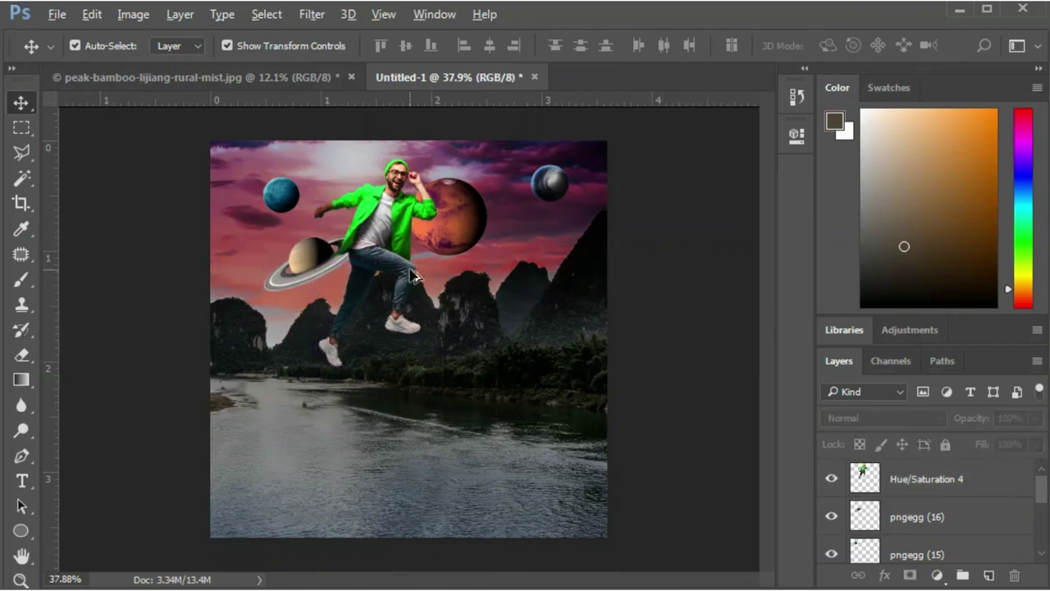
left_click_drag(413, 275, 425, 447, "alt")
Rotate the man's copy 180°, flip it horizontally, and lower it into the river.
key("ctrl+t")
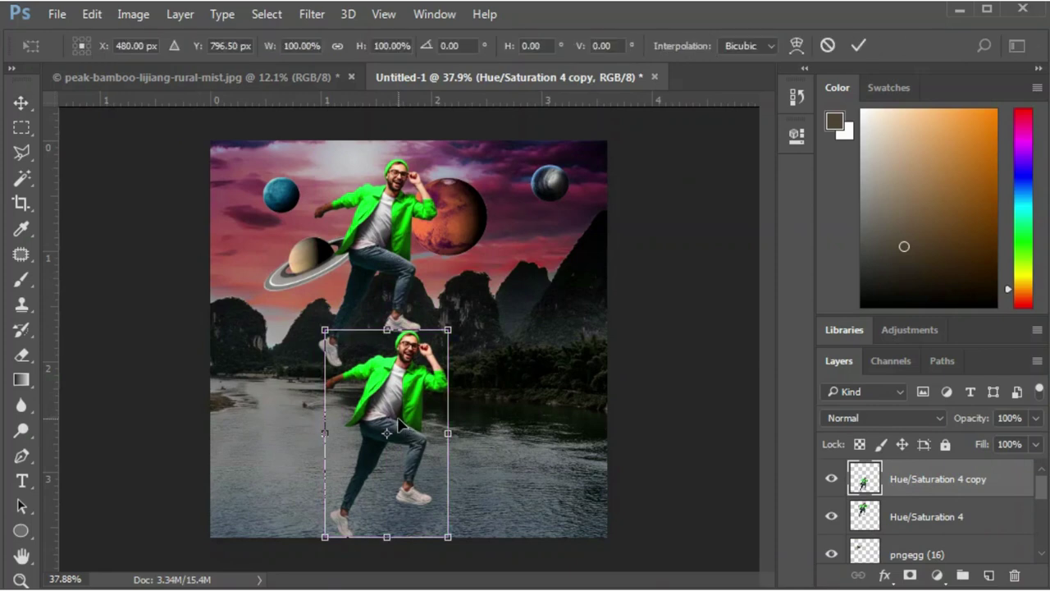
right_click(400, 423)
left_click(461, 311)
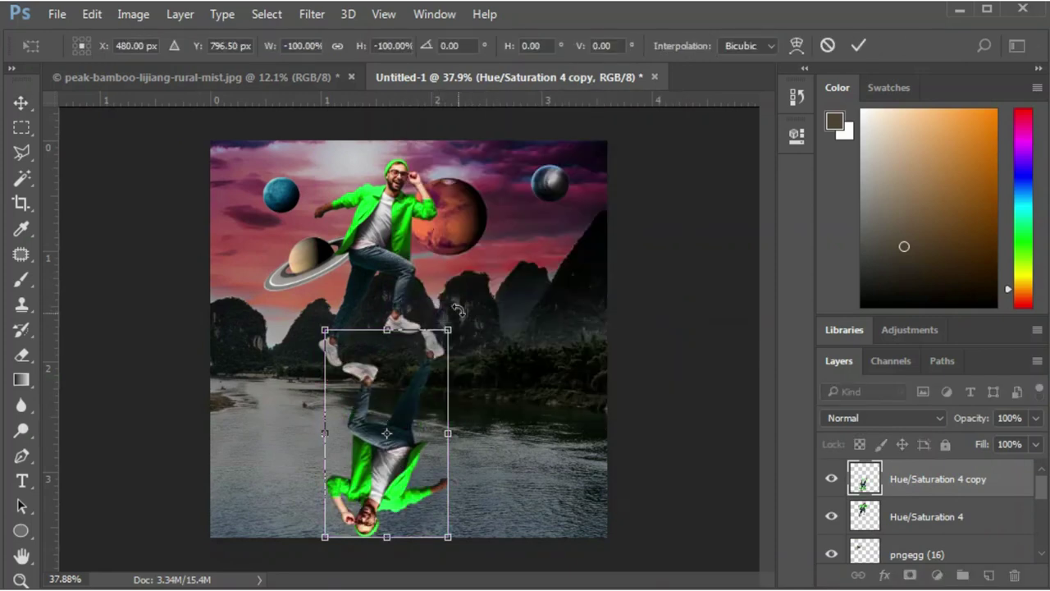
right_click(386, 435)
left_click(423, 395)
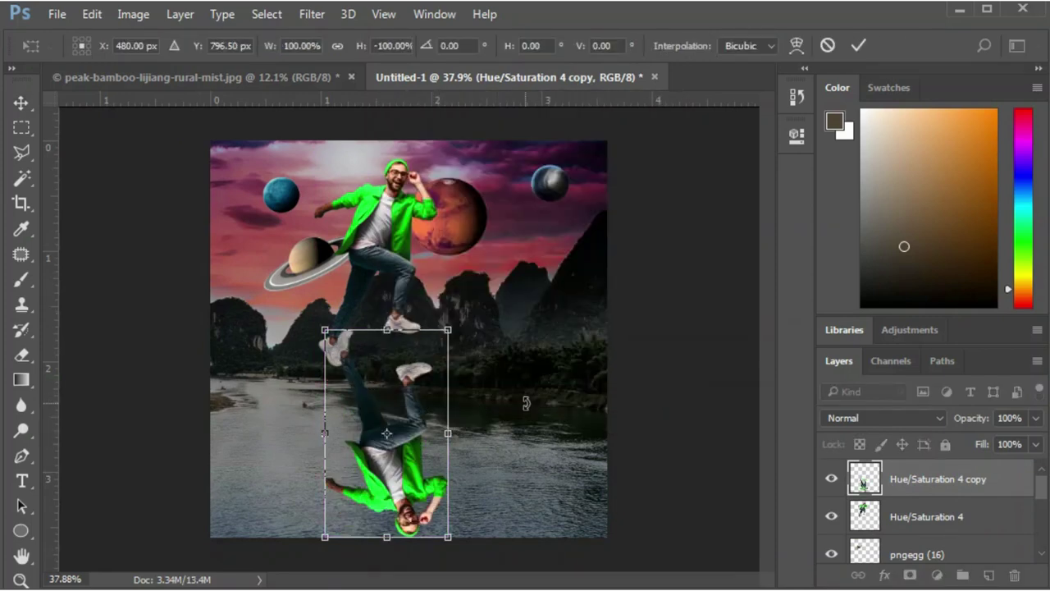
key("Return")
left_click(661, 373)
left_click_drag(419, 425, 374, 503)
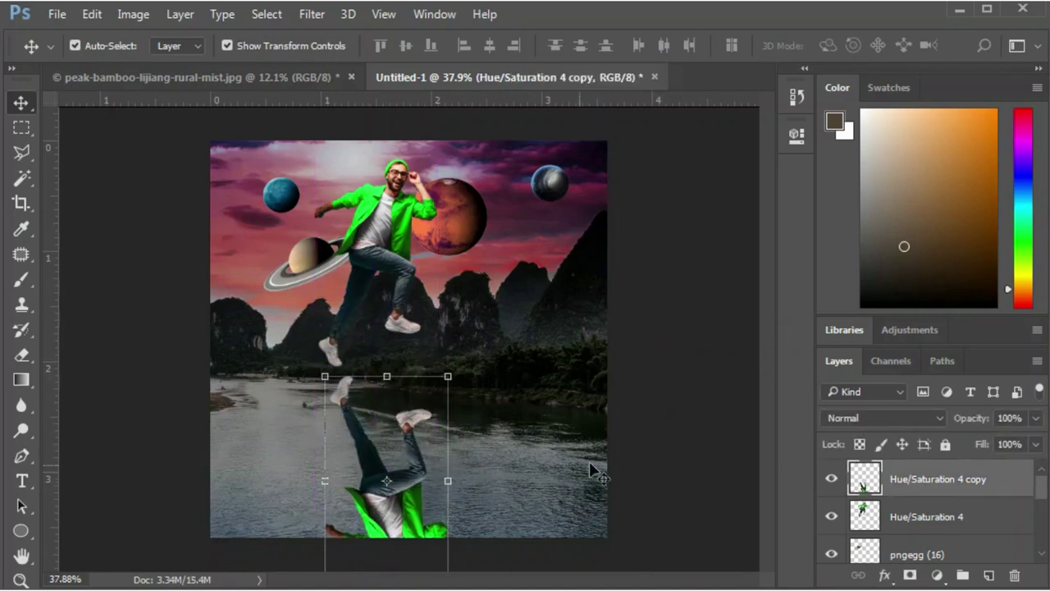
left_click(880, 417)
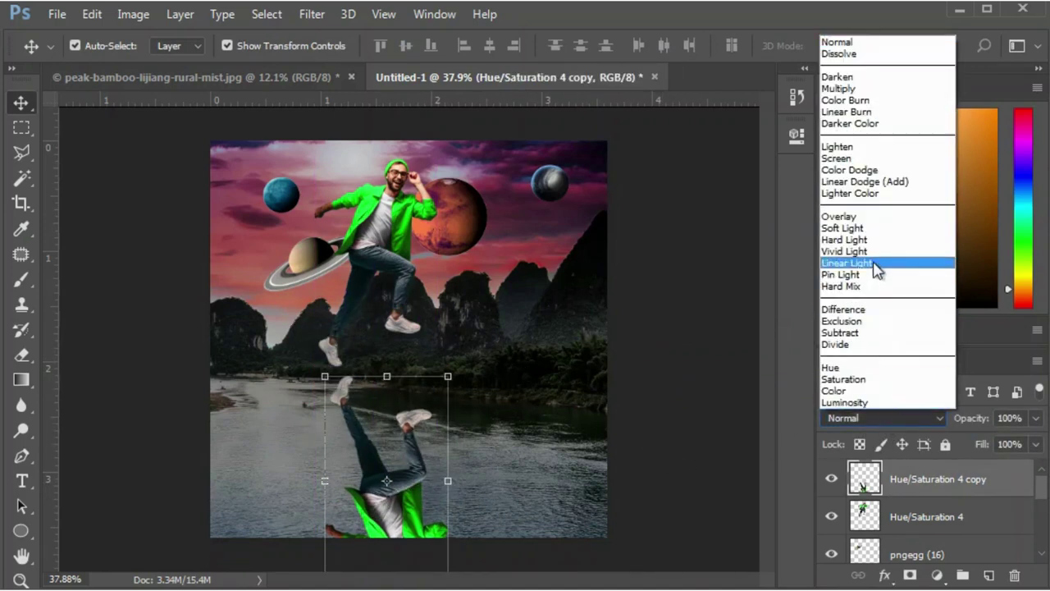
Set the reflection to Soft Light and erase its bright green bottom with a soft eraser.
left_click(886, 228)
left_click(666, 402)
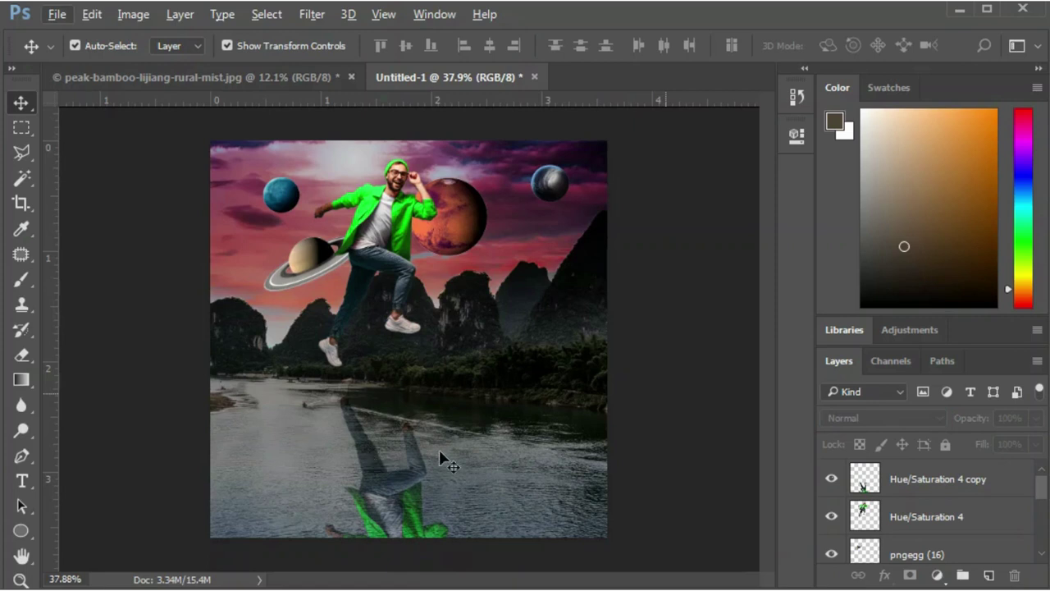
left_click(395, 487)
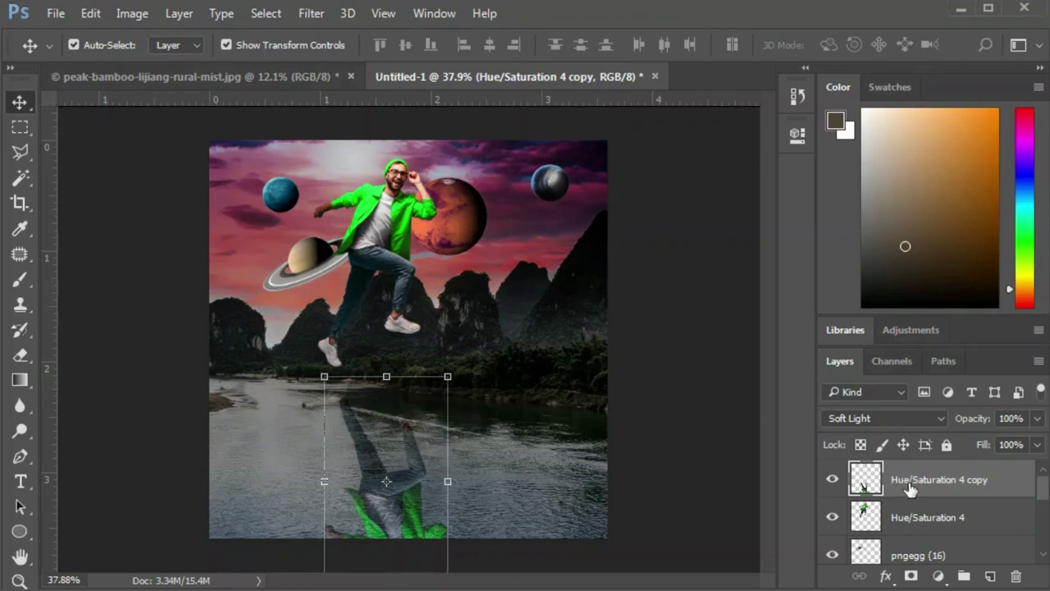
key("e")
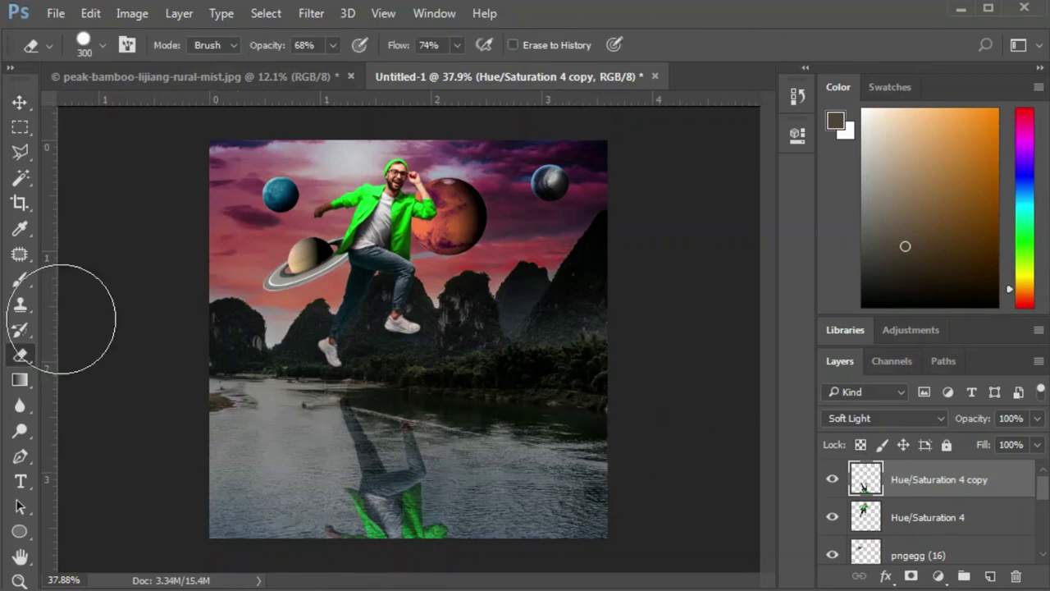
mouse_move(457, 566)
left_mouse_down()
mouse_move(304, 569)
mouse_move(477, 560)
left_mouse_up()
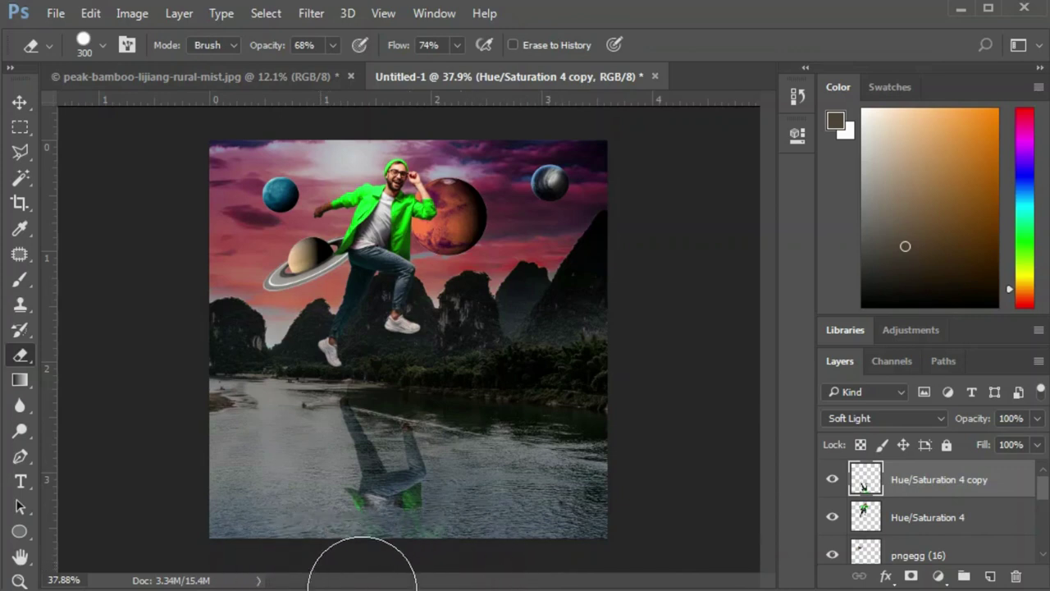
mouse_move(530, 526)
left_mouse_down()
mouse_move(434, 539)
mouse_move(337, 590)
mouse_move(323, 539)
left_mouse_up()
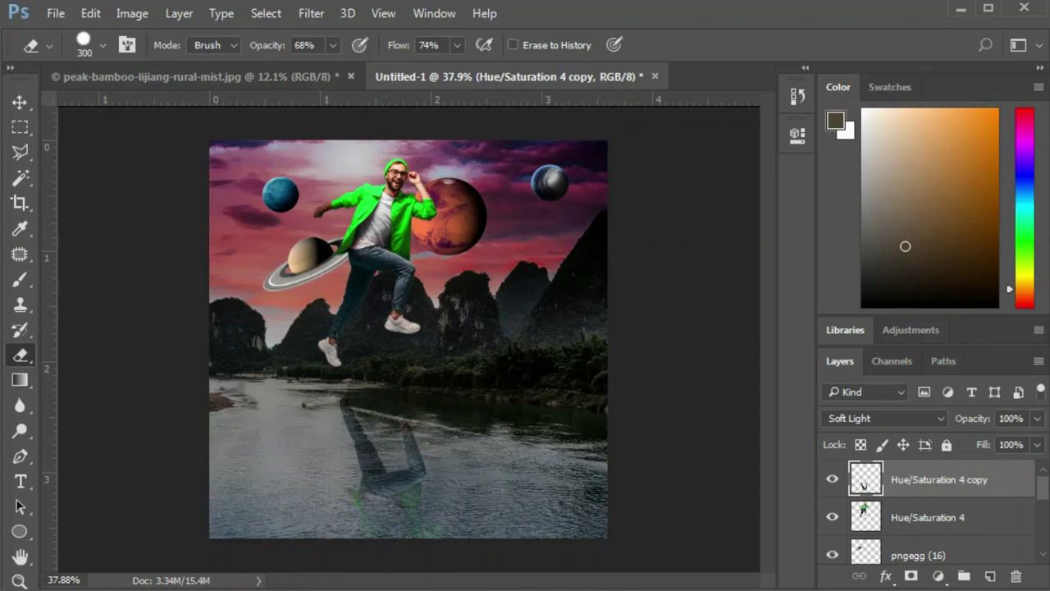
key("ctrl+plus")
key("ctrl+minus")
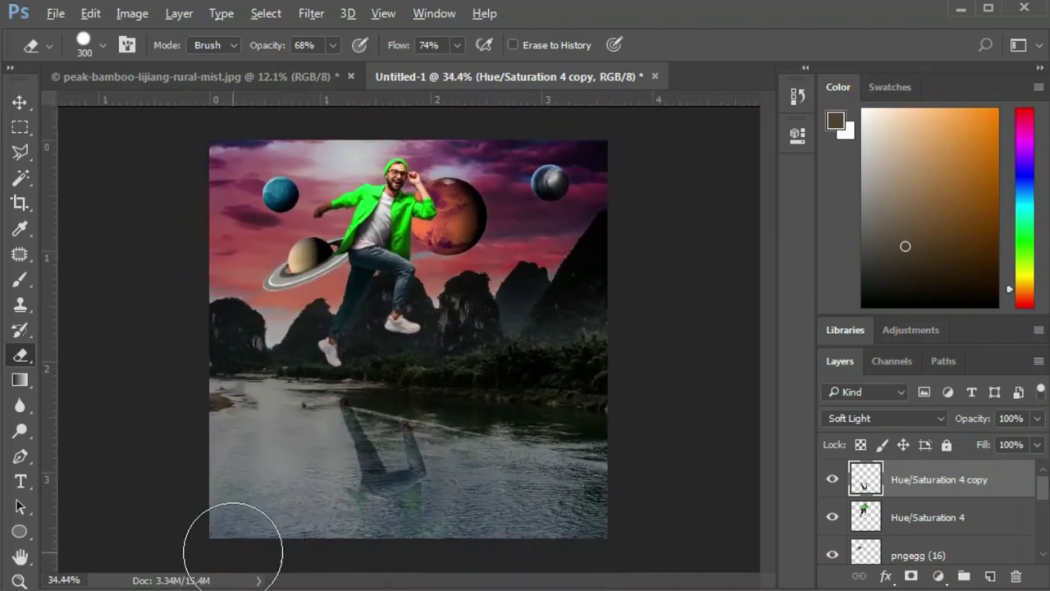
Nudge the reflection slightly lower in the water.
key("v")
scroll(492, 422, "down", 1)
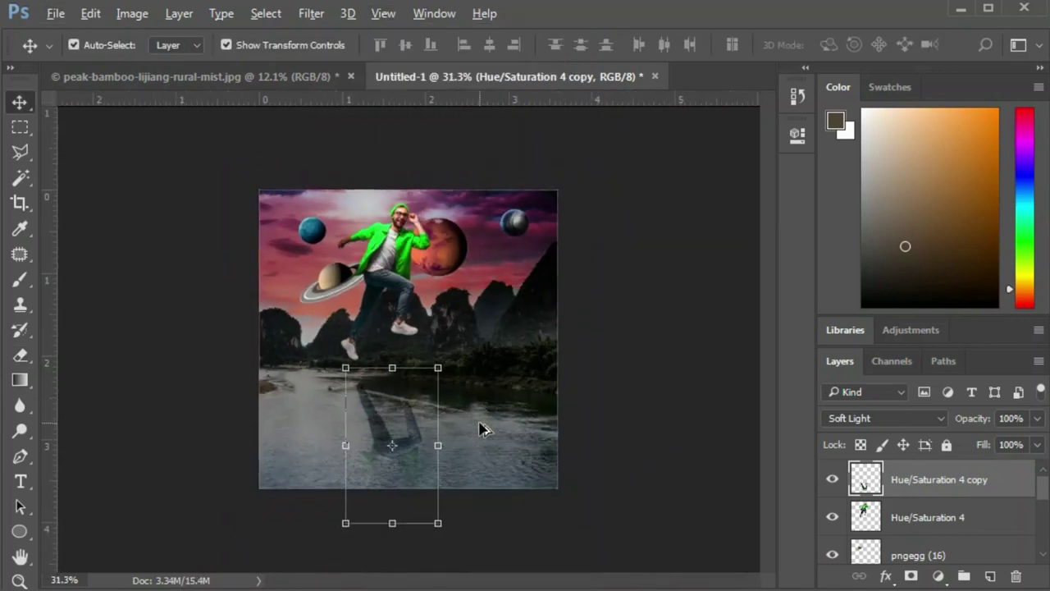
left_click(663, 371)
scroll(424, 403, "up", 1)
scroll(426, 402, "up", 3)
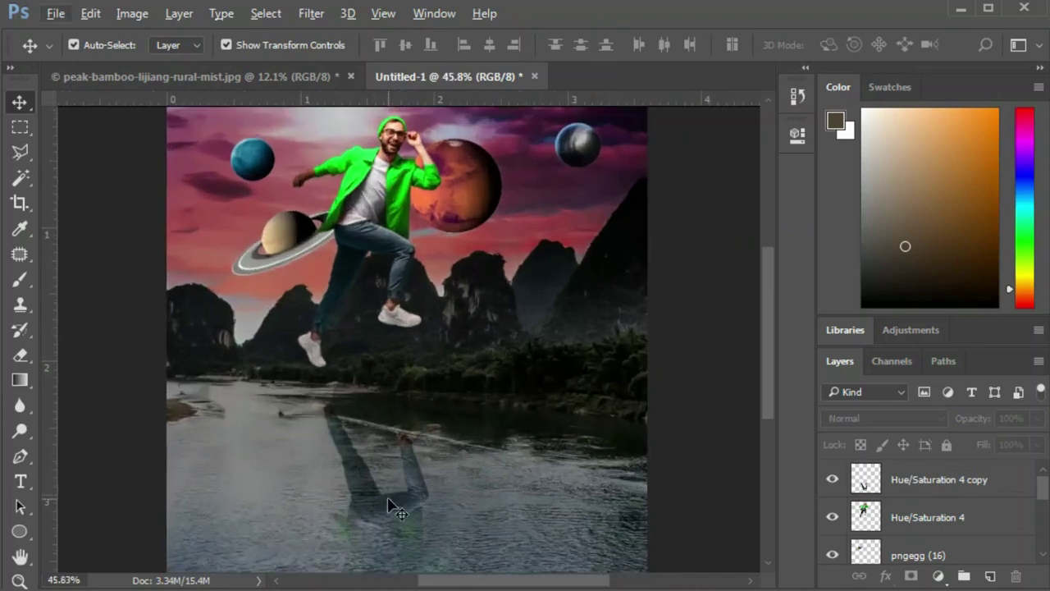
left_click_drag(389, 502, 388, 529)
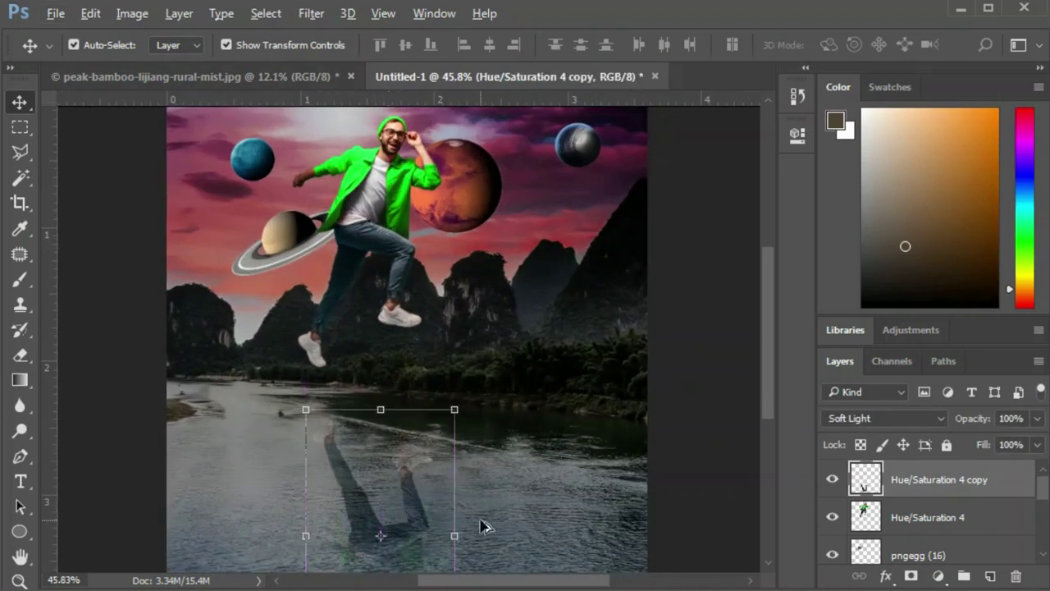
scroll(451, 489, "down", 3)
left_click(627, 442)
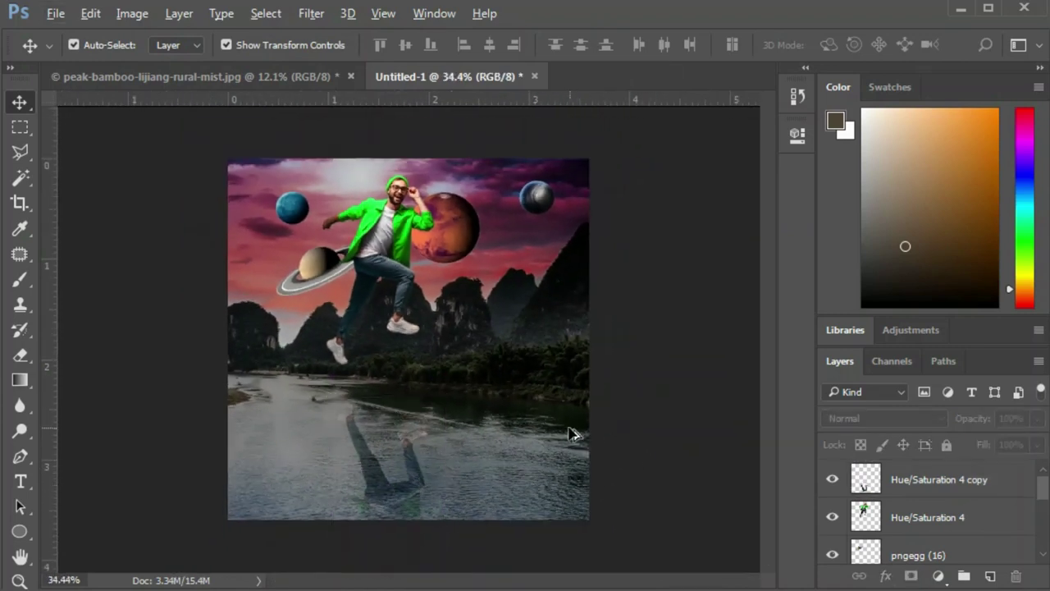
Attempt to erase on the canvas and dismiss the no-layers-selected warning.
scroll(558, 431, "up", 1)
scroll(532, 426, "down", 1)
scroll(386, 287, "up", 5)
scroll(385, 287, "up", 3)
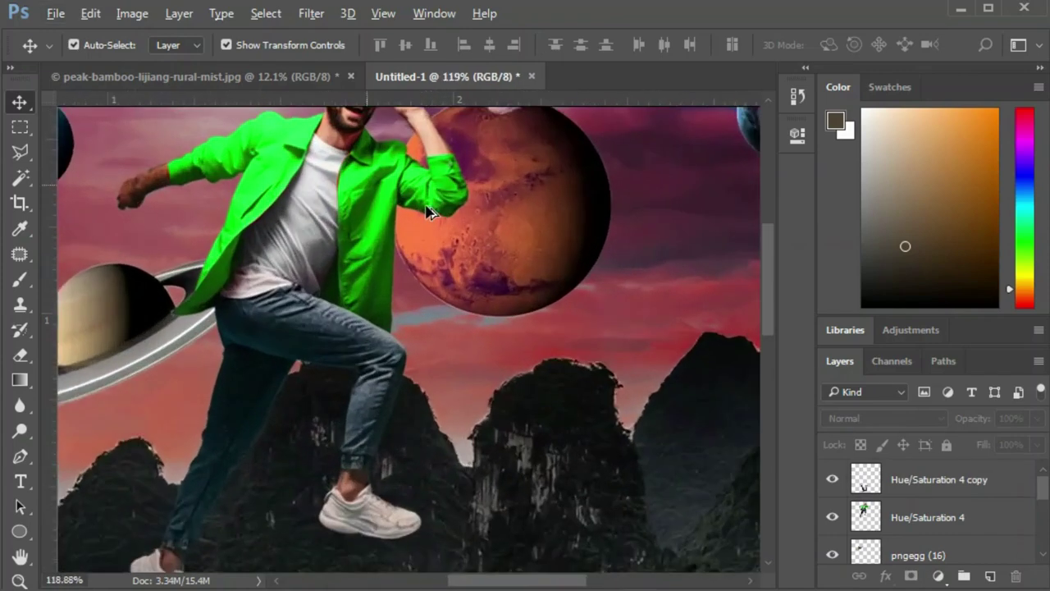
scroll(353, 292, "up", 1)
key("e")
left_click(353, 291)
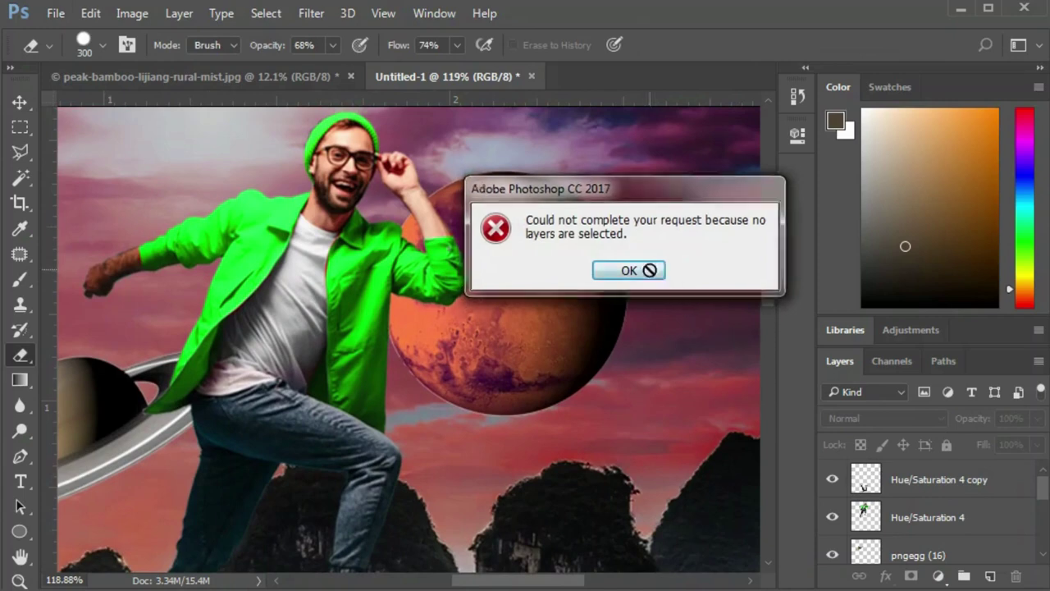
left_click(647, 271)
left_click(629, 274)
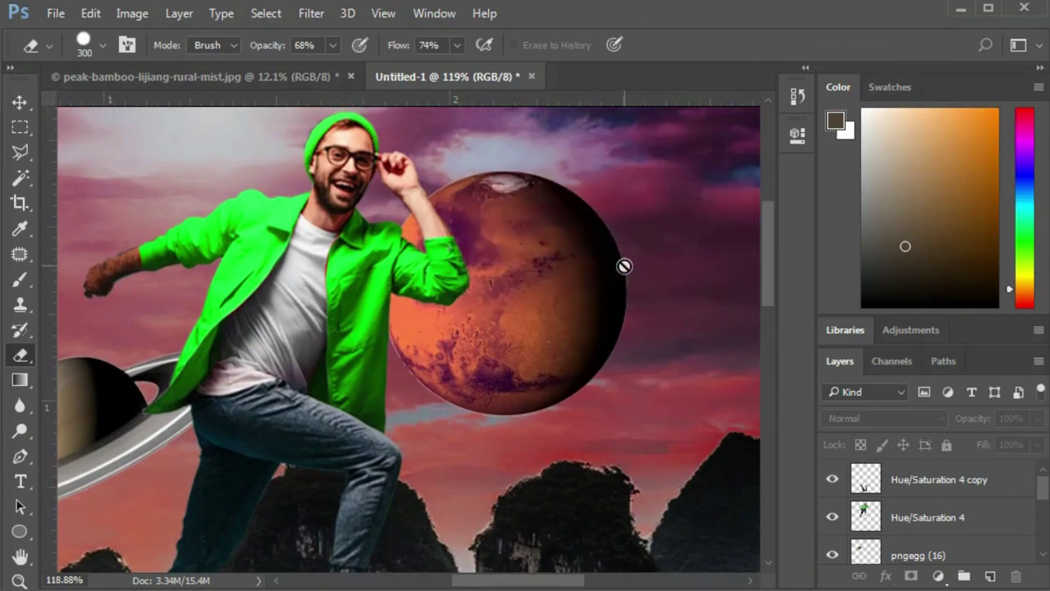
key("v")
Select the man's outline and paint him with orange-brown sampled from the red planet.
left_click(322, 289)
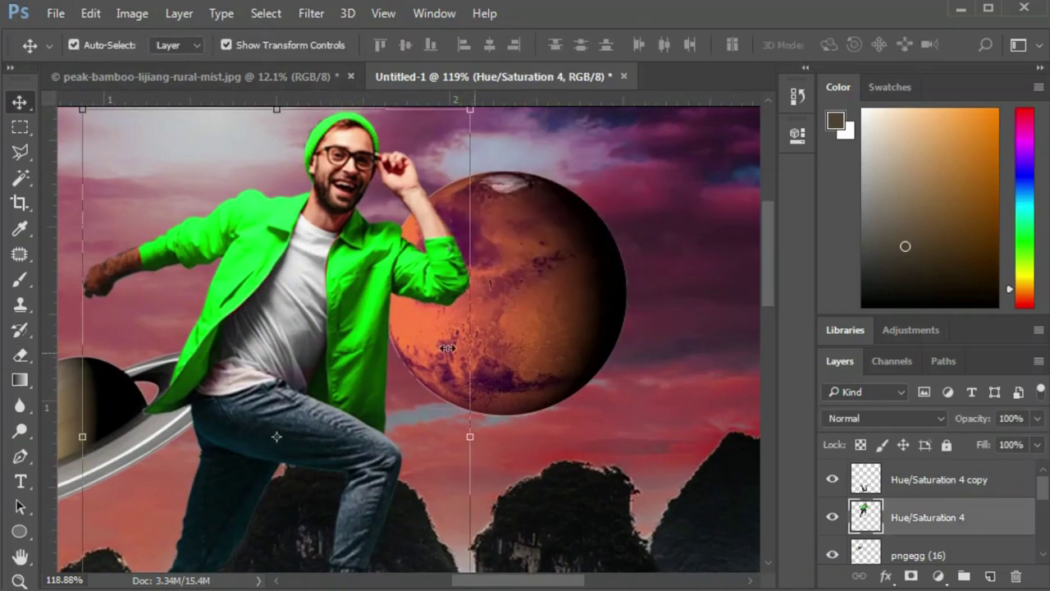
left_click(862, 519, "ctrl")
key("b")
left_click(574, 327, "alt")
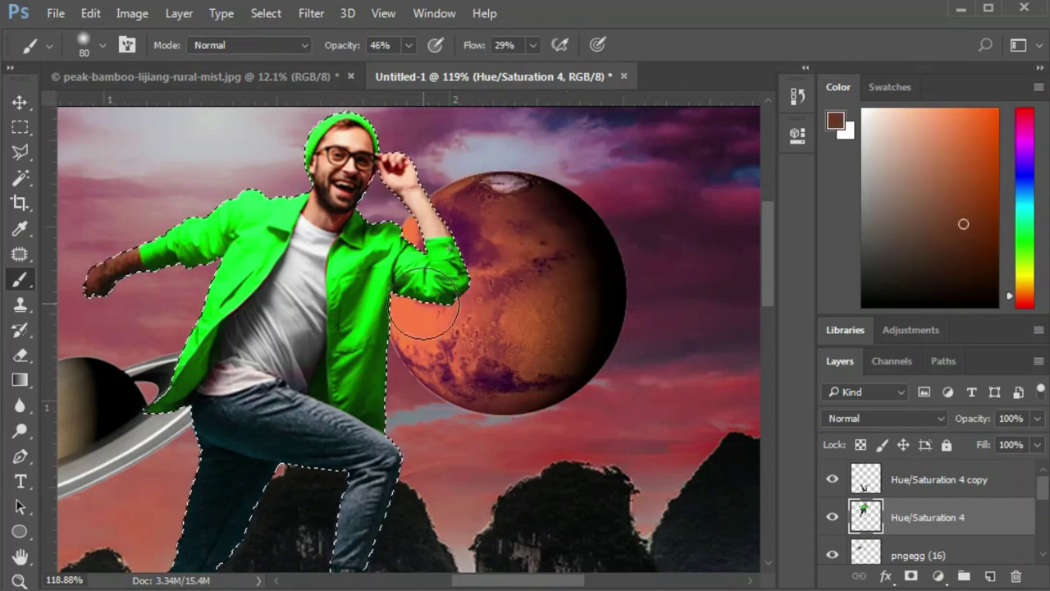
left_click(463, 228, "alt")
left_click(544, 305, "alt")
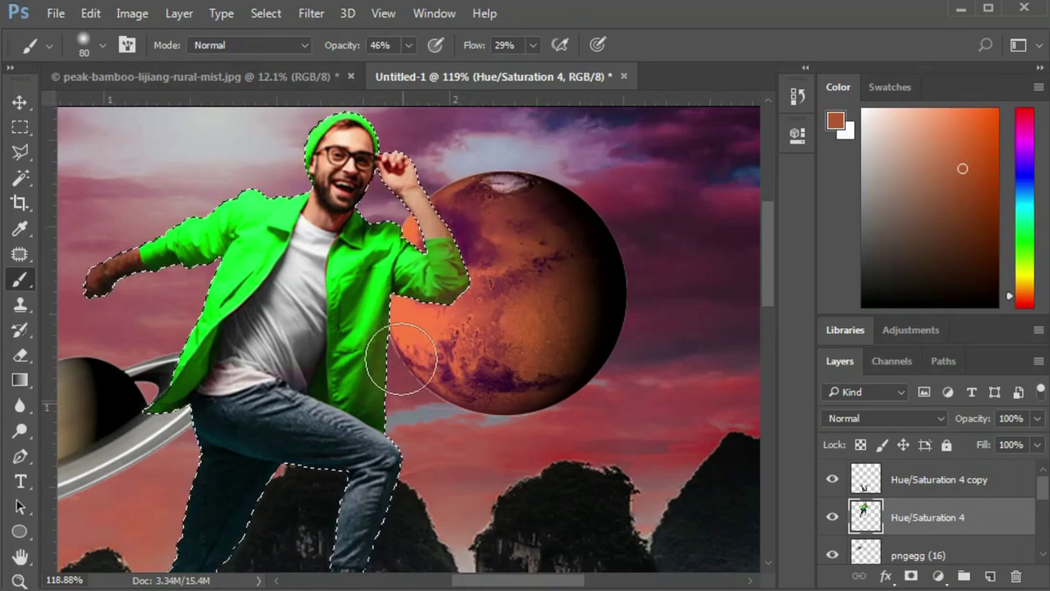
Deselect the man, fit the image to the window, and drag the pngegg (19) pirate ship onto the canvas.
scroll(465, 410, "down", 2)
scroll(403, 451, "down", 2)
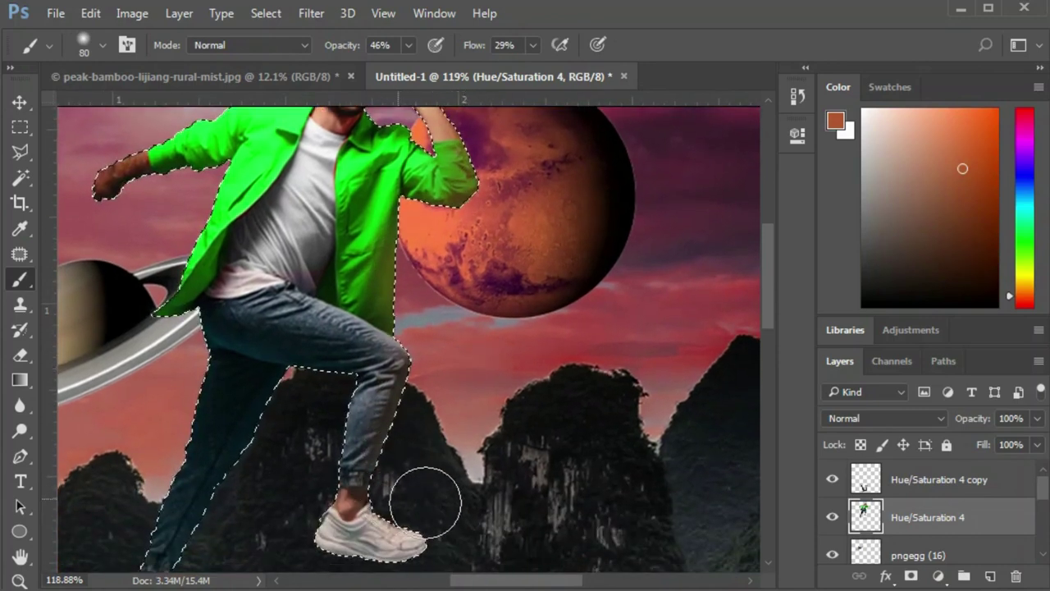
scroll(481, 420, "down", 3)
key("ctrl+d")
scroll(435, 328, "down", 2)
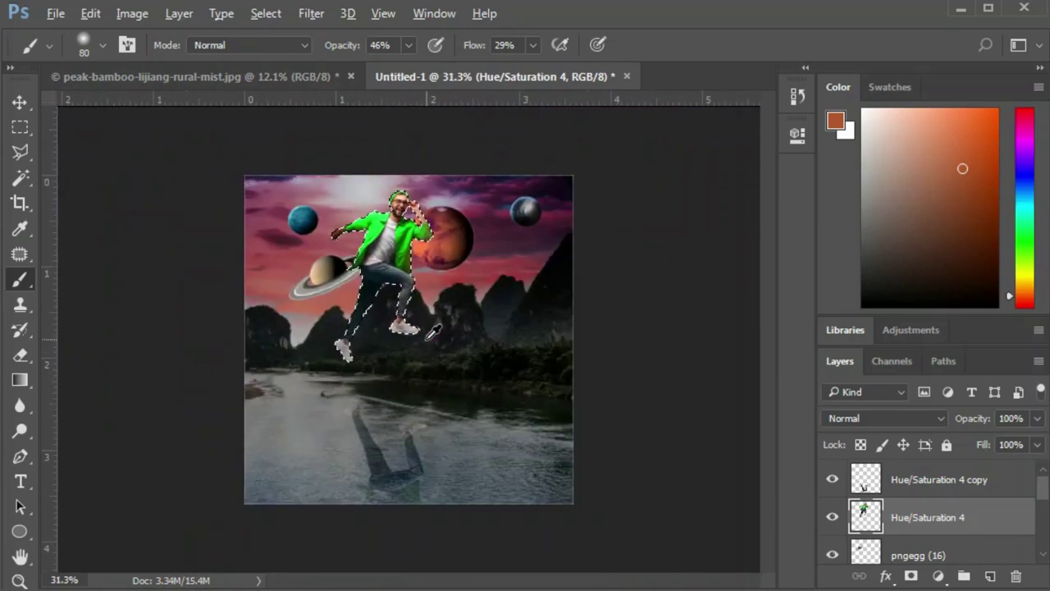
scroll(426, 339, "up", 1)
scroll(367, 291, "up", 1)
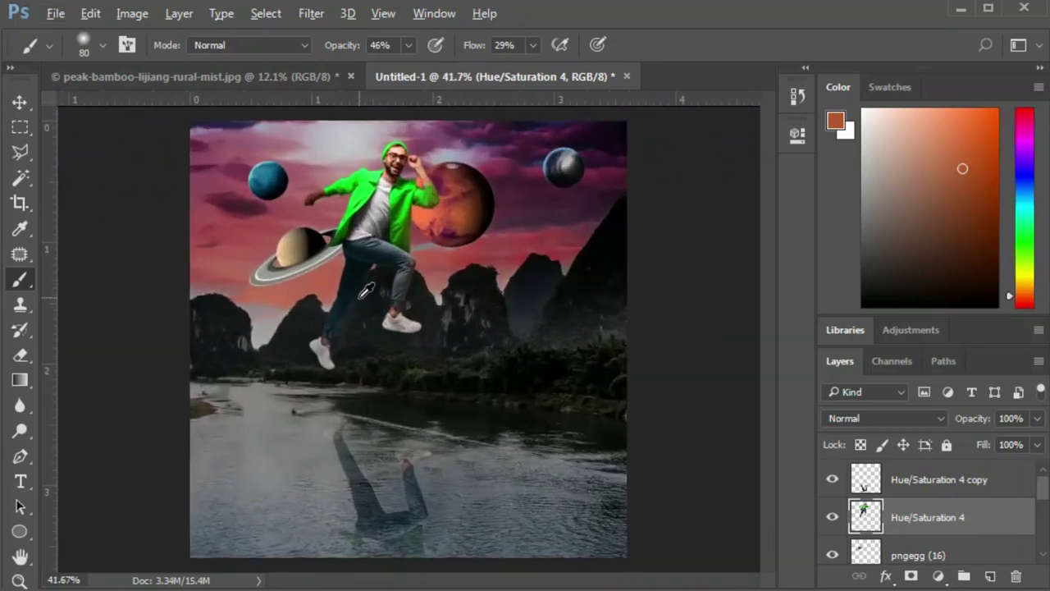
key("v")
key("alt+v")
key("ctrl+0")
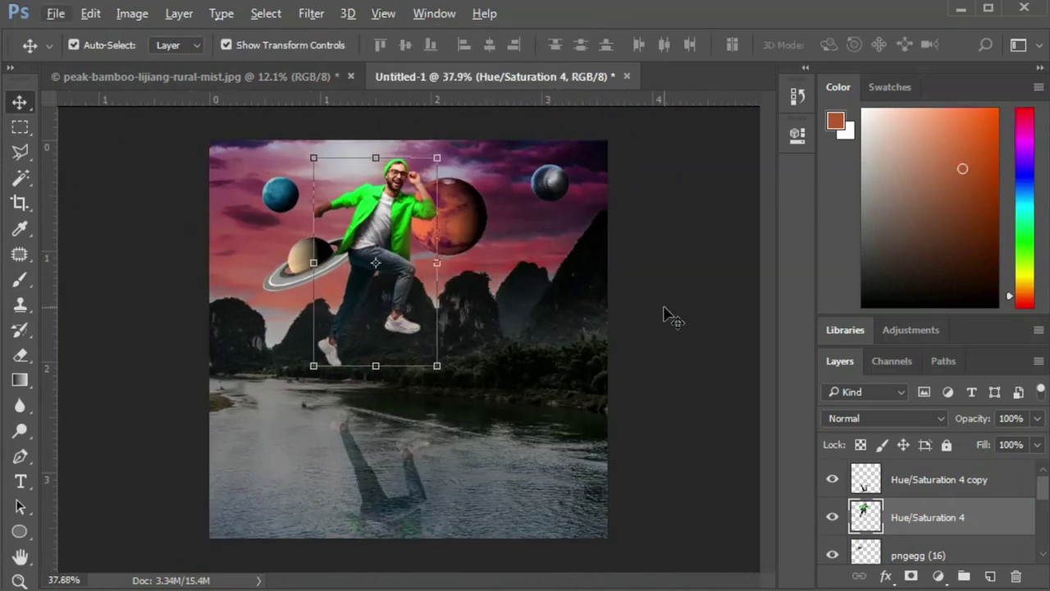
left_click(681, 312)
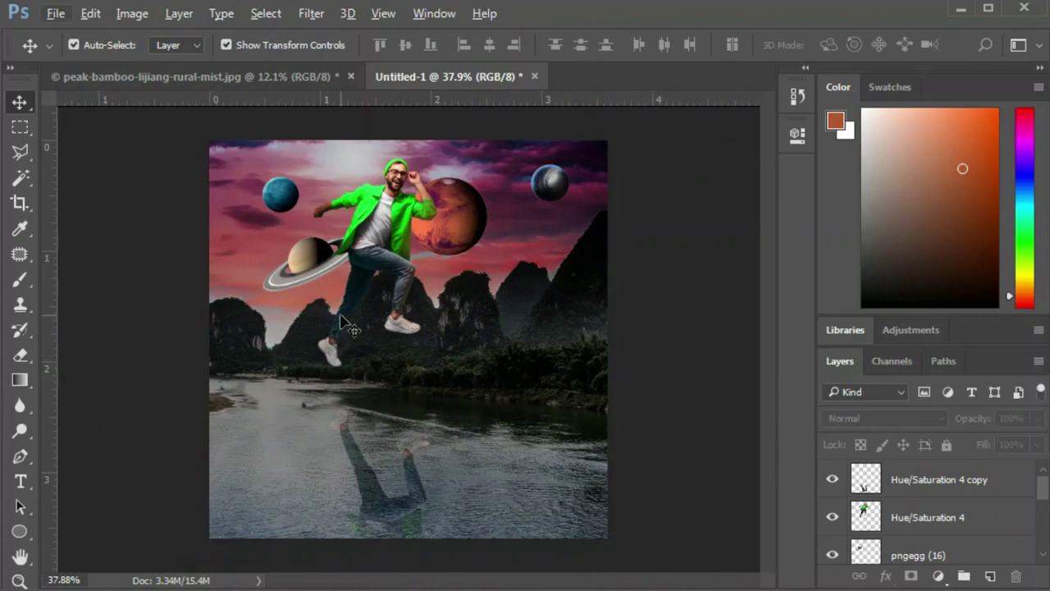
key("alt+Tab")
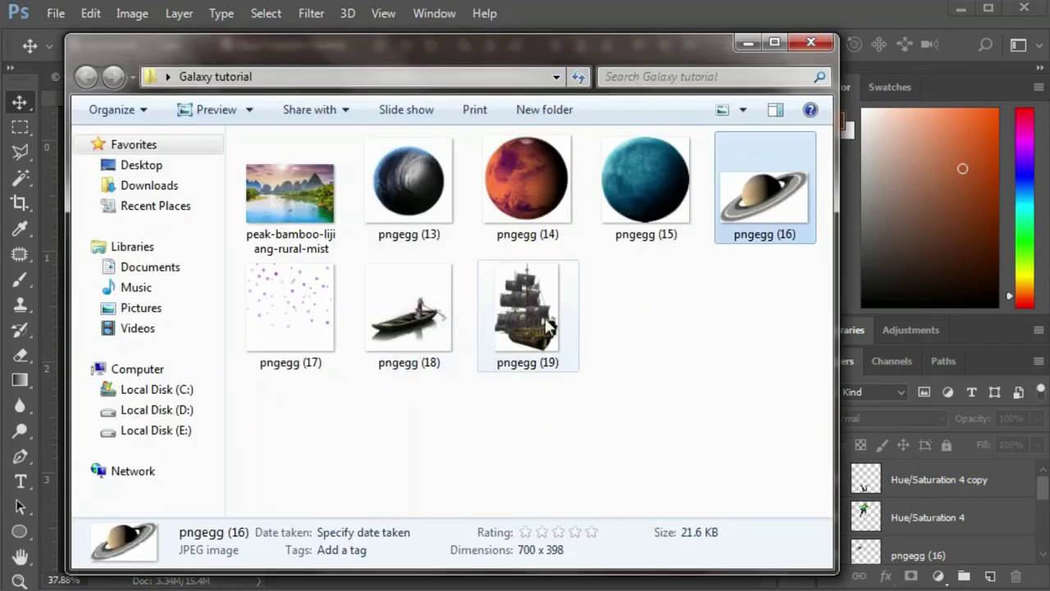
left_click_drag(519, 305, 418, 443)
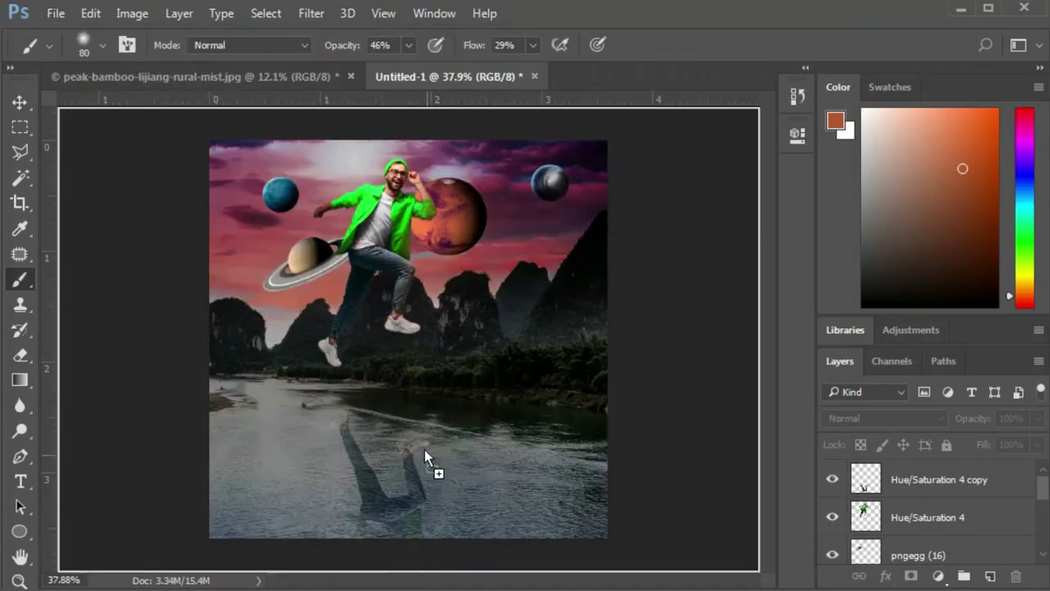
Commit the placed pirate ship image and rasterize its layer.
key("Return")
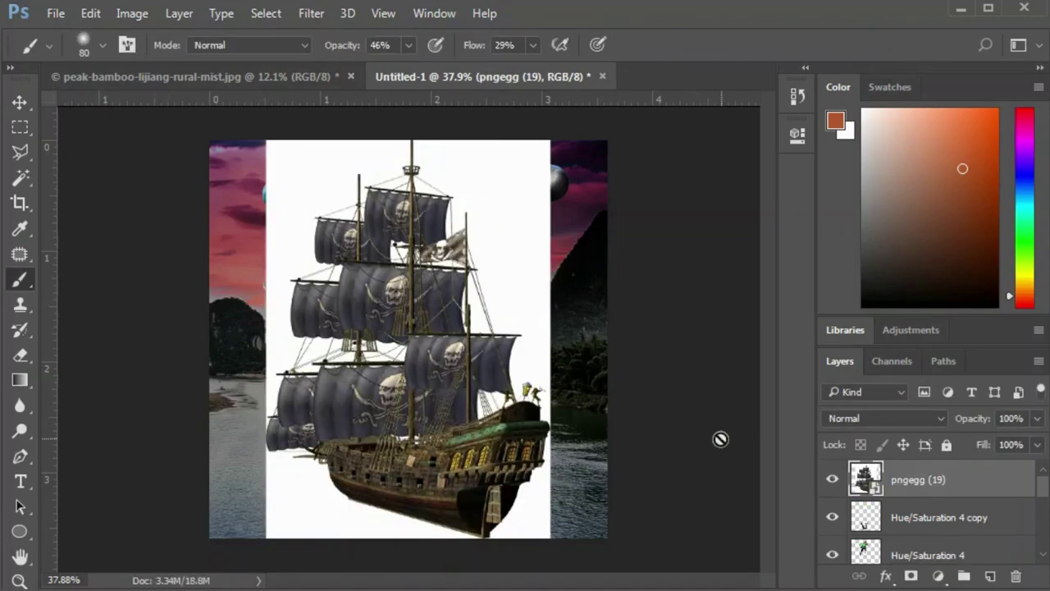
key("v")
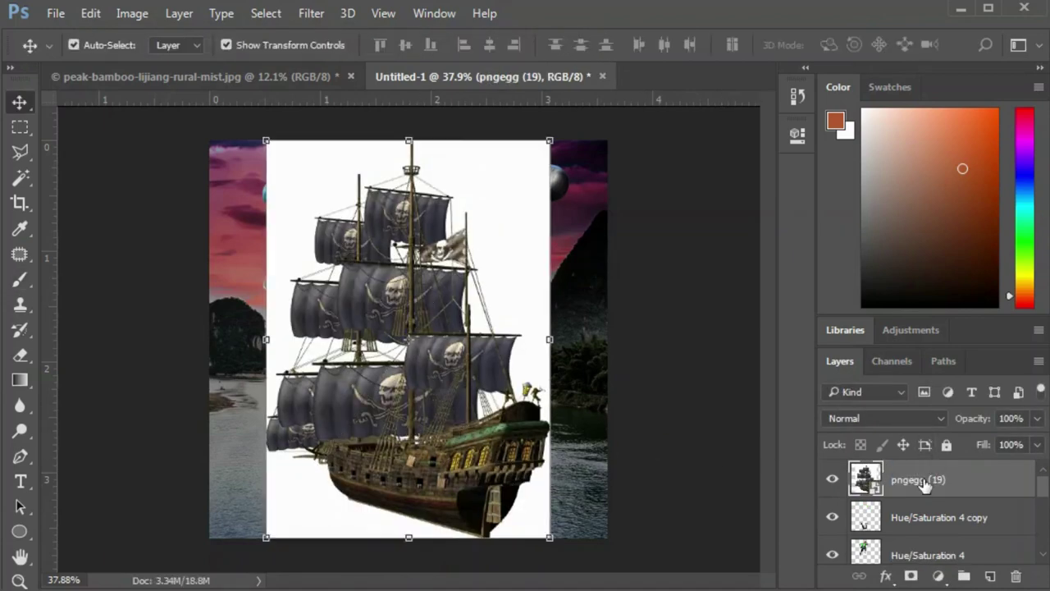
right_click(923, 483)
left_click(745, 415)
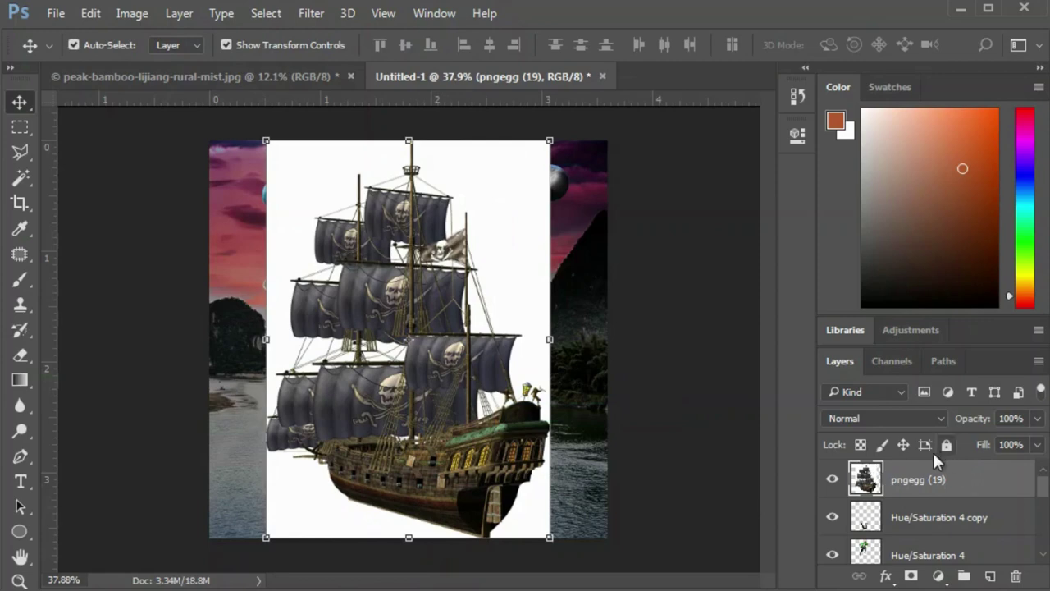
Duplicate the Blue channel and use Levels to make the ship a black silhouette on white.
left_click(907, 369)
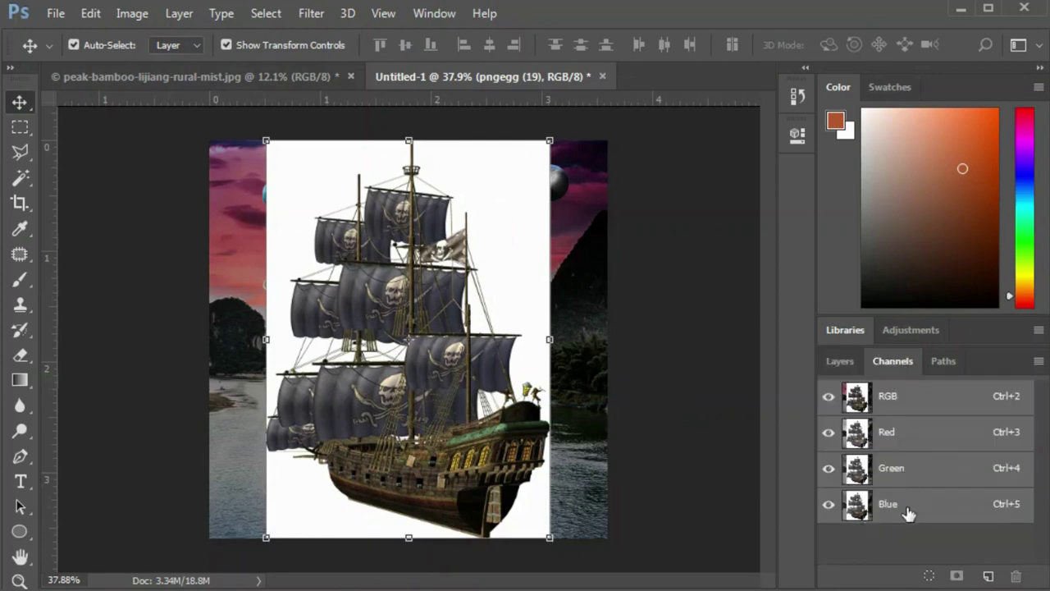
left_click_drag(908, 512, 989, 576)
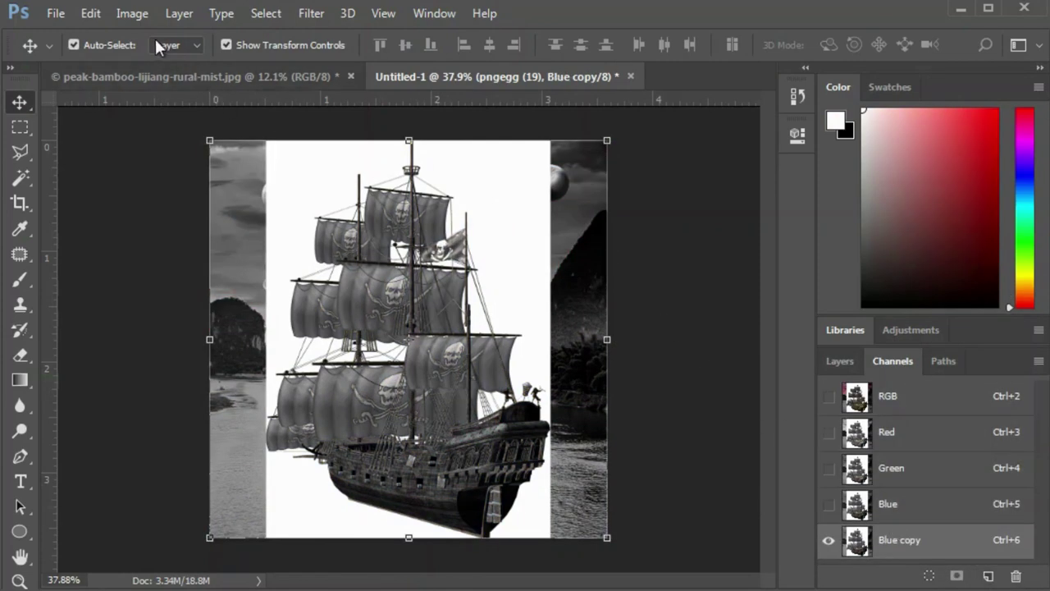
left_click(136, 14)
mouse_move(161, 62)
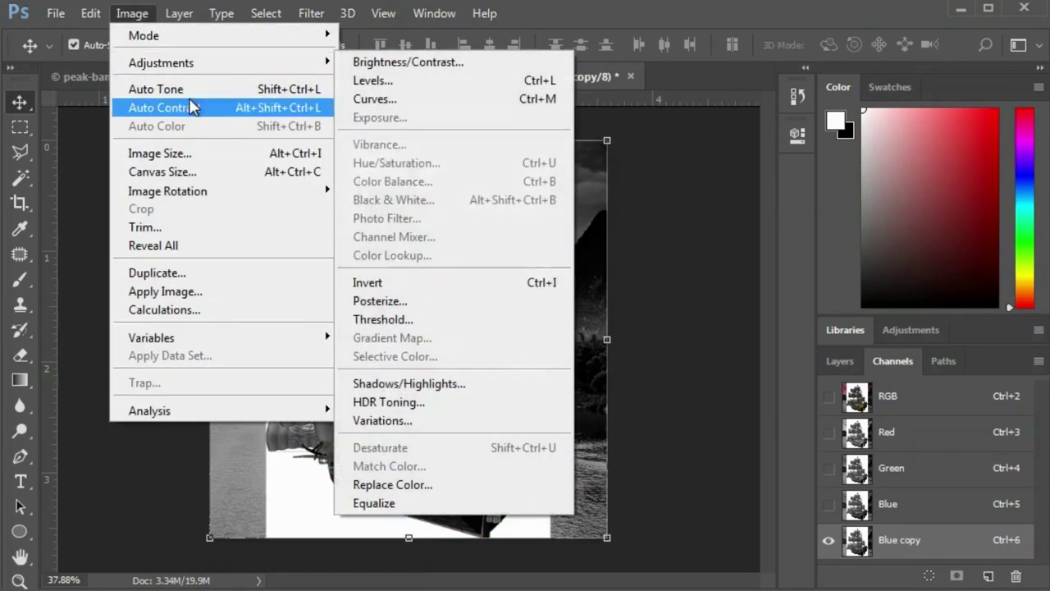
left_click(365, 76)
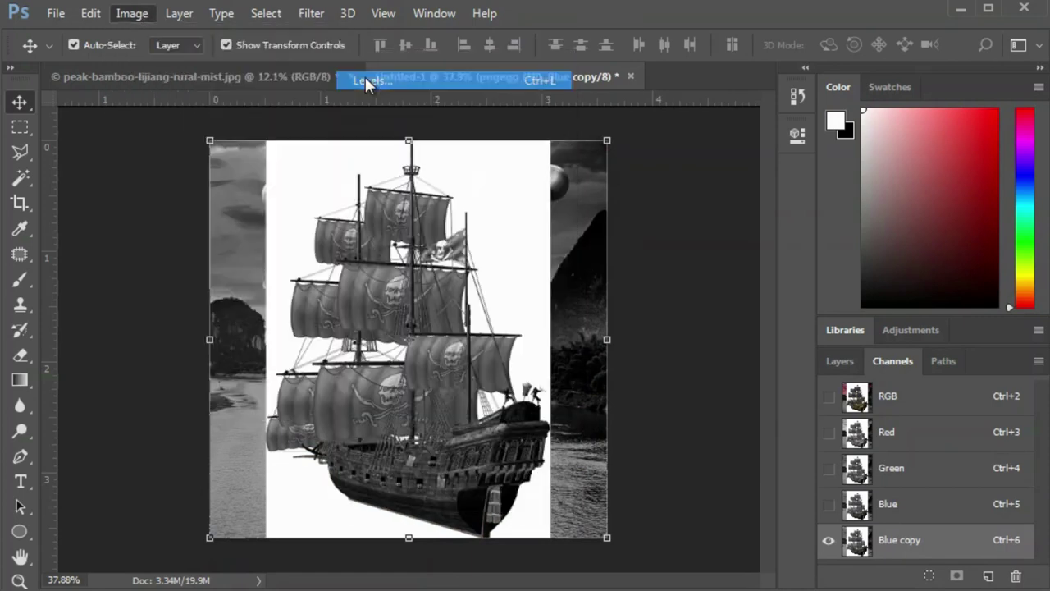
left_click_drag(642, 245, 777, 238)
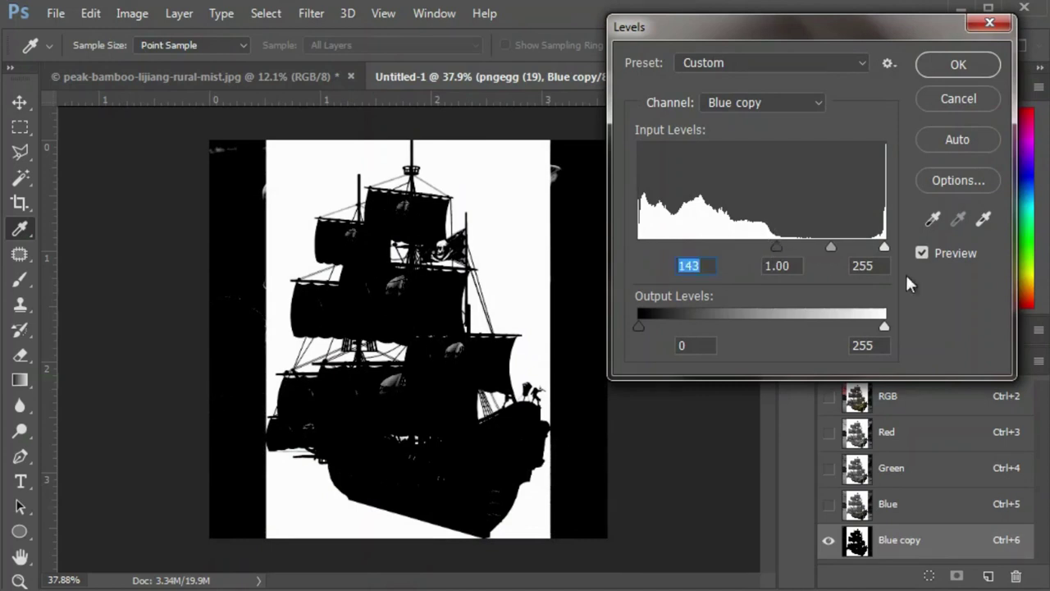
left_click(955, 64)
Load the Blue copy channel as a selection and return to the RGB image and Layers.
left_click_drag(917, 544, 930, 576)
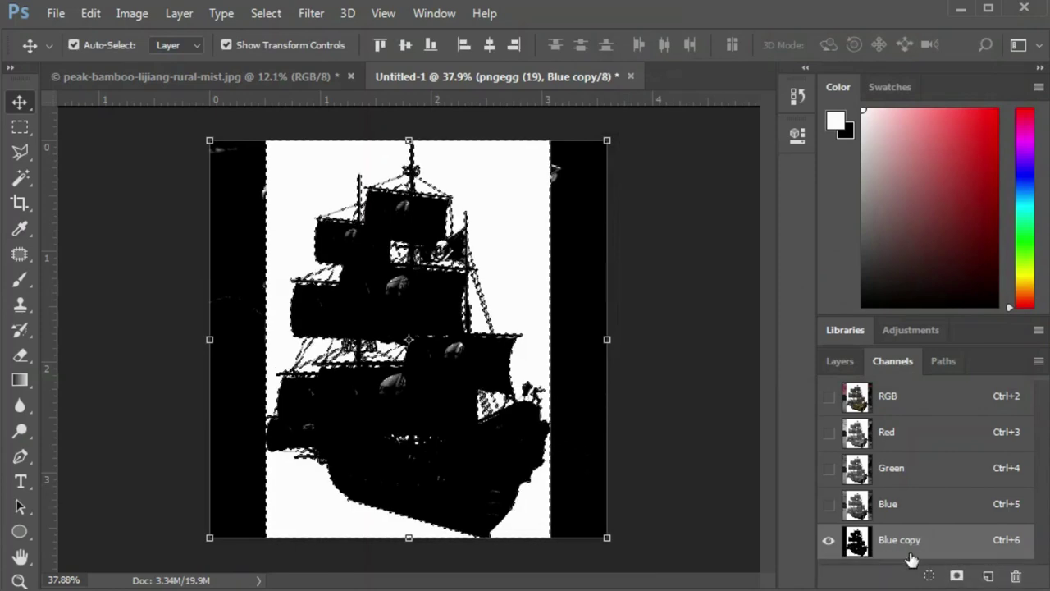
left_click(849, 362)
left_click(931, 478)
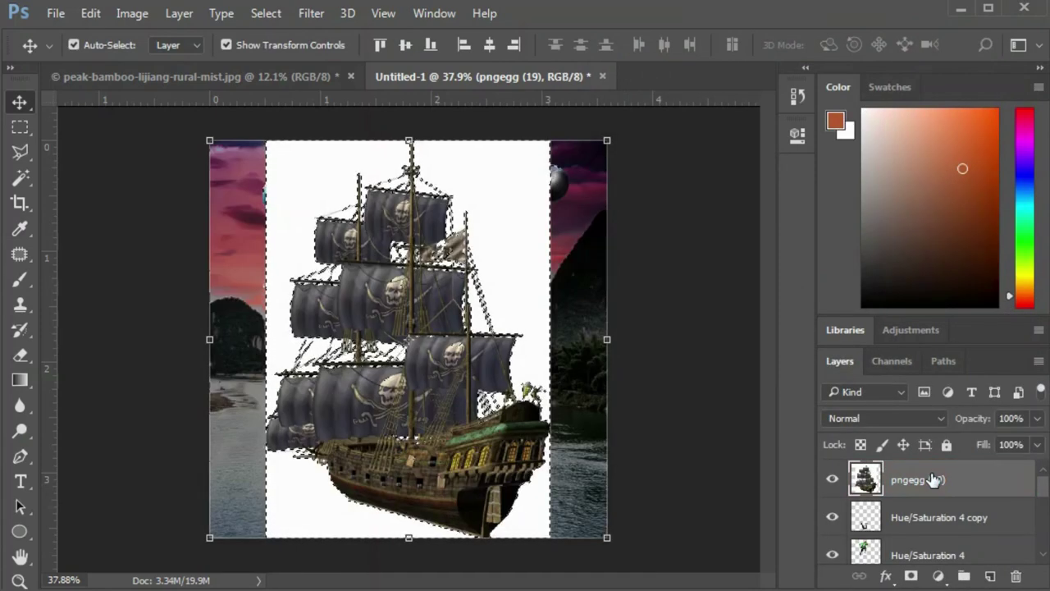
Delete the ship's white background, then scale it to about a third and move it onto the river.
key("Delete")
key("ctrl+d")
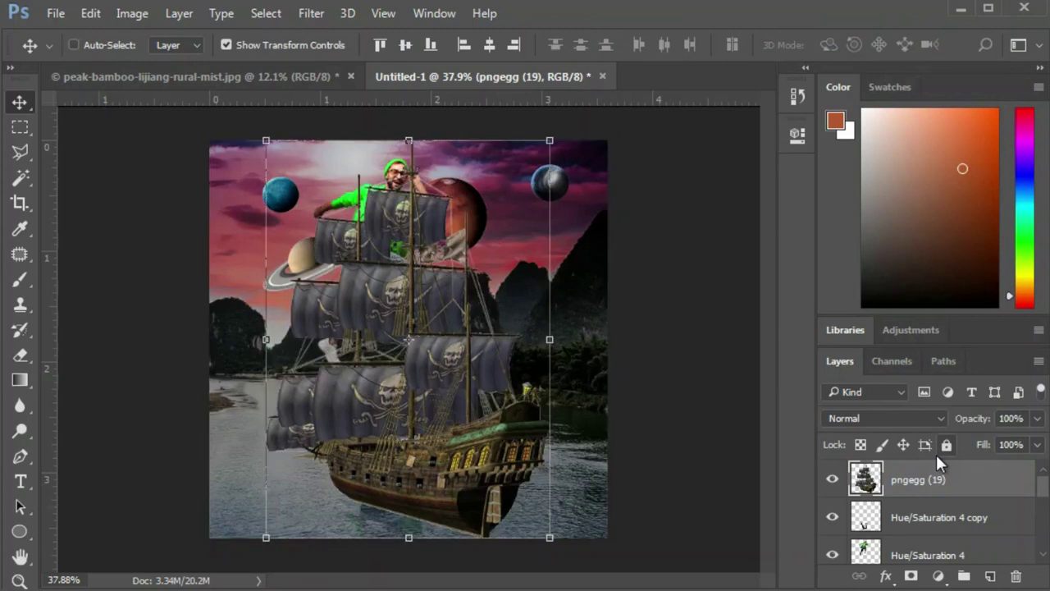
left_click_drag(554, 139, 456, 272)
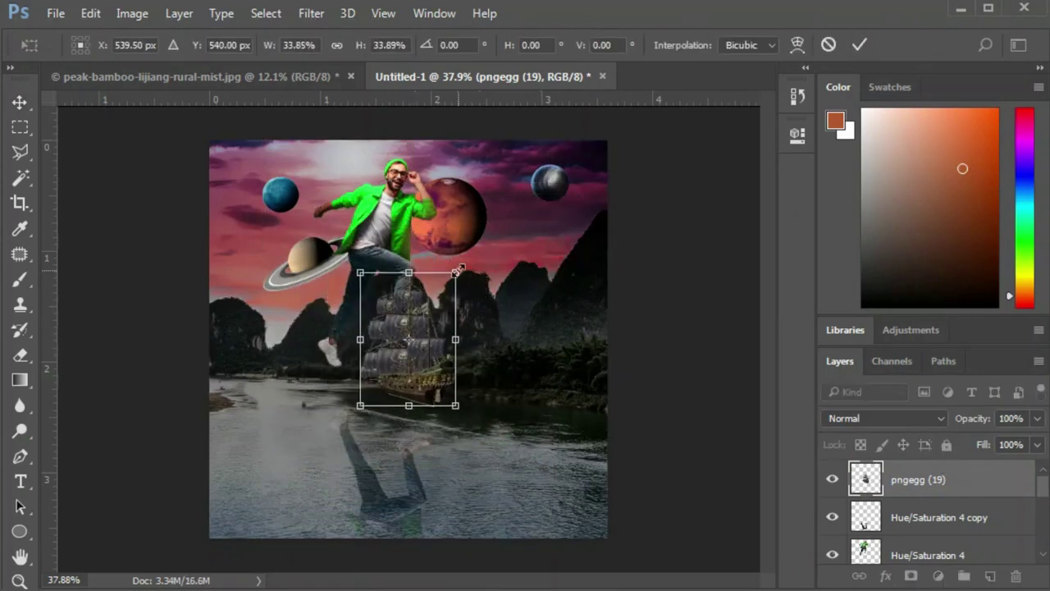
mouse_move(410, 318)
left_mouse_down()
mouse_move(522, 414)
mouse_move(304, 421)
left_mouse_up()
key("Return")
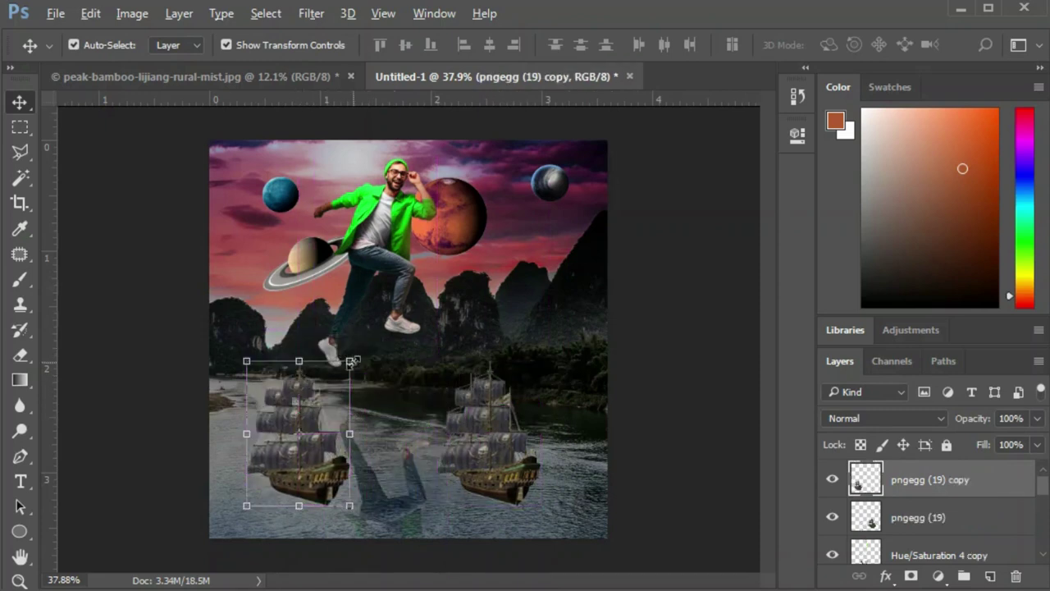
Shrink the ship copy to about half size and move it up and left on the river.
left_click_drag(350, 361, 324, 399, "alt")
left_click_drag(305, 450, 283, 443)
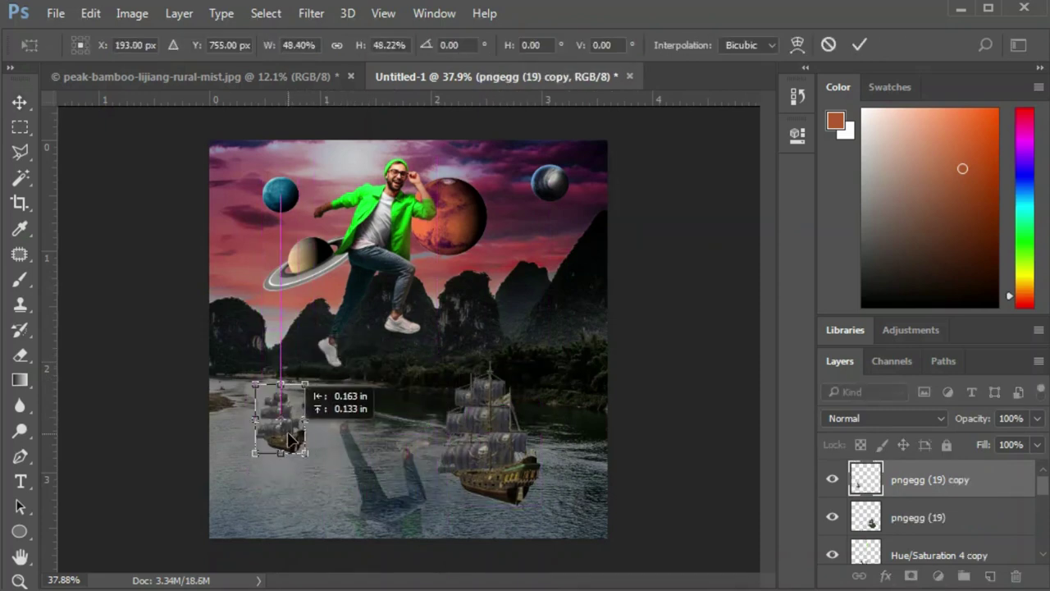
key("Return")
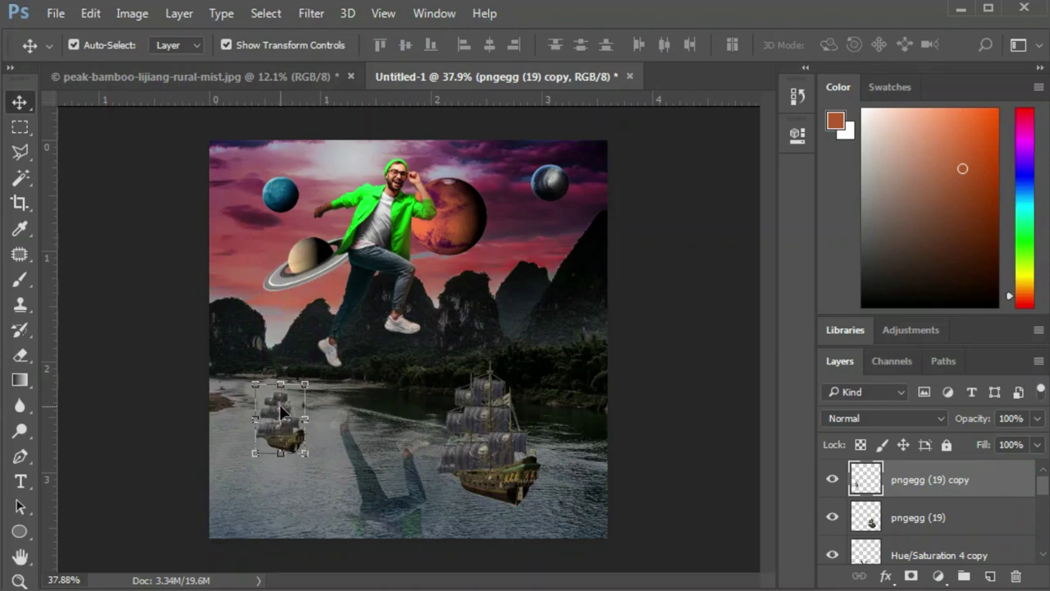
right_click(281, 411)
left_click(292, 413)
Flip the ship copy horizontally with Free Transform.
key("ctrl+t")
right_click(284, 400)
left_click(327, 359)
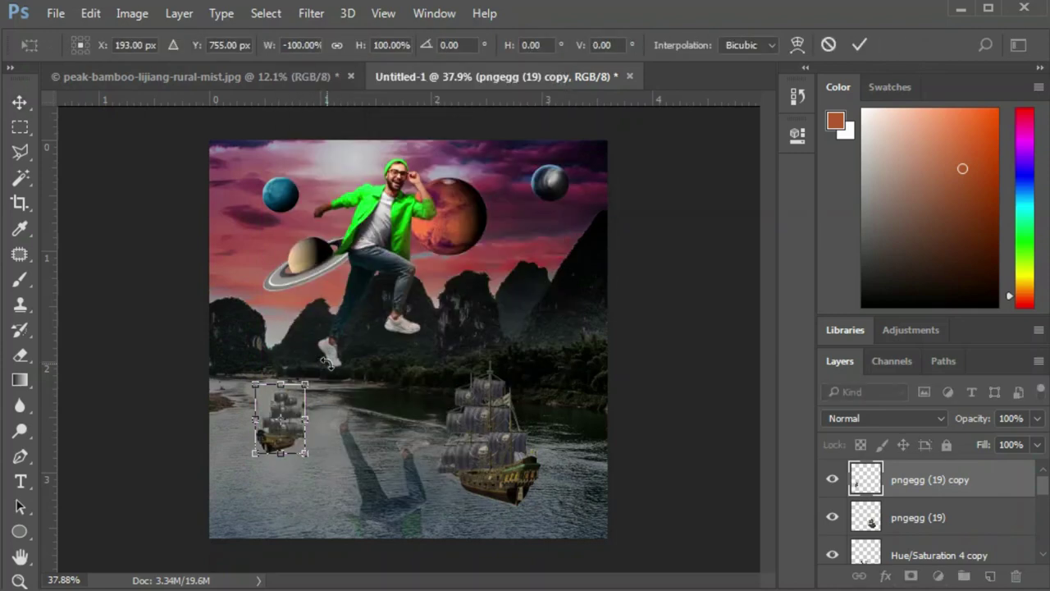
key("Return")
Nudge the large ship right and scale a third ship to about 43% mid-river.
left_click(730, 371)
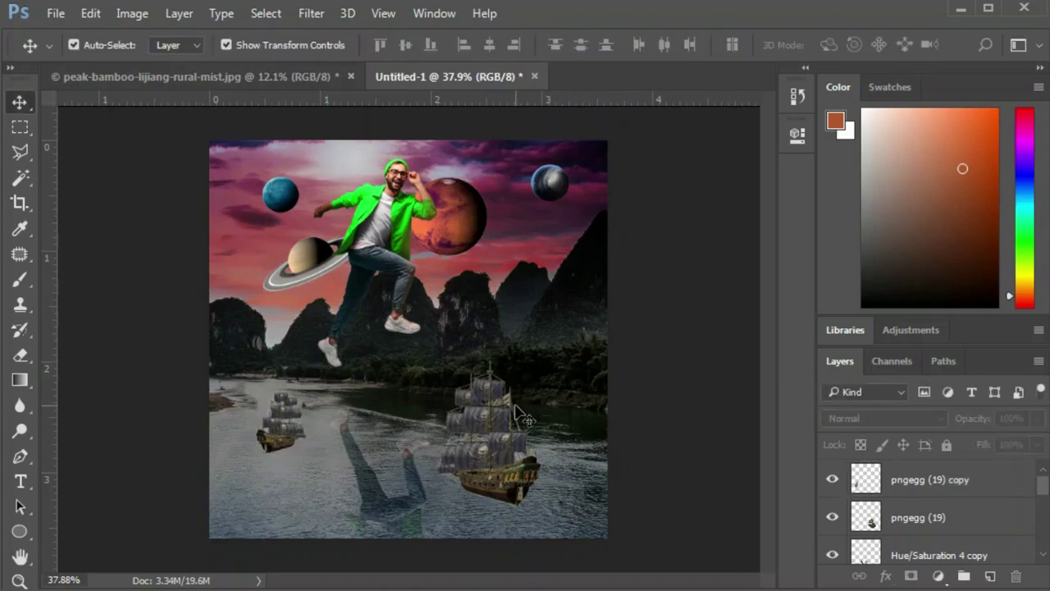
mouse_move(502, 446)
left_mouse_down()
mouse_move(527, 449)
mouse_move(392, 435)
left_mouse_up()
scroll(528, 449, "up", 3)
left_click_drag(484, 289, 419, 382)
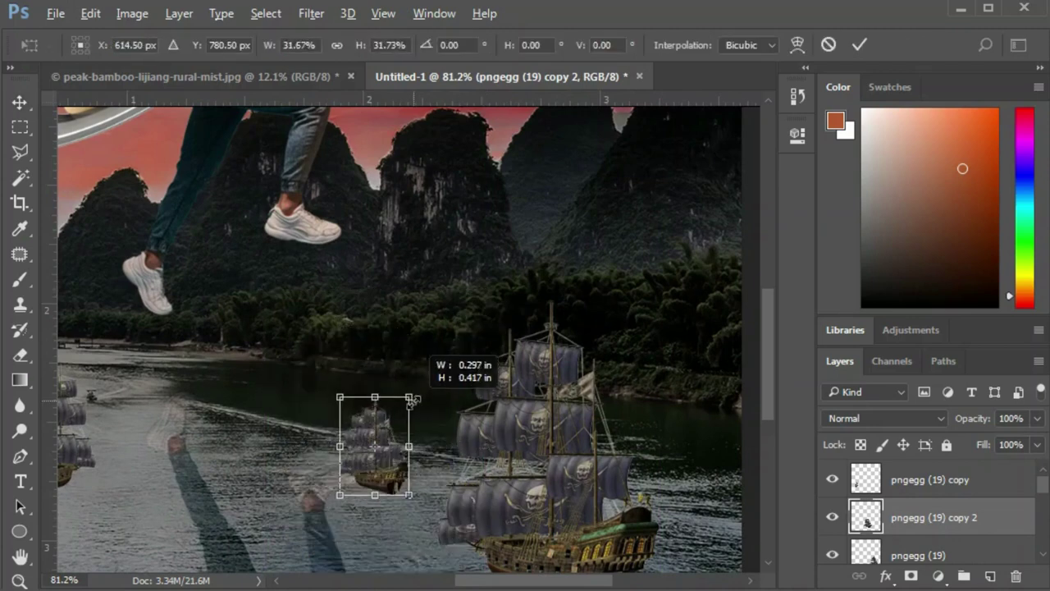
mouse_move(349, 437)
left_mouse_down()
mouse_move(264, 441)
mouse_move(273, 435)
left_mouse_up()
left_click_drag(336, 353, 341, 343)
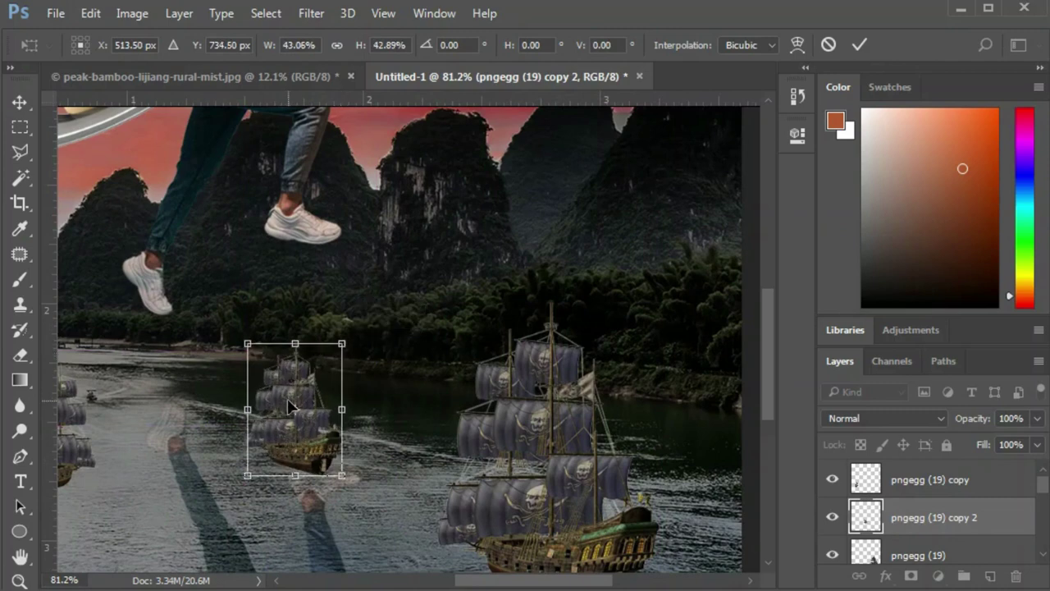
key("Return")
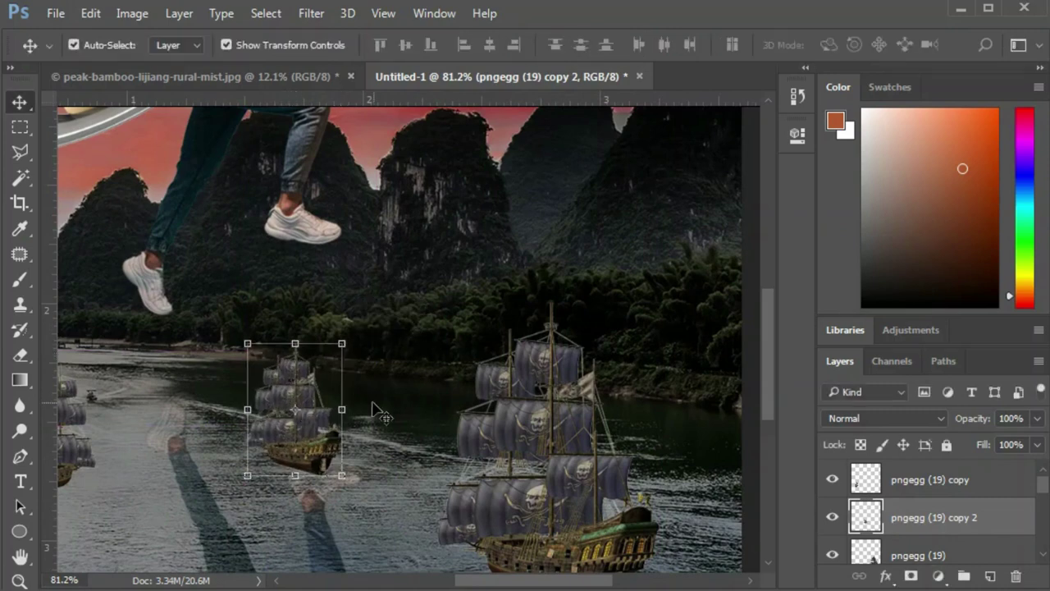
Deselect, zoom in on the composition, and switch to the Galaxy tutorial image folder.
scroll(373, 410, "down", 3)
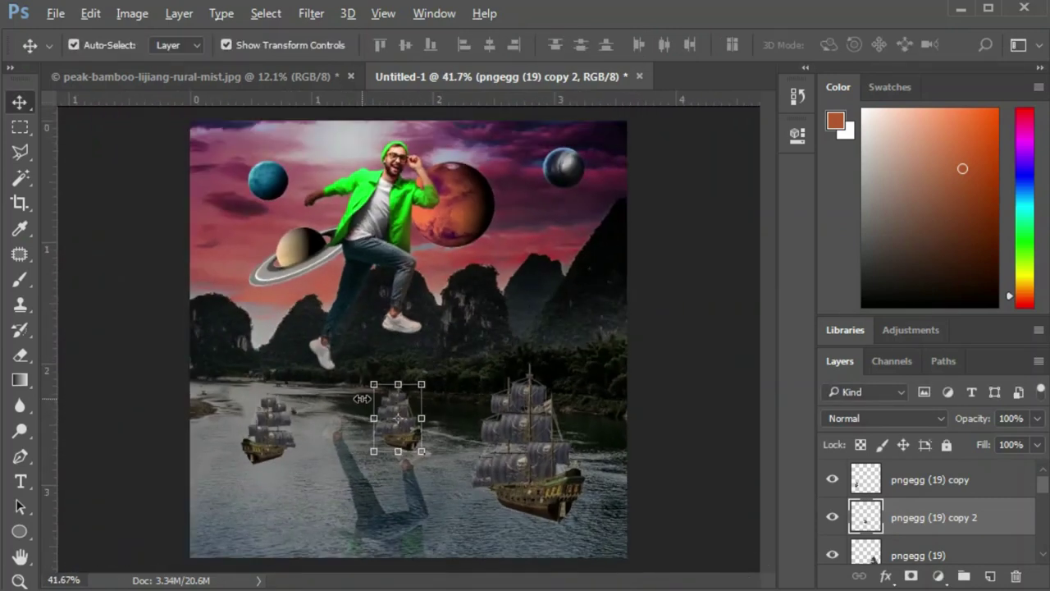
left_click(672, 384)
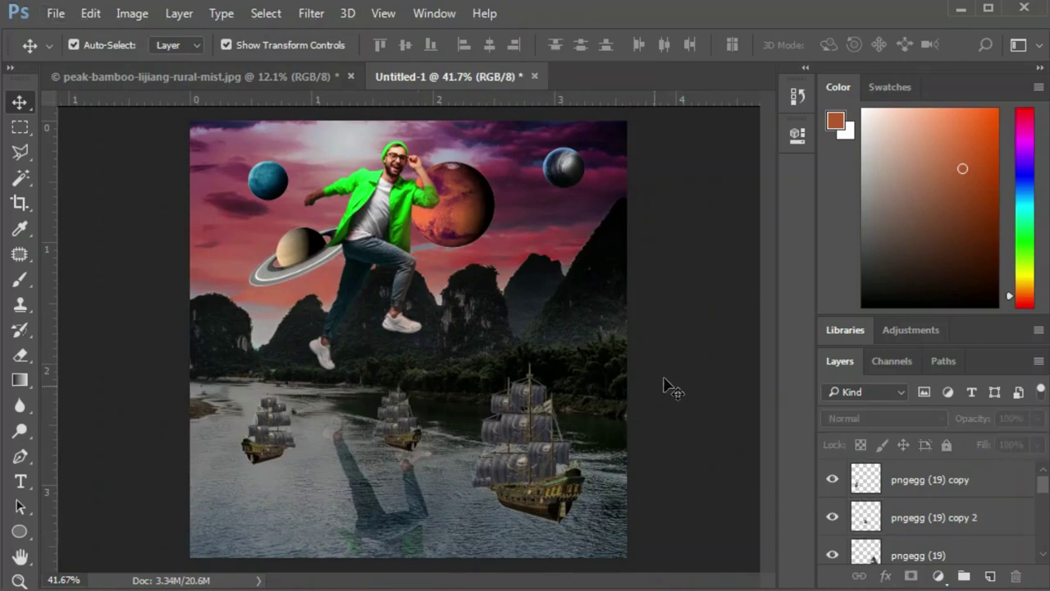
scroll(421, 429, "up", 1)
scroll(431, 431, "down", 2)
scroll(435, 433, "up", 1)
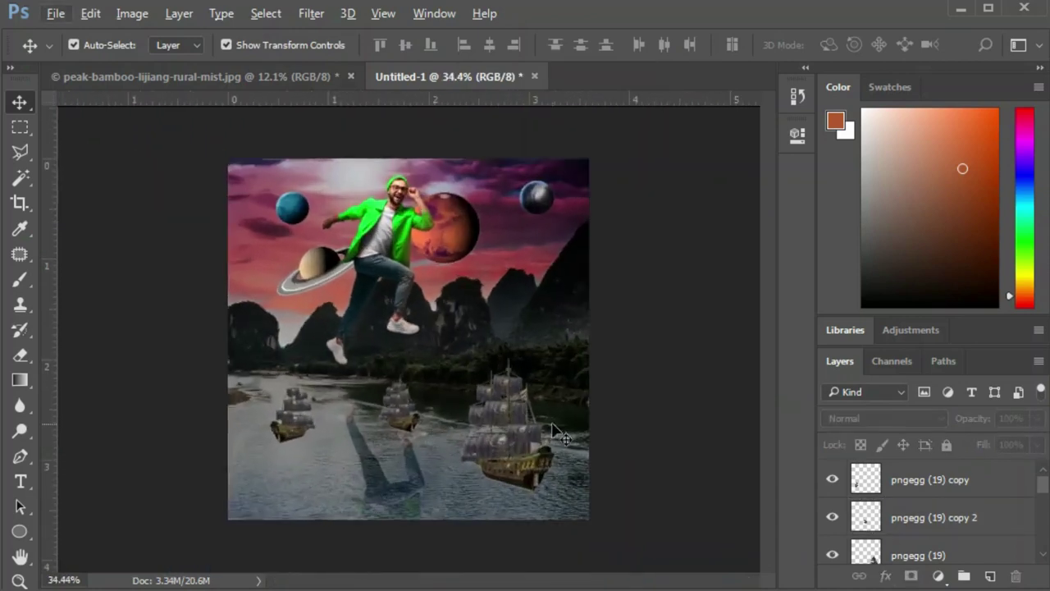
key("ctrl+plus")
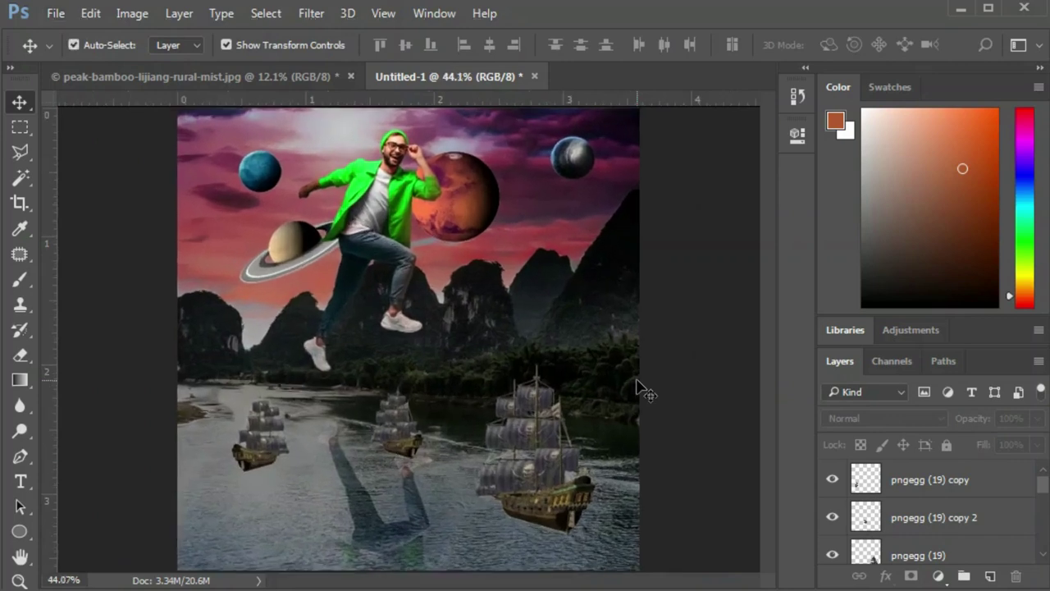
scroll(613, 419, "down", 1)
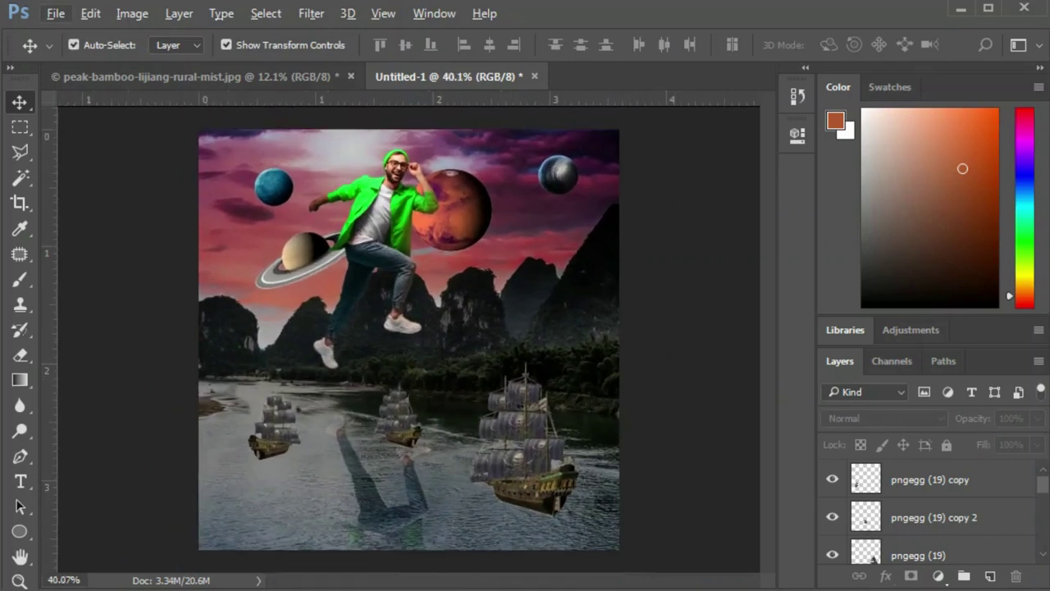
key("alt+Tab")
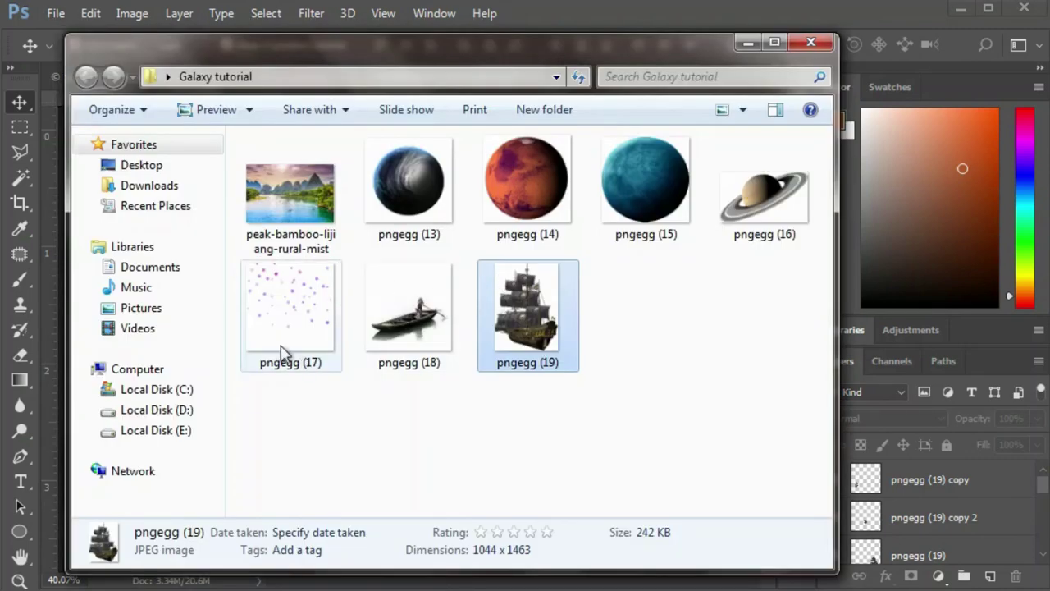
Place the purple star image pngegg (17), rasterize it, and delete its white background.
mouse_move(281, 352)
left_mouse_down()
mouse_move(297, 484)
mouse_move(386, 328)
left_mouse_up()
key("alt+Tab")
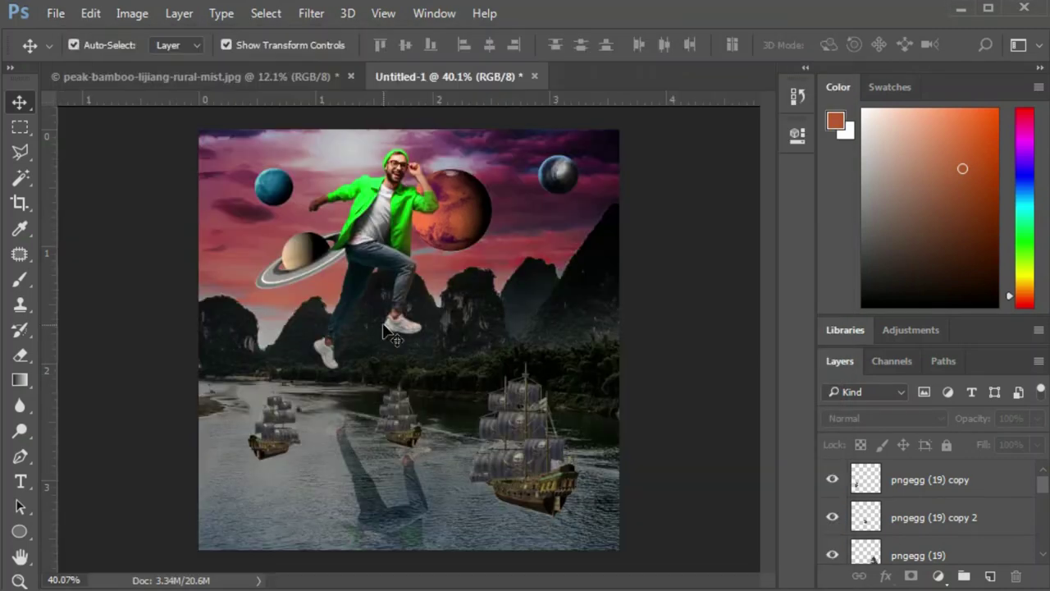
key("Return")
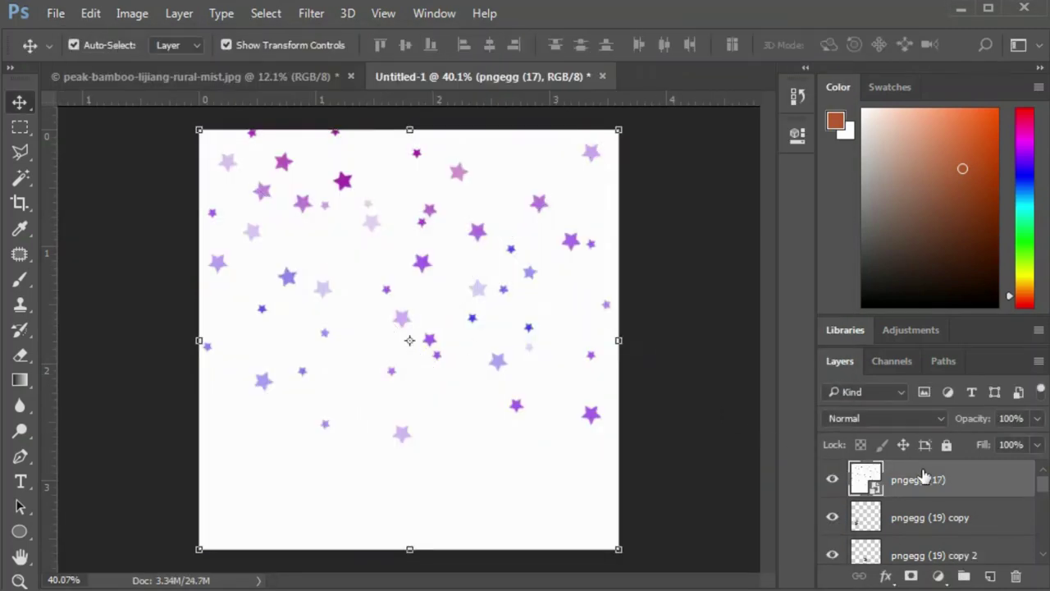
right_click(923, 476)
left_click(566, 413)
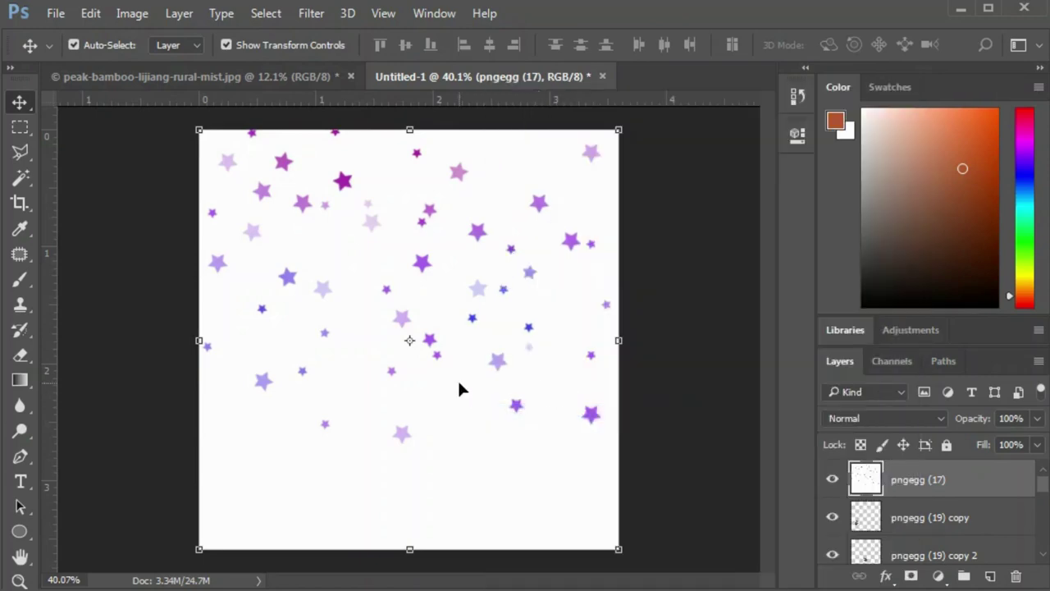
key("w")
left_click(474, 454)
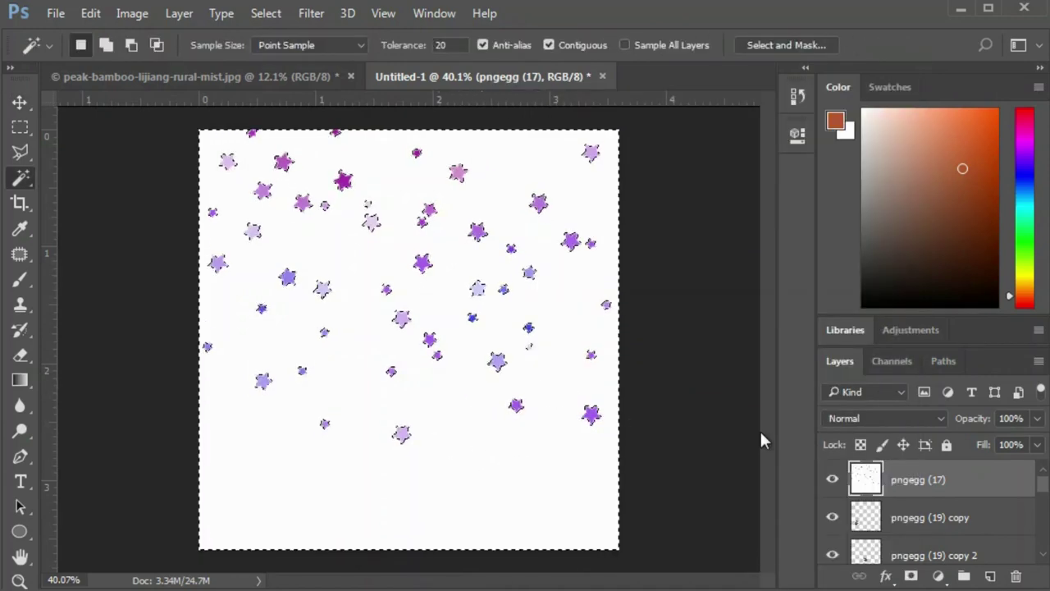
key("Delete")
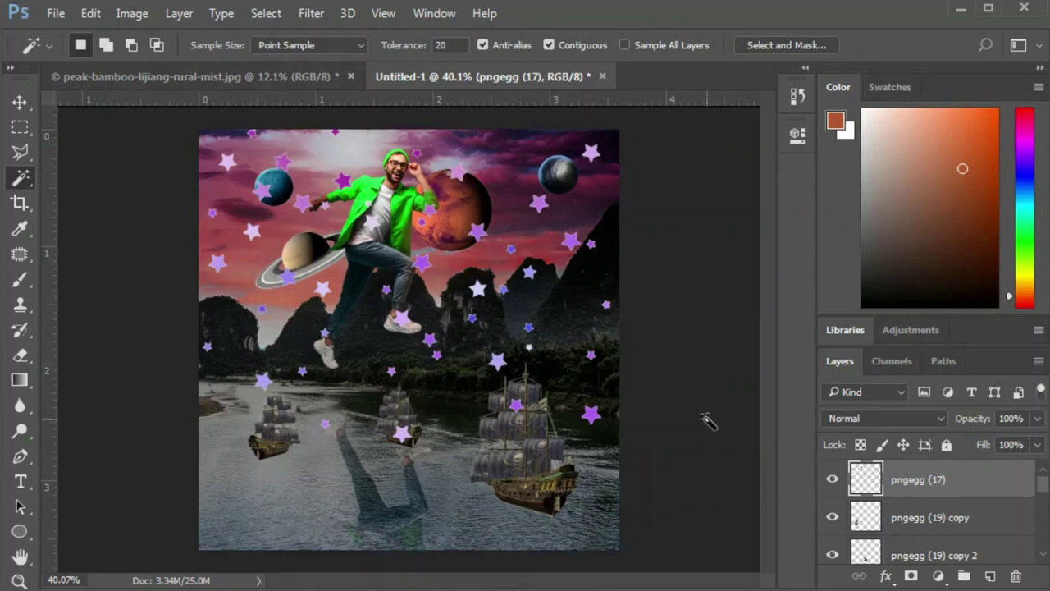
Give the star layer a white Gradient Overlay.
key("v")
left_click(886, 576)
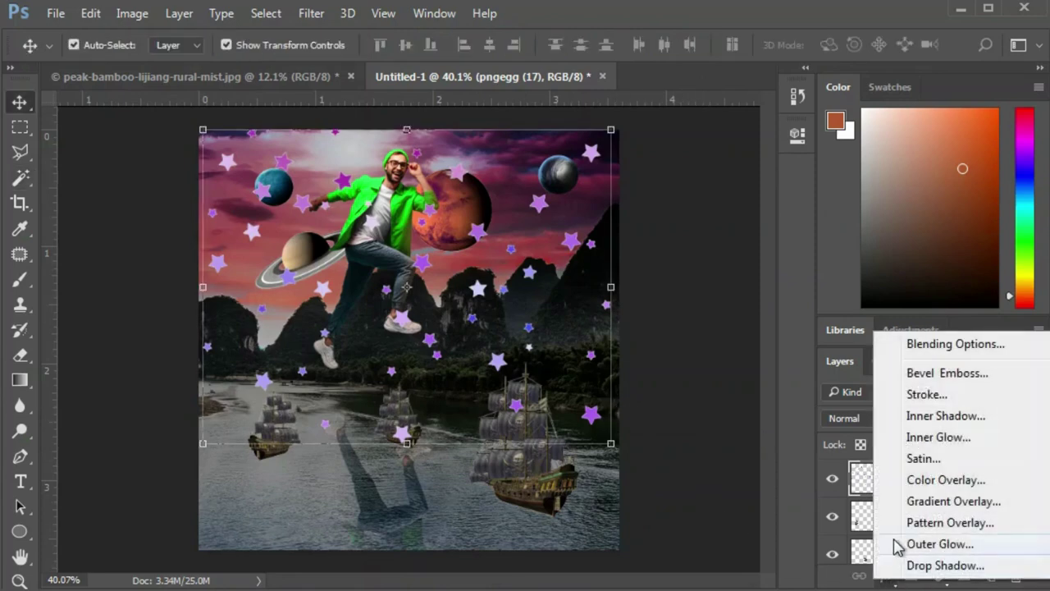
left_click(957, 499)
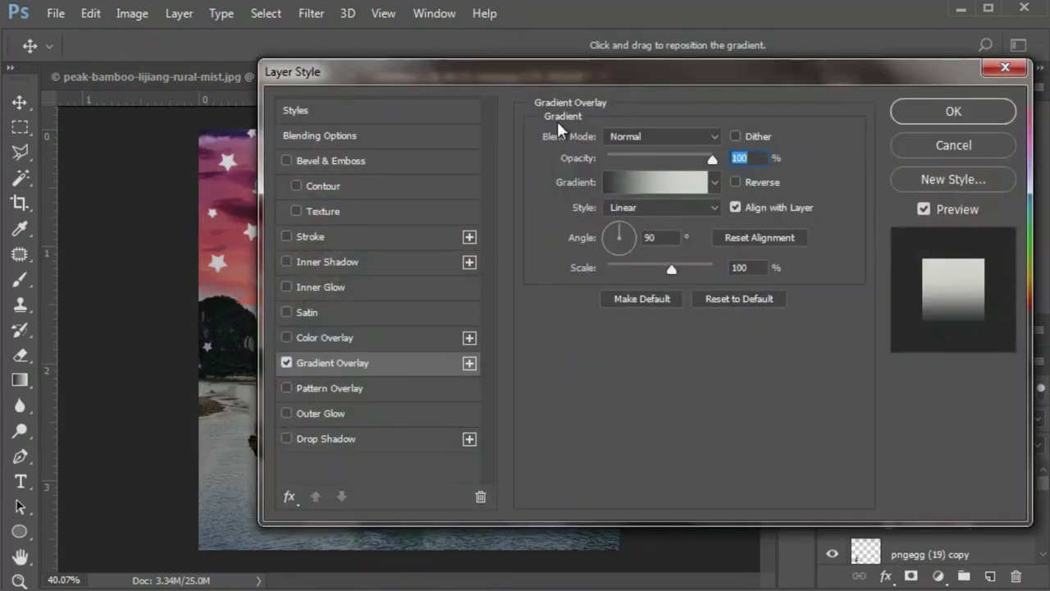
left_click_drag(541, 72, 378, 63)
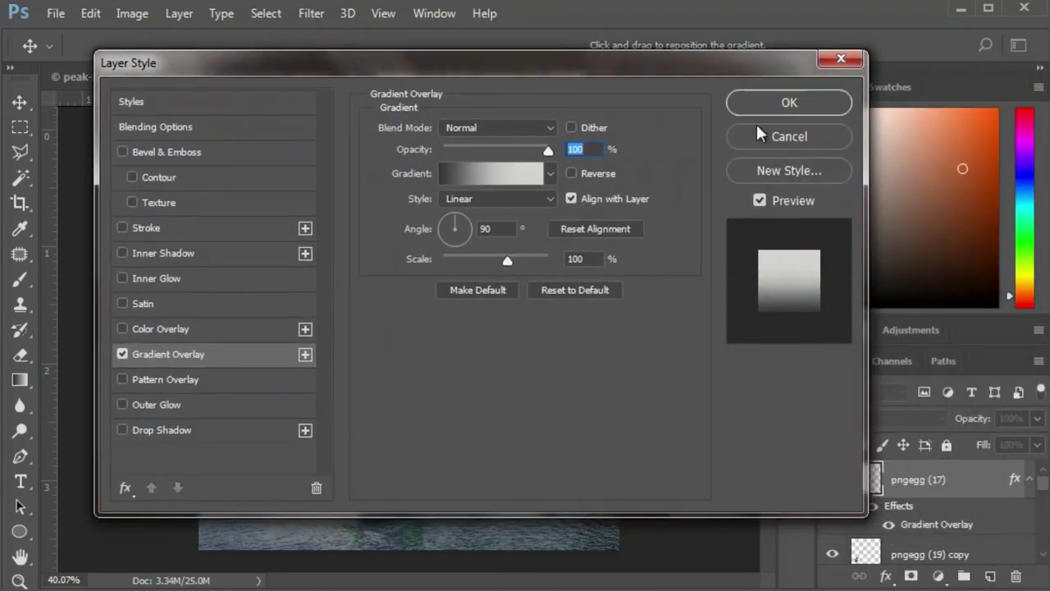
left_click(779, 105)
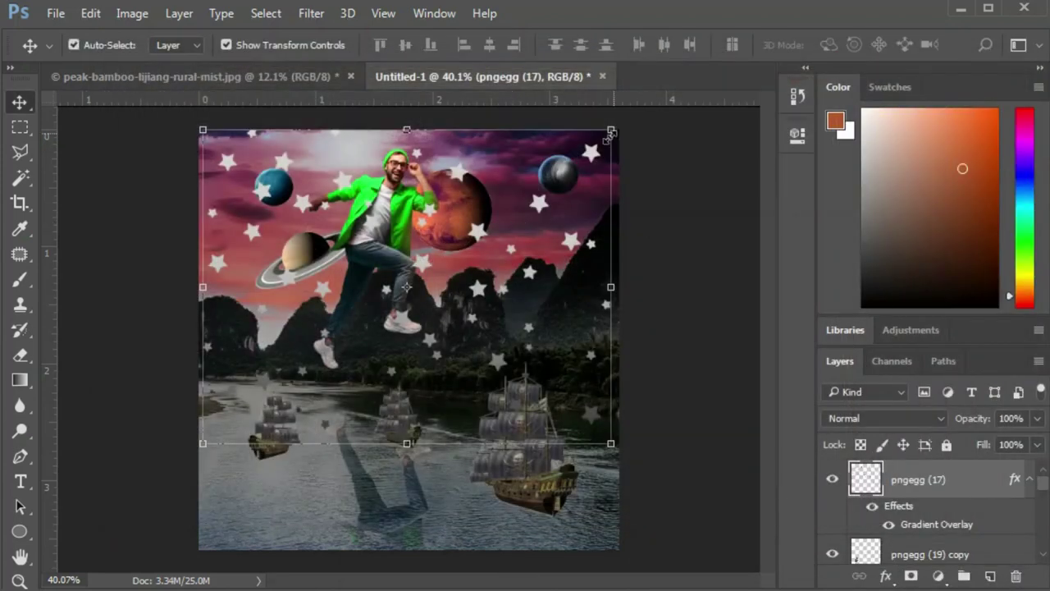
Shrink the stars to about half size and position them in the upper-right sky.
left_click_drag(611, 131, 509, 209)
mouse_move(477, 246)
left_mouse_down()
mouse_move(532, 194)
mouse_move(584, 172)
left_mouse_up()
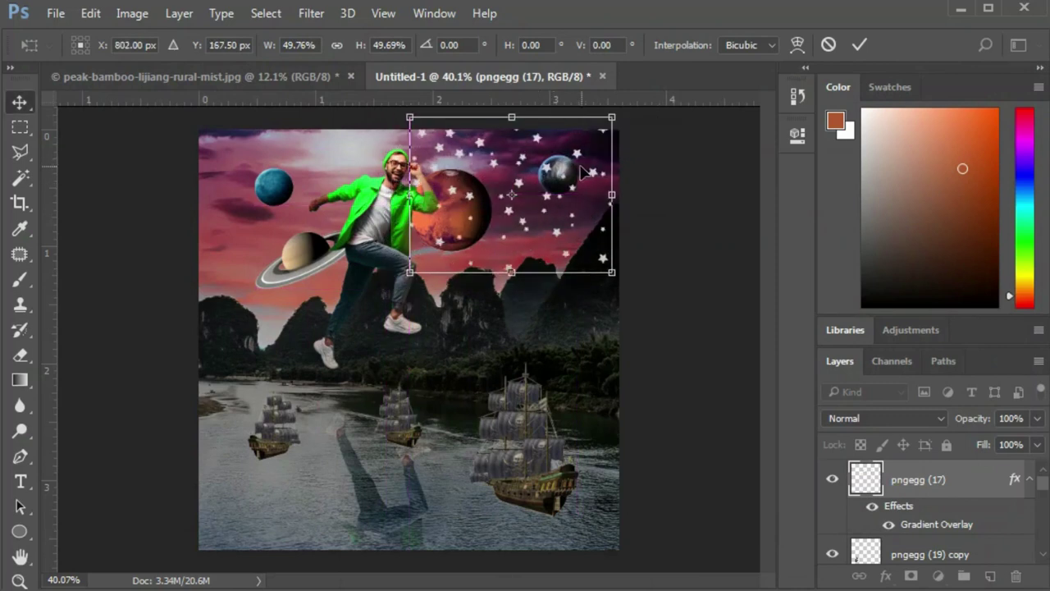
key("Return")
key("shift+Right")
key("shift+Right")
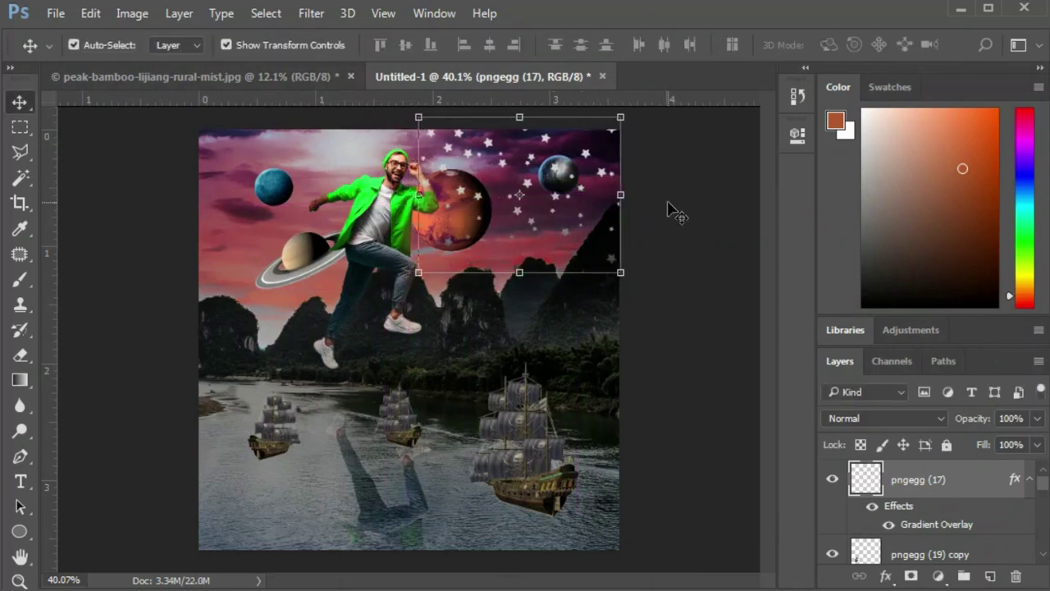
key("shift+Right")
left_click(669, 212)
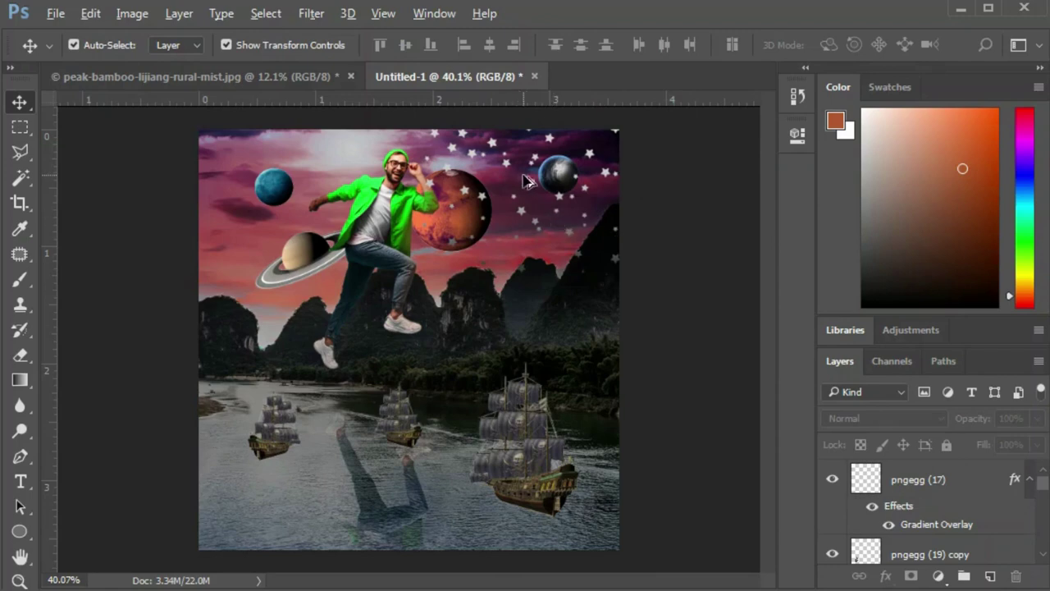
left_click_drag(529, 187, 333, 182)
Duplicate the star patch to the left and fade the newest copy to about 53% opacity.
left_click_drag(242, 174, 212, 174)
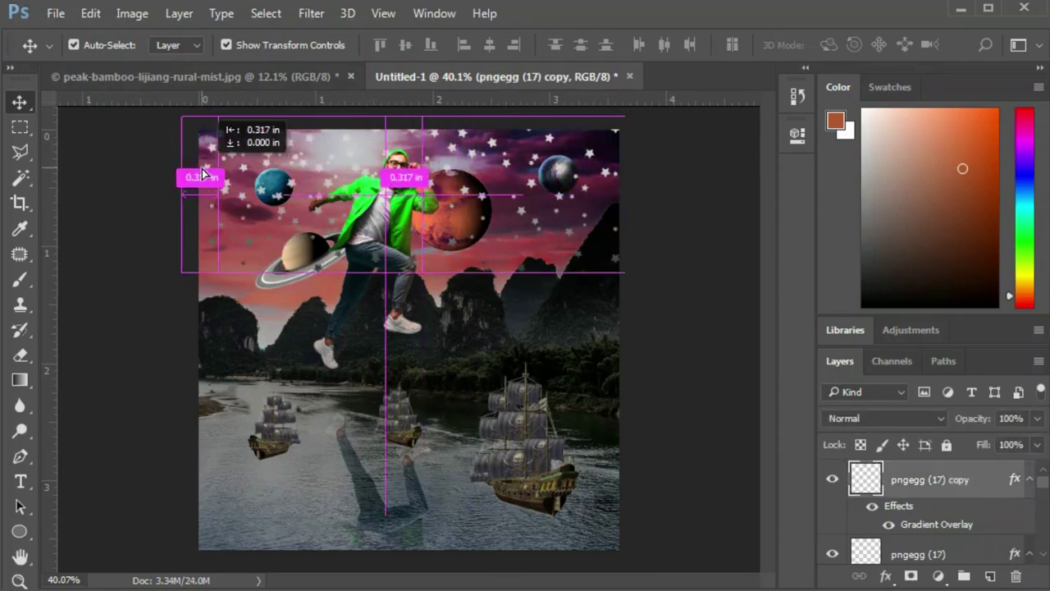
left_click(640, 228)
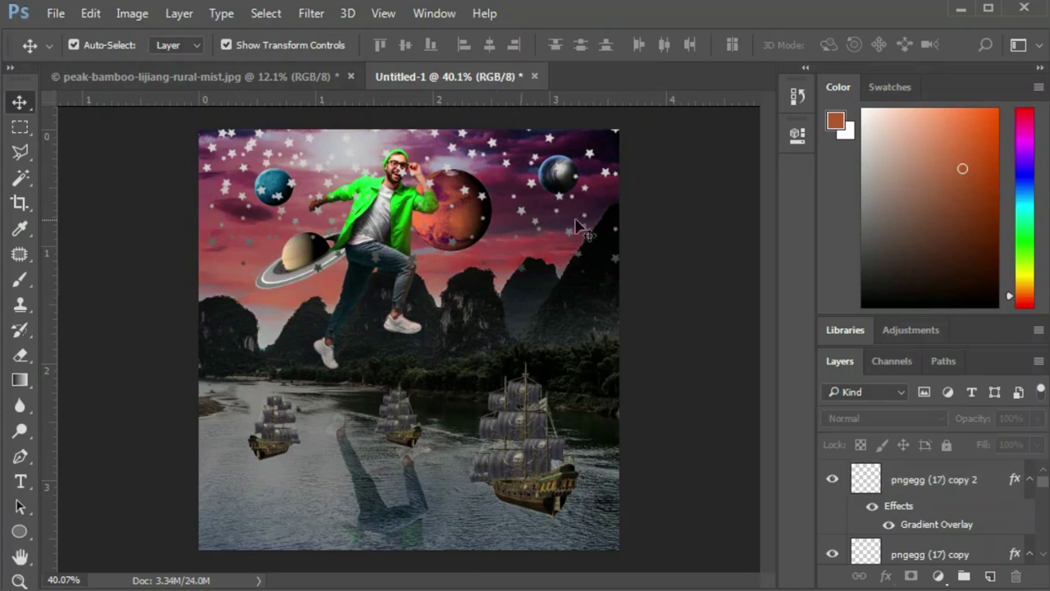
left_click(294, 187)
left_click(1038, 418)
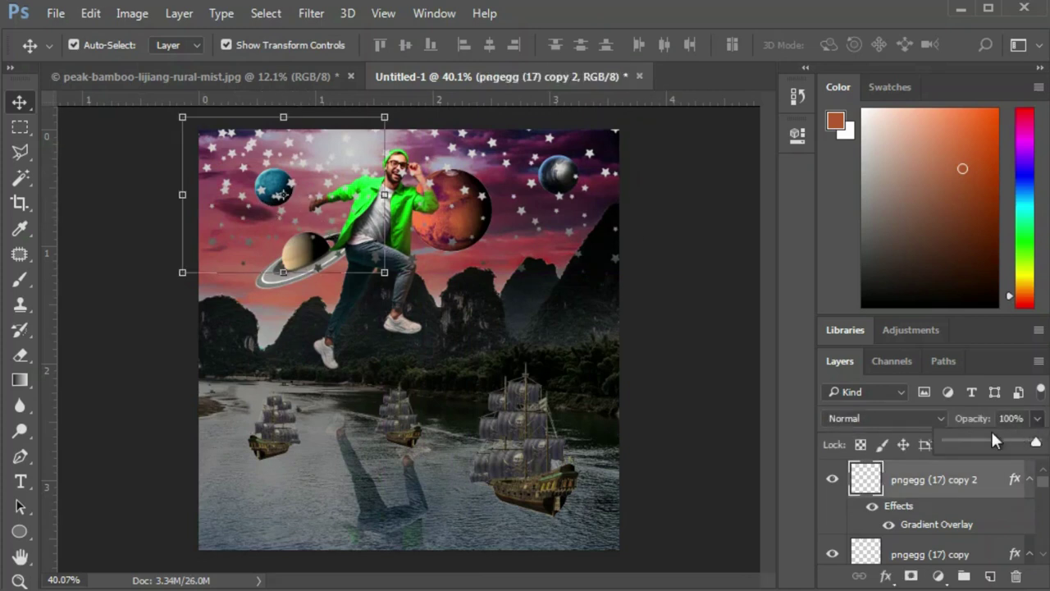
left_click(623, 223)
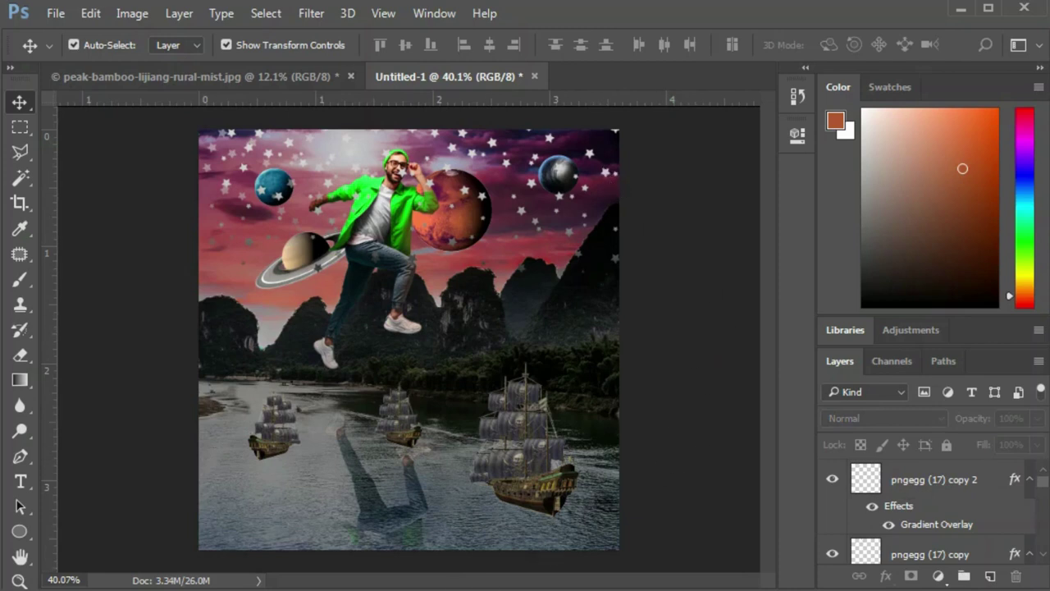
Fade the other star copy to 51% opacity.
left_click(940, 493)
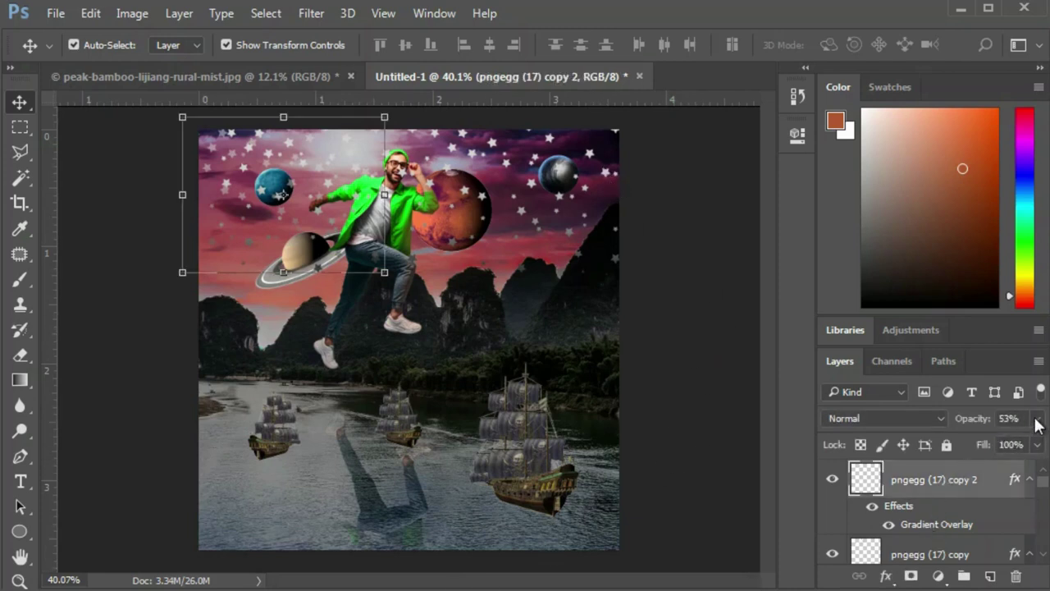
left_click(1036, 420)
left_click(945, 546)
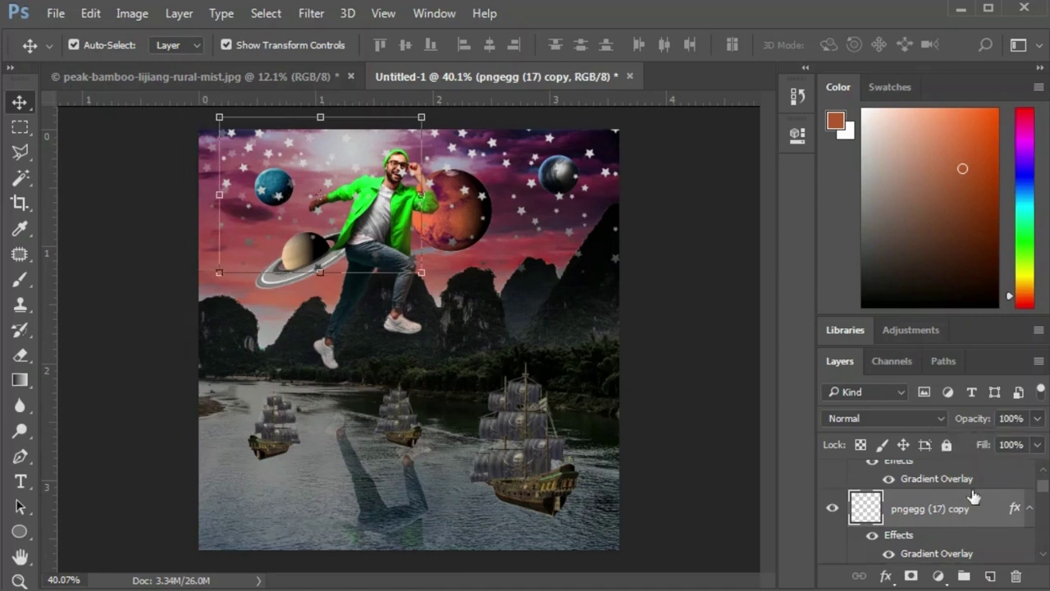
left_click(1039, 418)
left_click_drag(1002, 441, 992, 441)
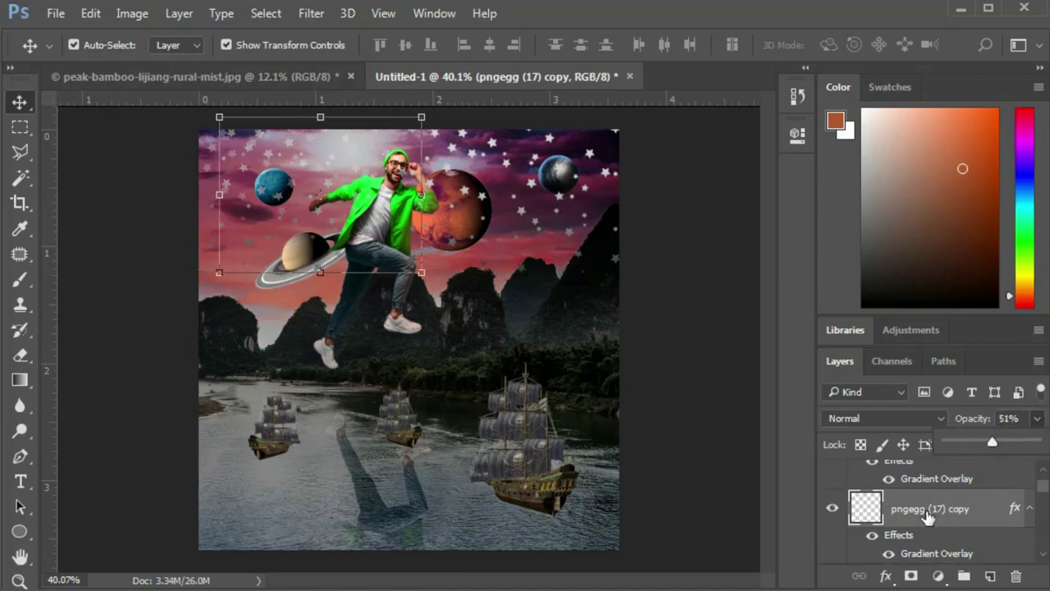
scroll(927, 521, "down", 2)
scroll(927, 521, "down", 2)
Fade the original star layer to 28% opacity.
left_click(933, 475)
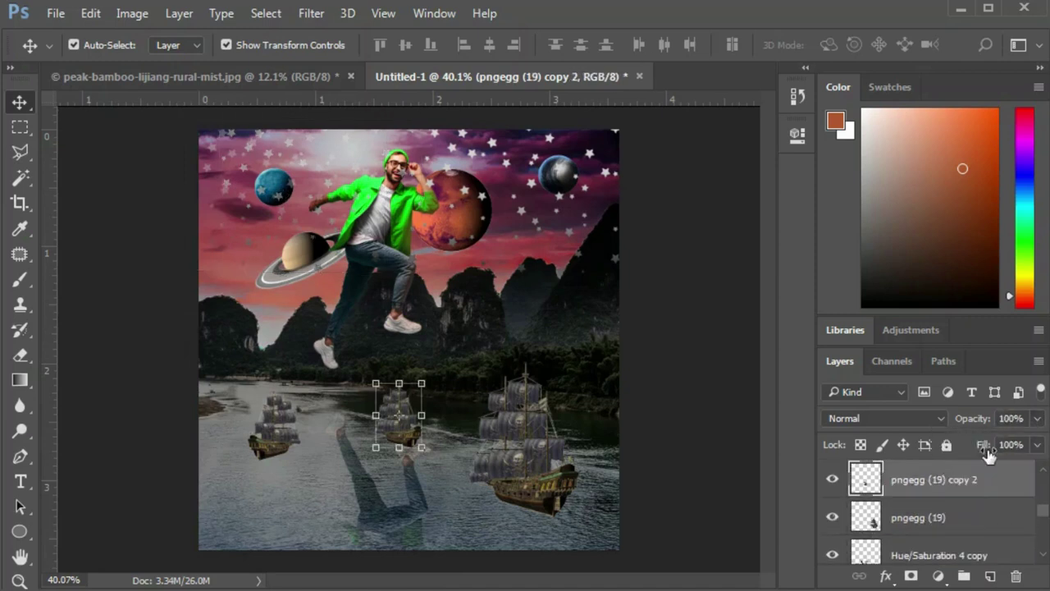
left_click(720, 413)
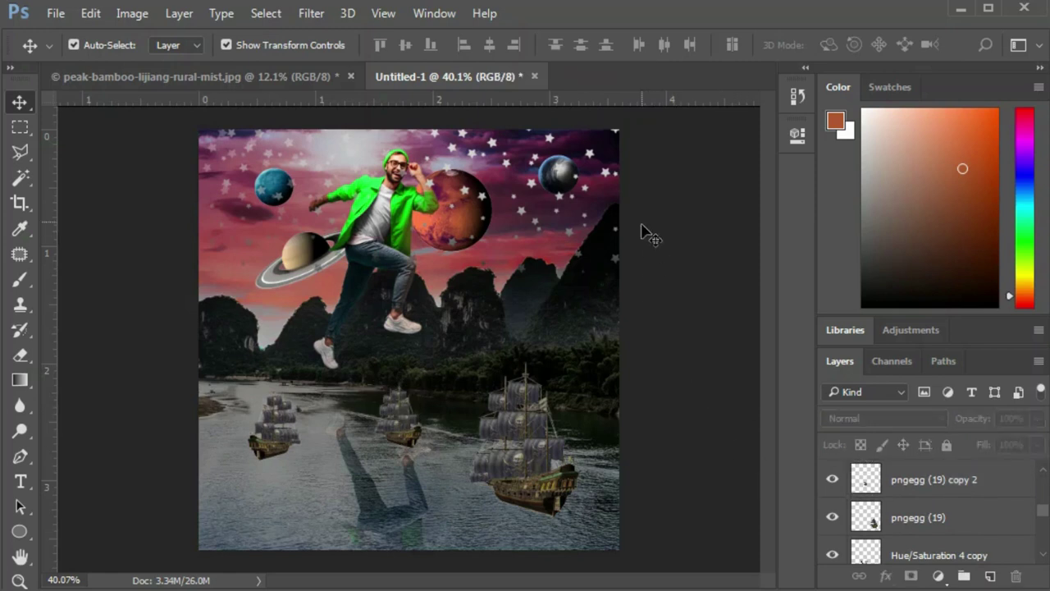
left_click(607, 179)
left_click(722, 356)
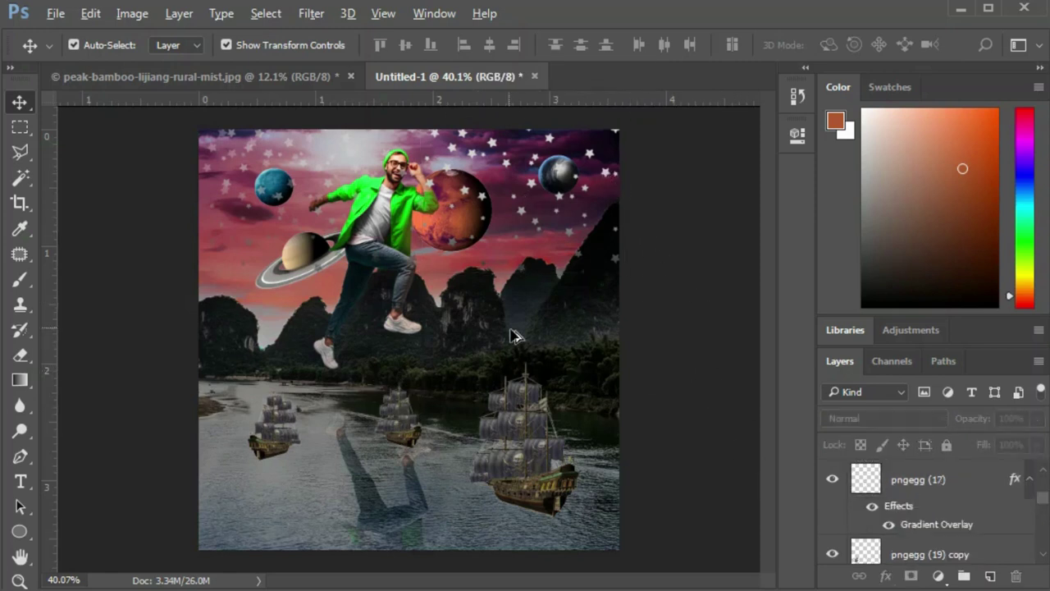
scroll(656, 385, "down", 1)
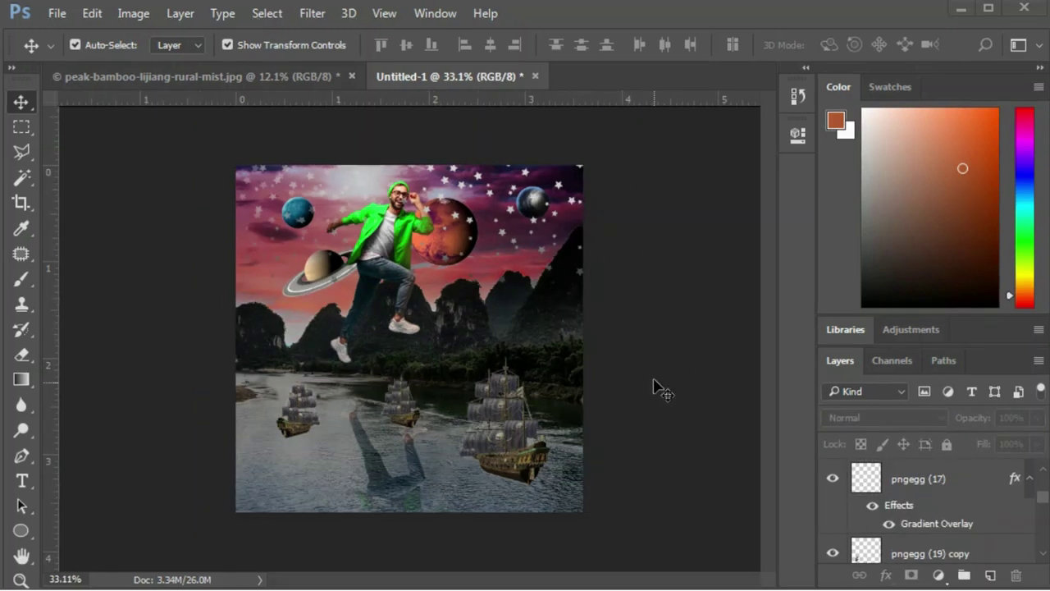
left_click(526, 173)
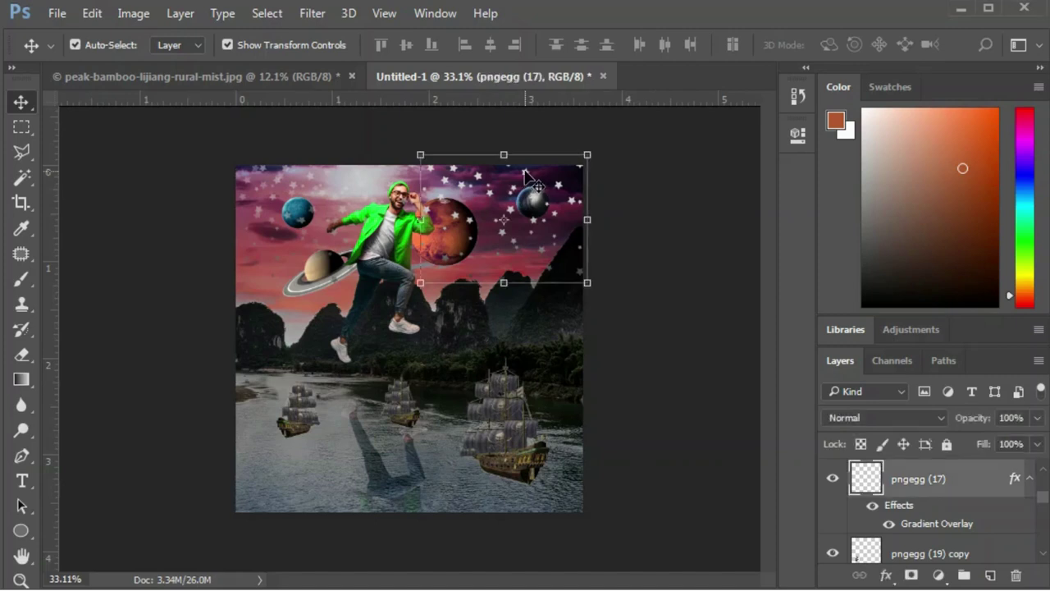
left_click(1036, 418)
left_click_drag(1036, 443, 972, 443)
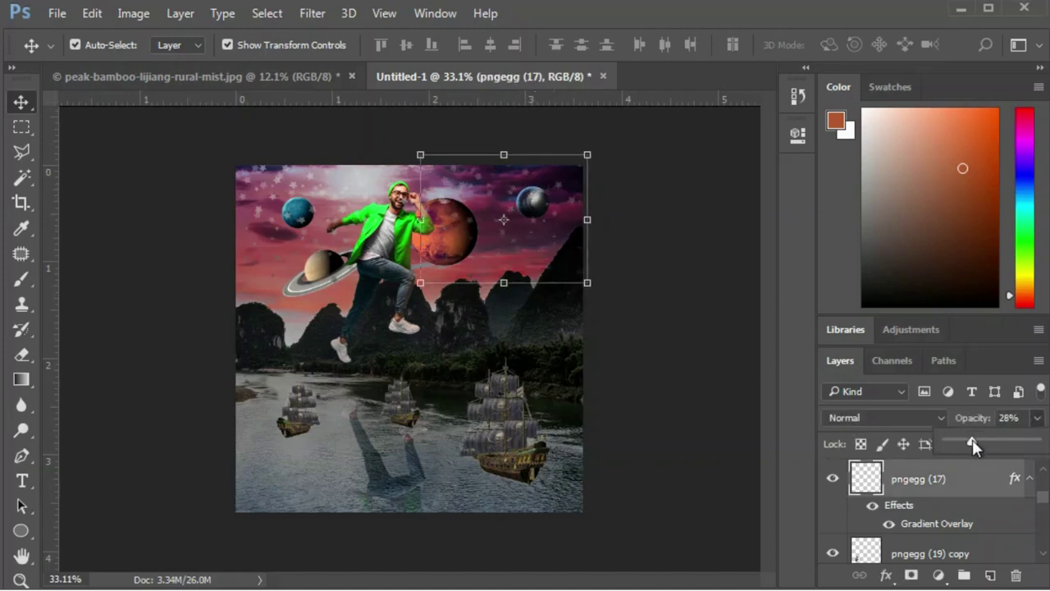
left_click(720, 443)
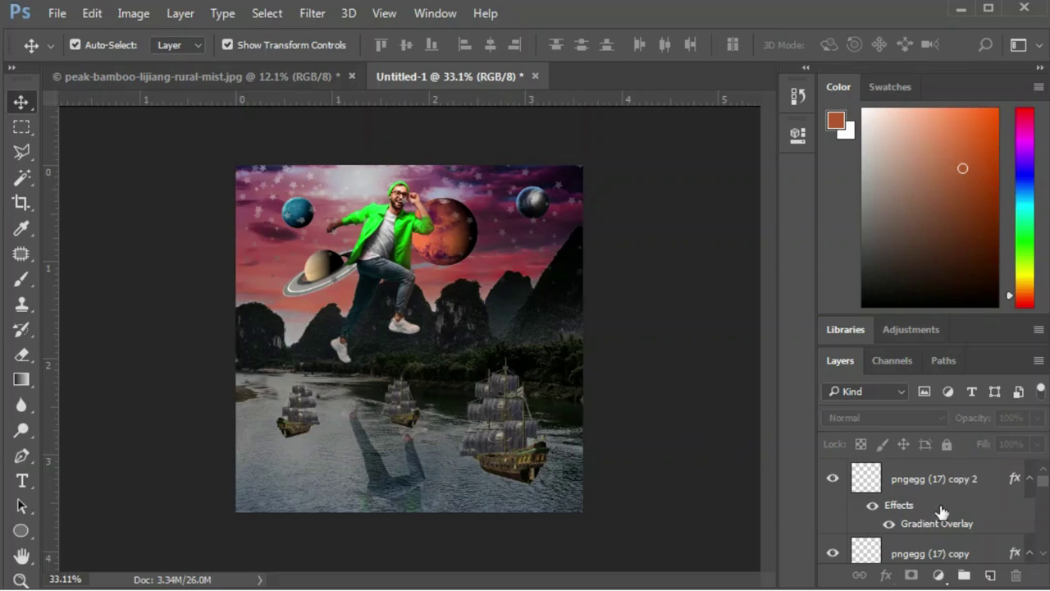
Select all three star layers and drag them lower in the layer stack.
left_click(938, 490)
scroll(928, 535, "down", 1)
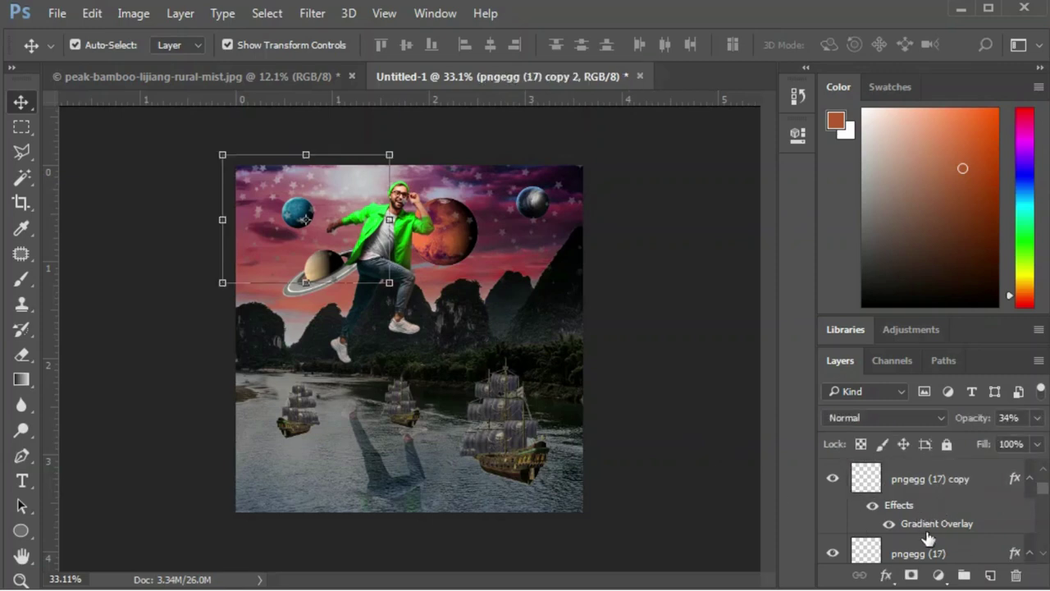
left_click(916, 484, "shift")
scroll(919, 485, "down", 1)
left_click(922, 486, "shift")
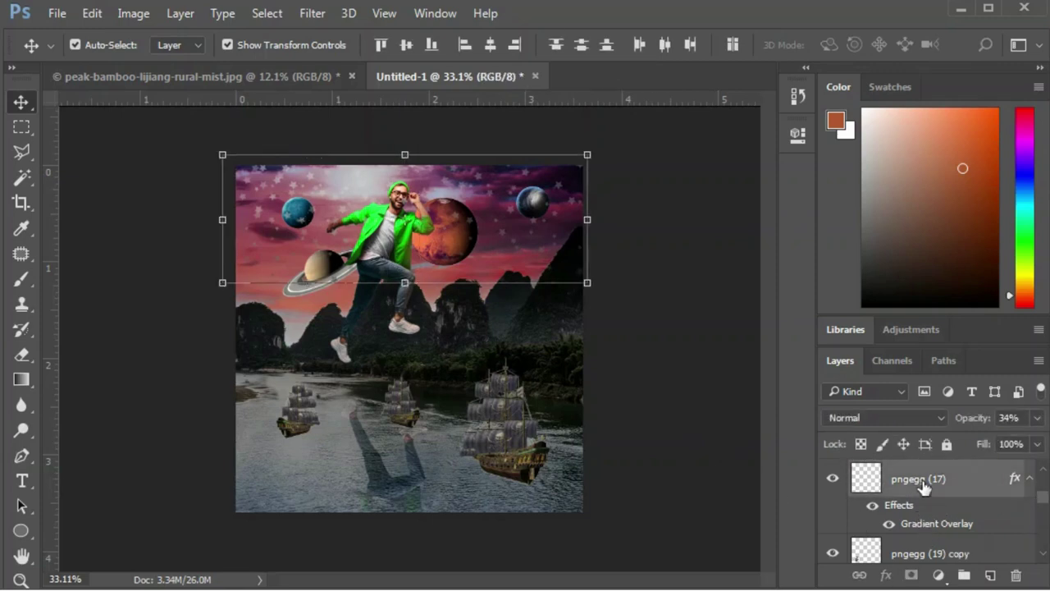
left_click_drag(925, 480, 915, 545)
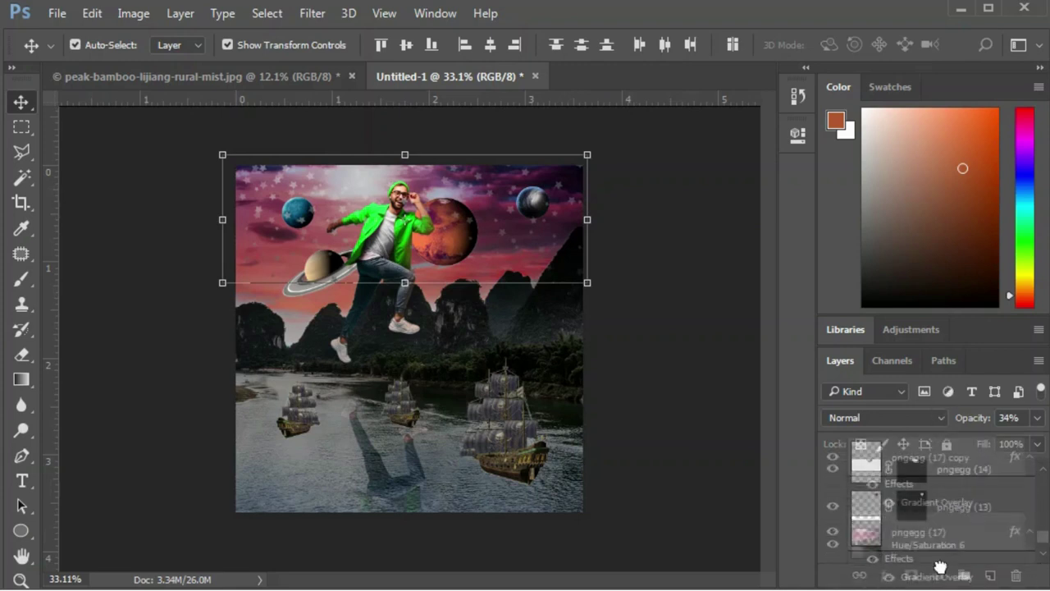
Drop the star layers so copy 2 sits directly above copy, then view the final image.
mouse_move(915, 545)
left_mouse_down()
mouse_move(946, 406)
mouse_move(949, 557)
mouse_move(937, 462)
mouse_move(927, 504)
left_mouse_up()
left_click(714, 357)
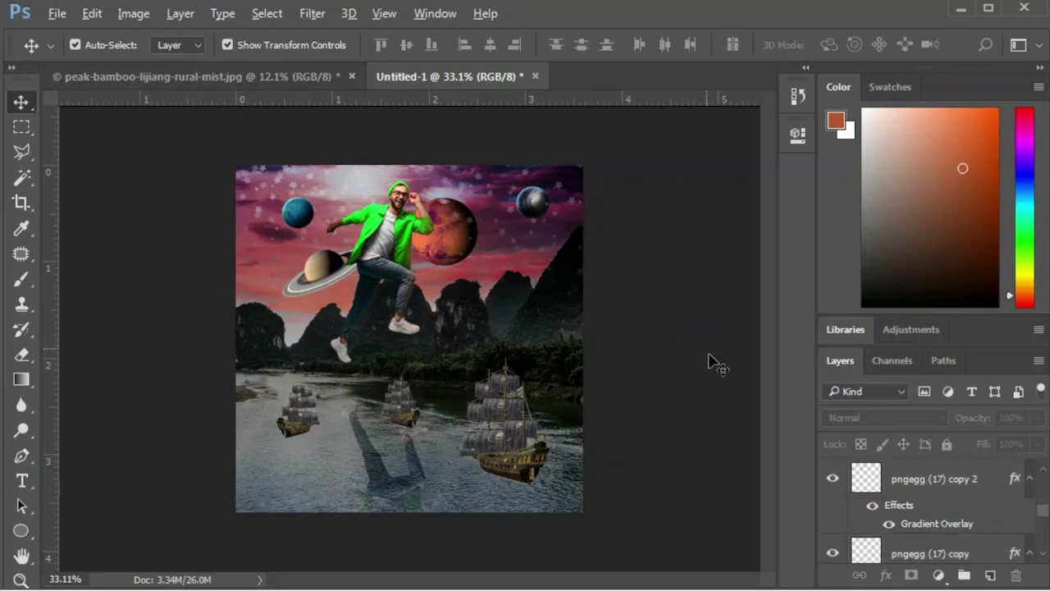
scroll(317, 208, "up", 3)
scroll(319, 208, "up", 2)
scroll(320, 207, "down", 3)
scroll(320, 207, "down", 1)
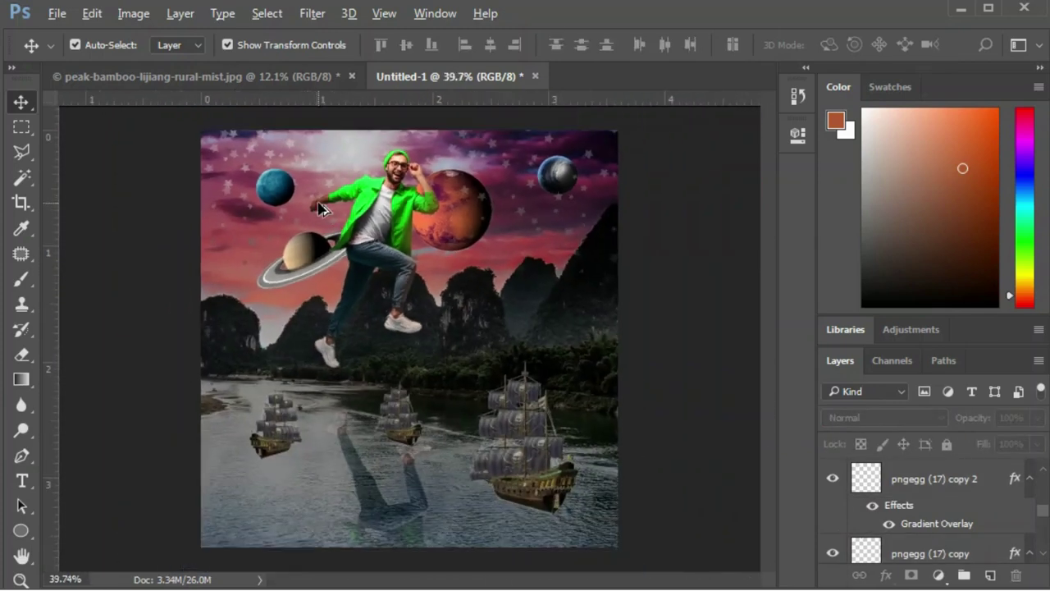
scroll(487, 264, "up", 1)
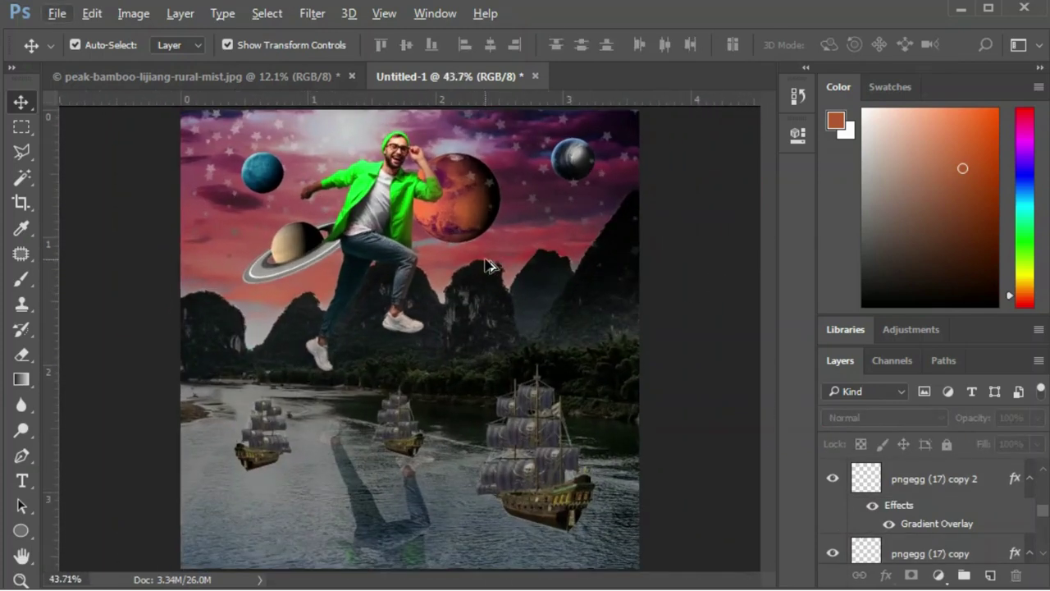